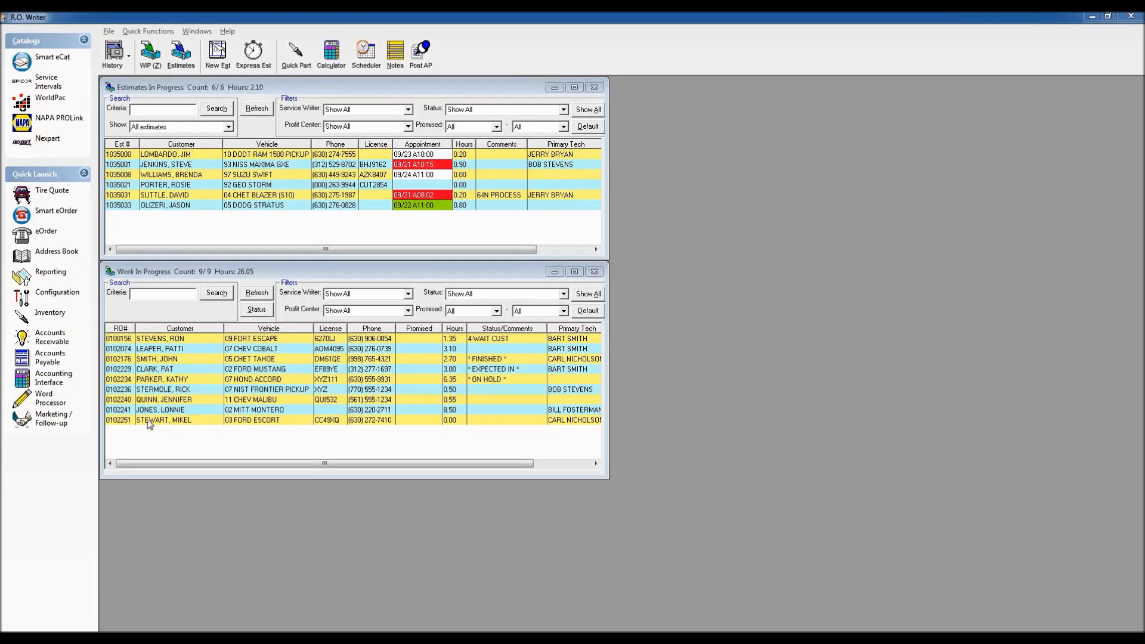
Step: Open the 2002 Ford Mustang RO and bring up its Finalize dialog showing $1,032.64 due
{"action": "double_click", "coordinate": [189, 369]}
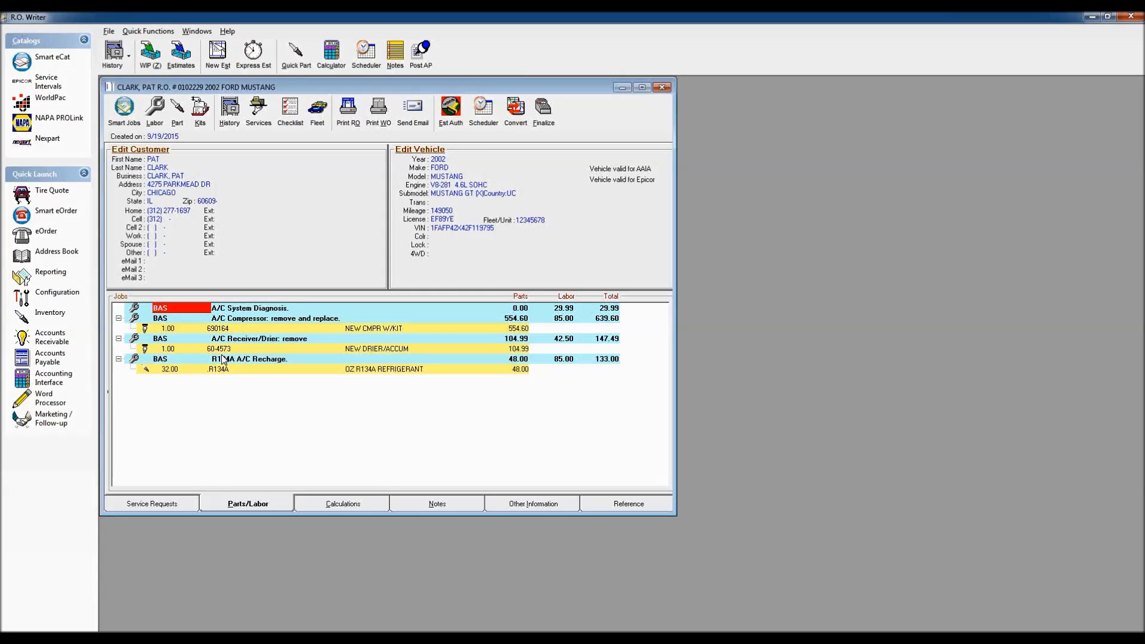
{"action": "left_click", "coordinate": [544, 115]}
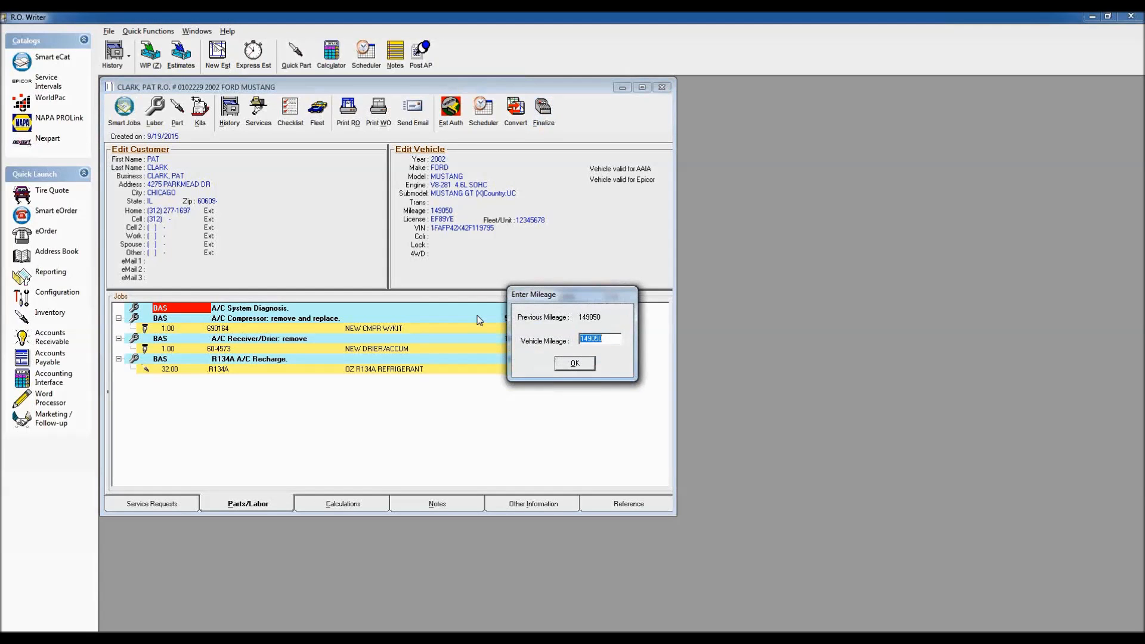
{"action": "left_click", "coordinate": [575, 364]}
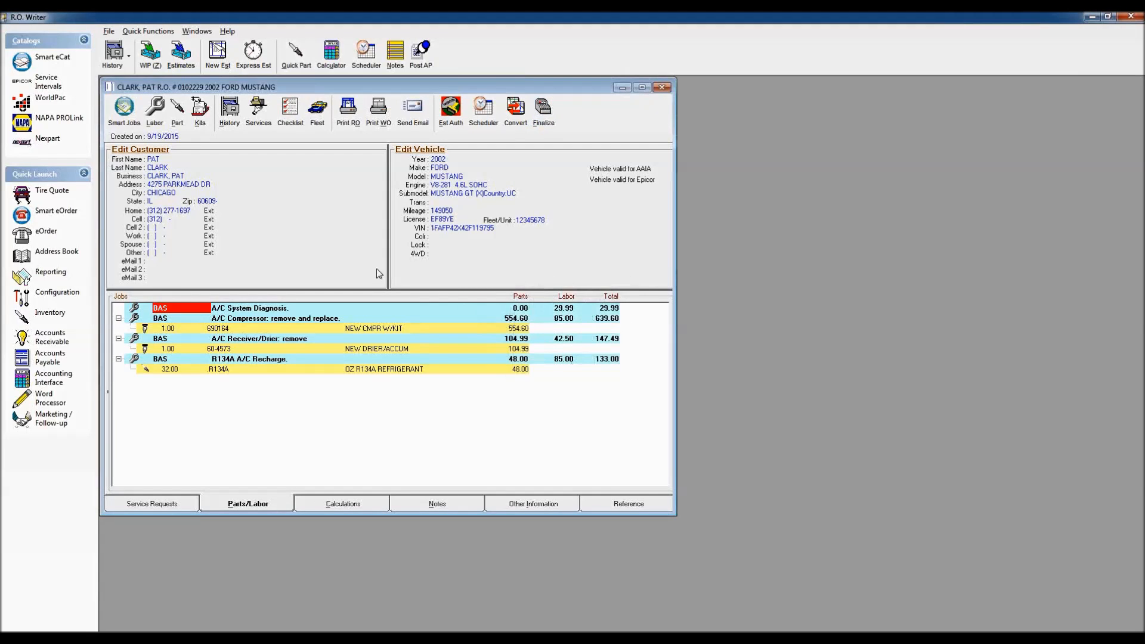
{"action": "left_click_drag", "start_coordinate": [586, 144], "coordinate": [359, 107]}
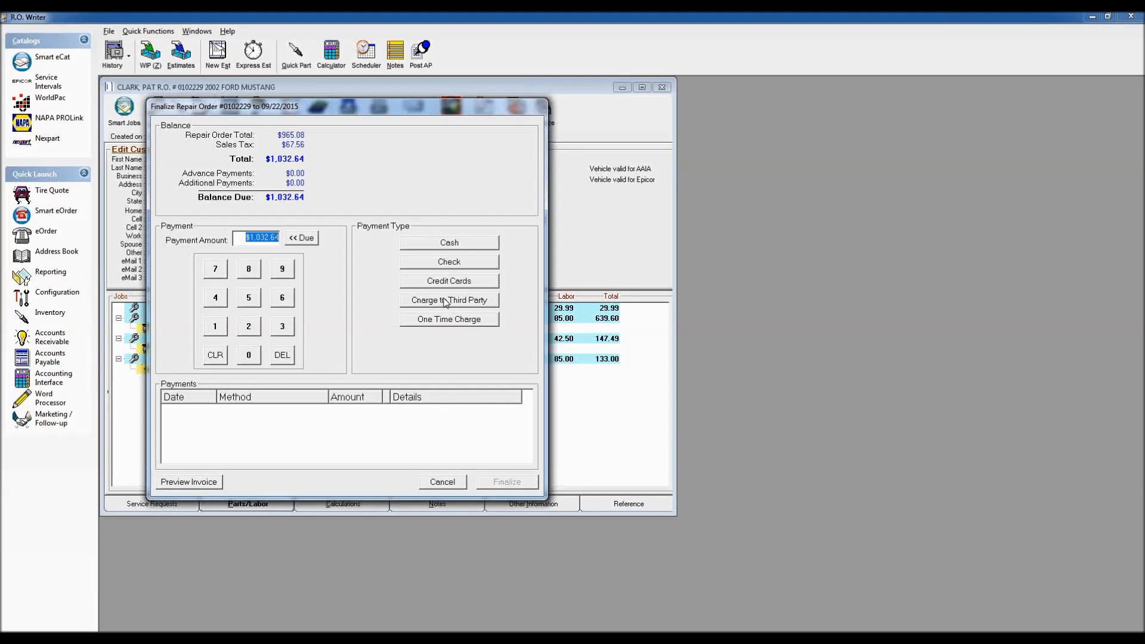
Step: Start a Charge to Third Party and search the customer list by the customer's last name
{"action": "left_click", "coordinate": [453, 303]}
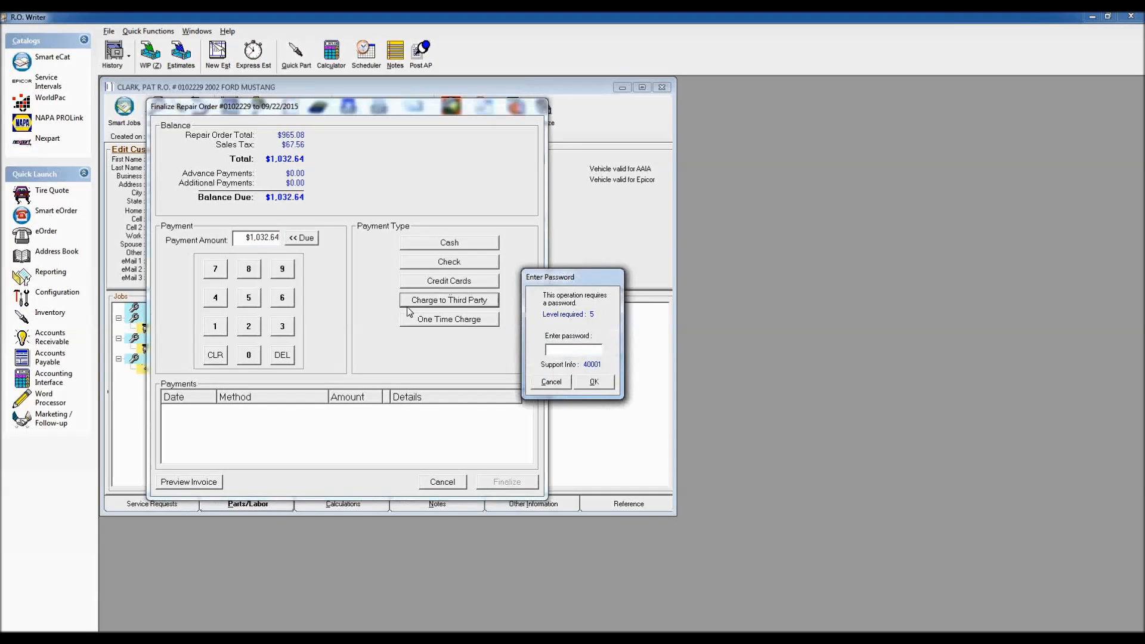
{"action": "key", "text": "Return"}
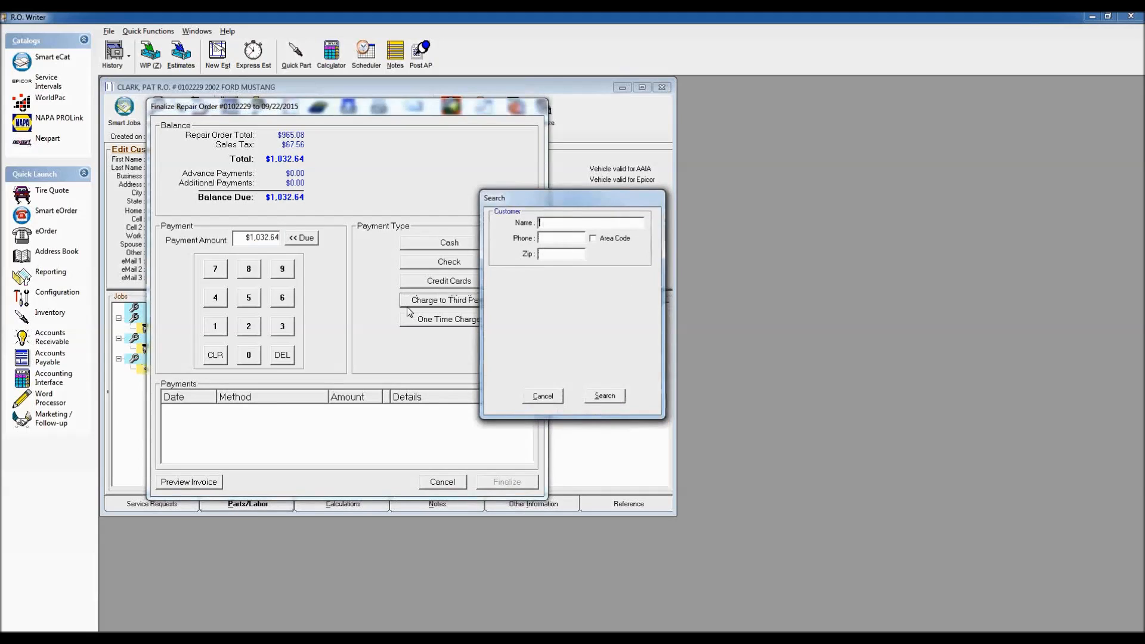
{"action": "type", "text": "CLARK"}
{"action": "key", "text": "Return"}
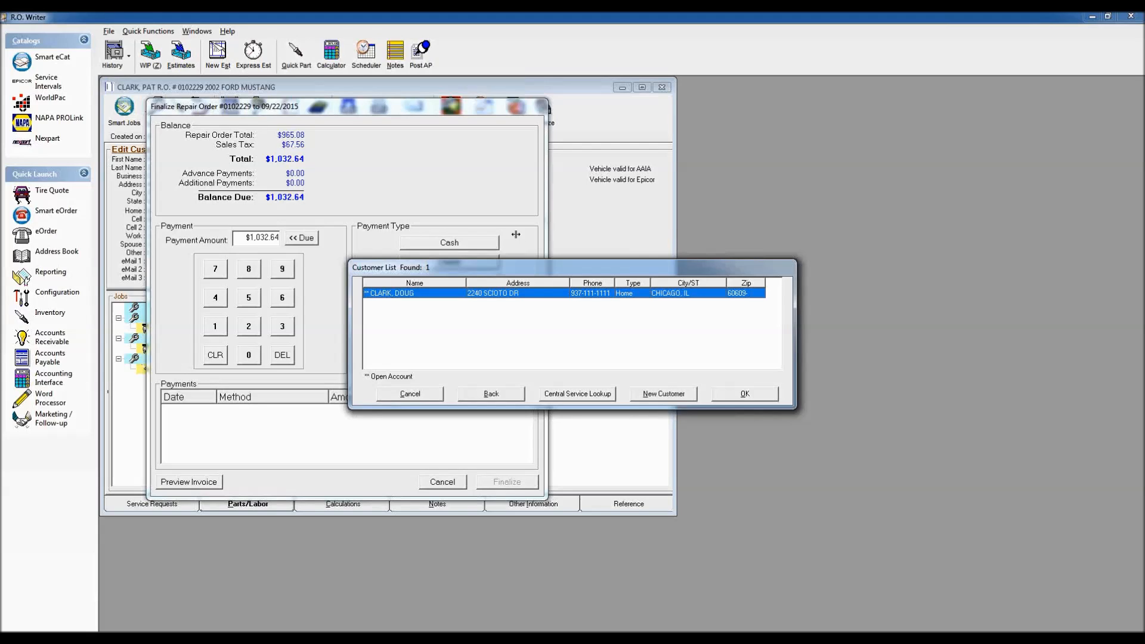
Step: Charge the full $1,032.64 monthly to the found customer, then cancel the finalization
{"action": "left_click", "coordinate": [743, 395]}
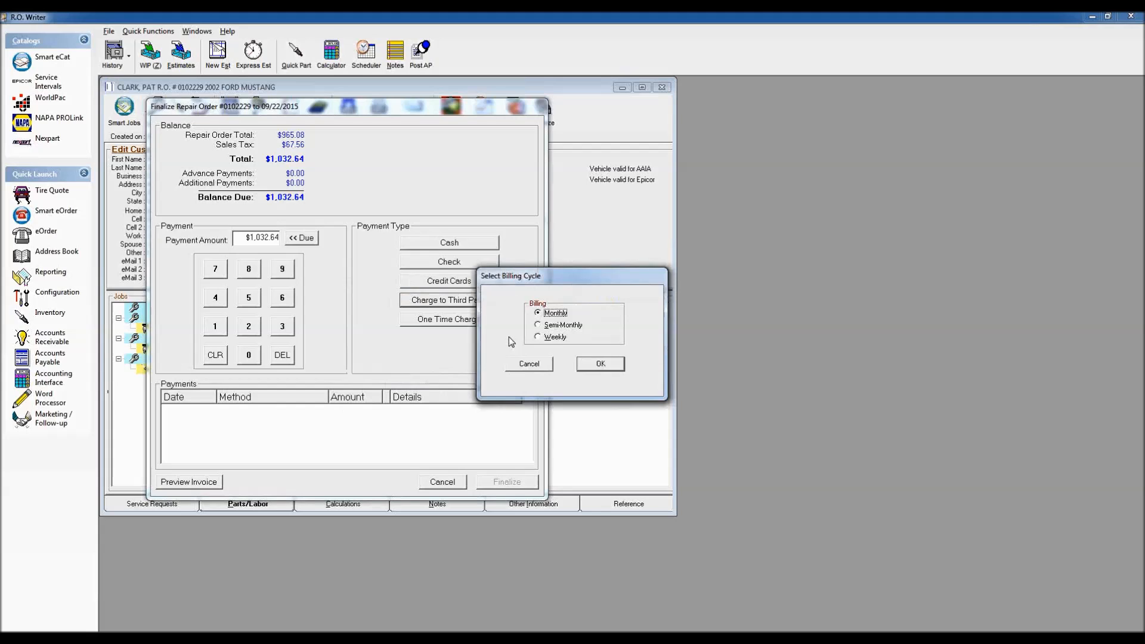
{"action": "left_click", "coordinate": [603, 365]}
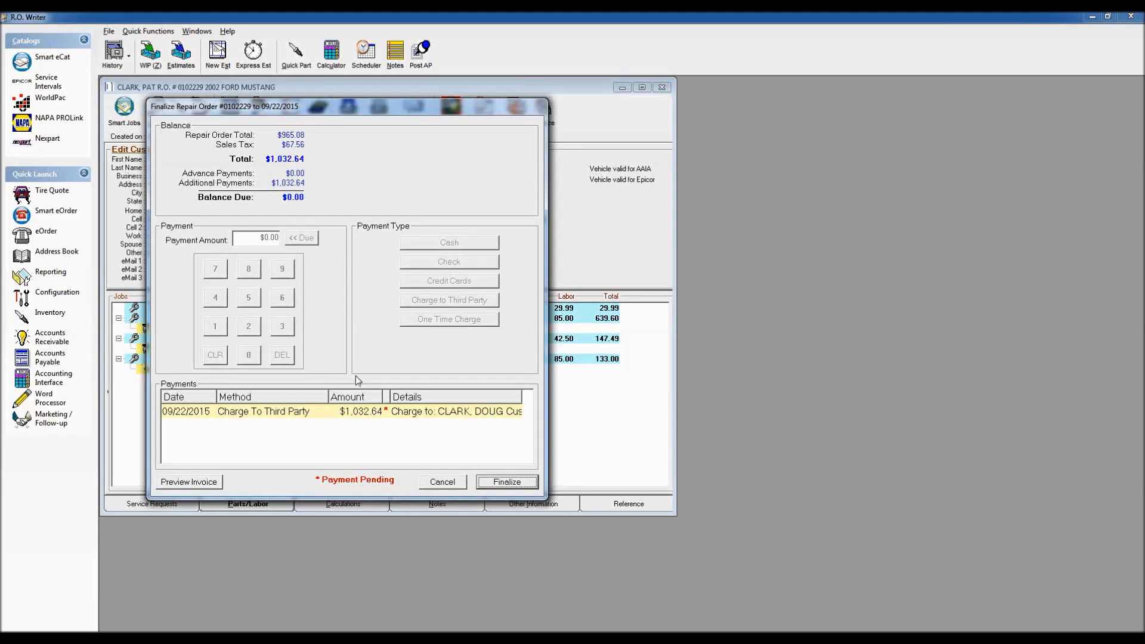
{"action": "left_click", "coordinate": [442, 481]}
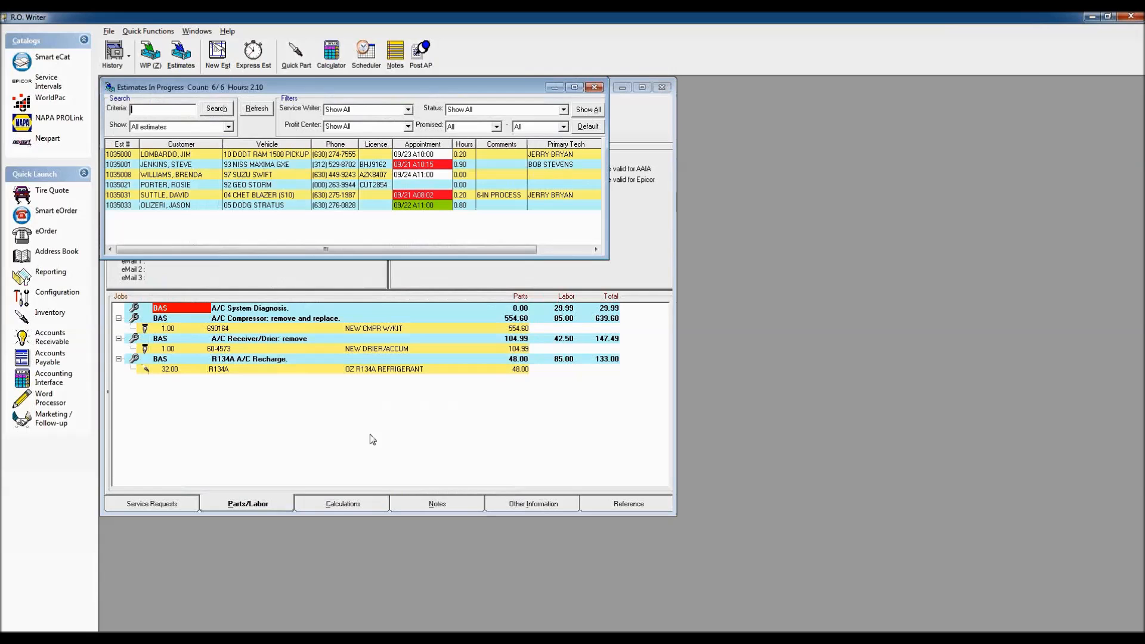
Step: Bring the Mustang repair order forward and restart finalizing, accepting mileage 149050
{"action": "left_click", "coordinate": [636, 236]}
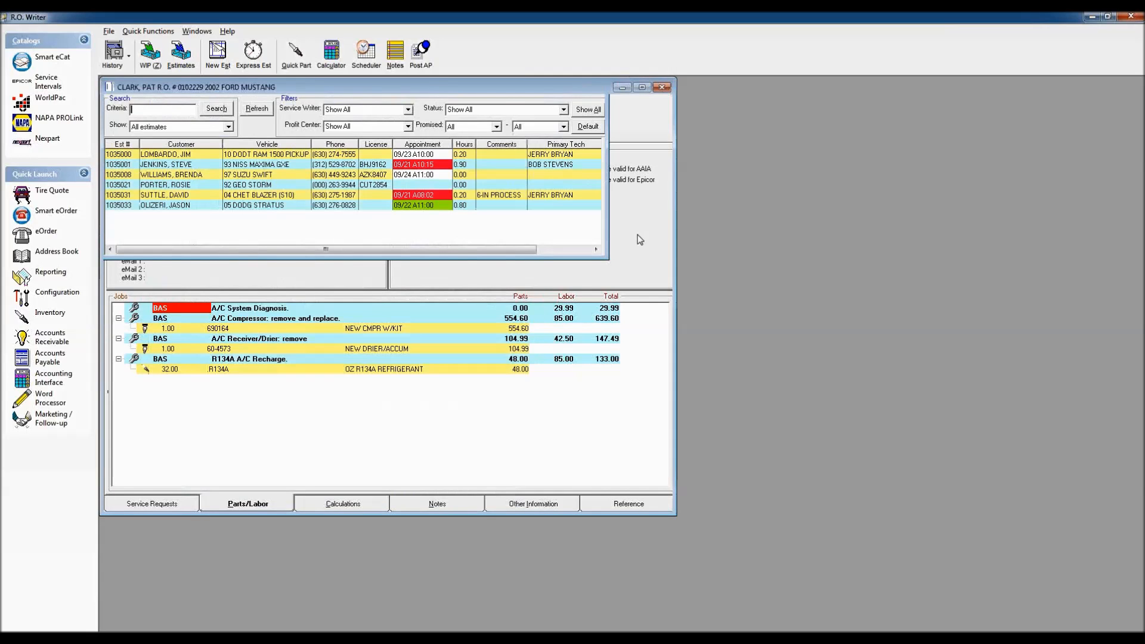
{"action": "left_click", "coordinate": [544, 118]}
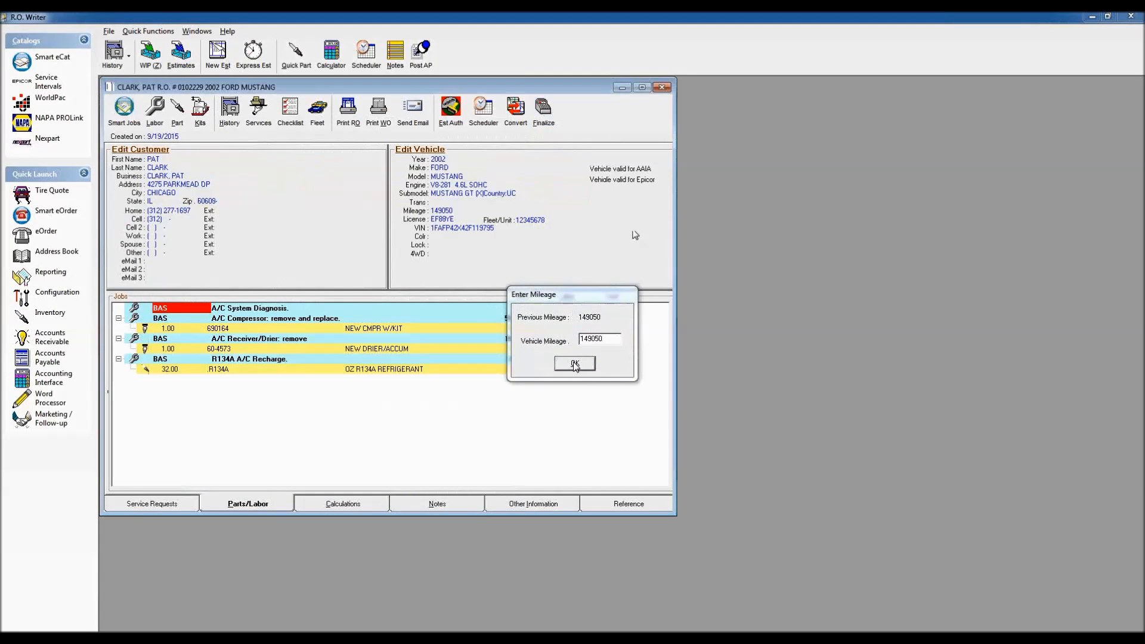
{"action": "left_click", "coordinate": [575, 362]}
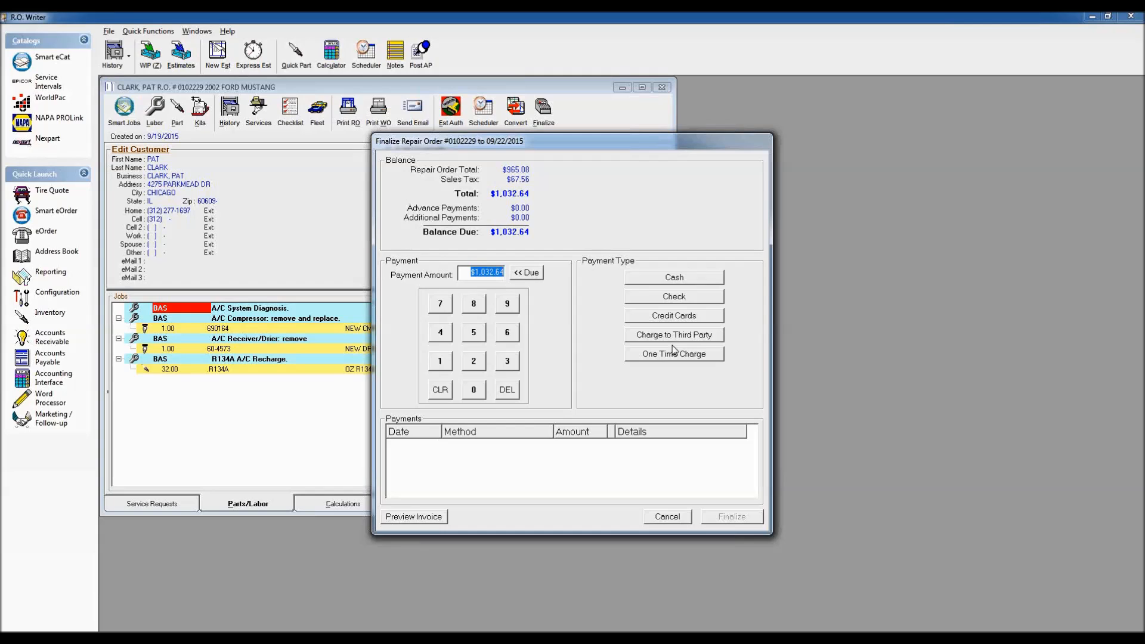
Step: Enter a monthly One Time Charge for $1,032.64, then cancel finalizing
{"action": "left_click", "coordinate": [673, 353]}
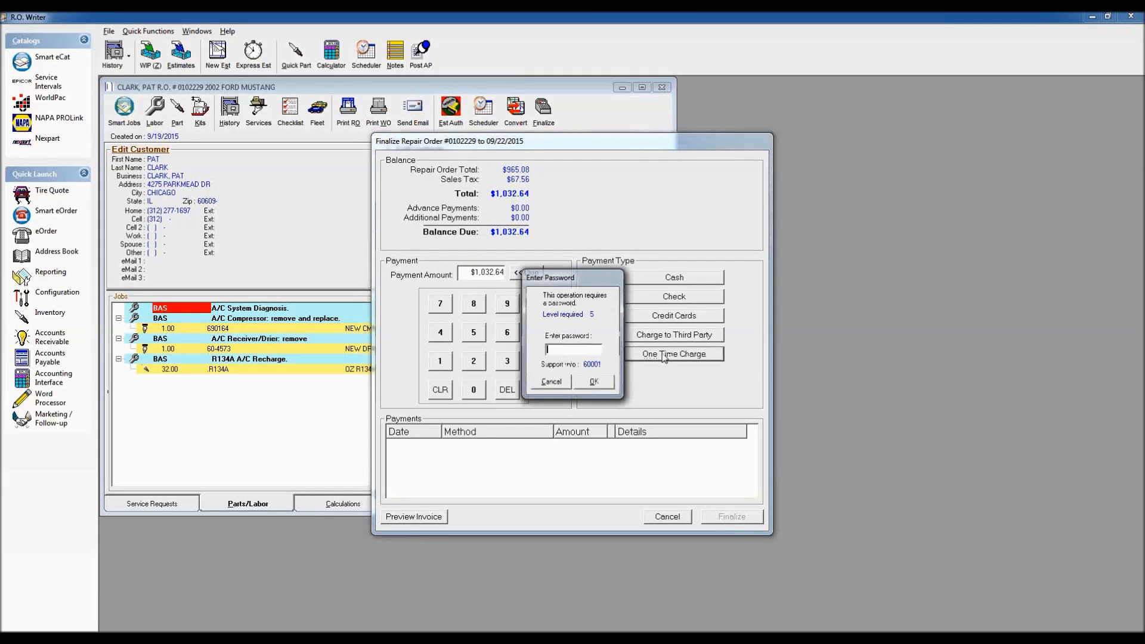
{"action": "left_click", "coordinate": [605, 376]}
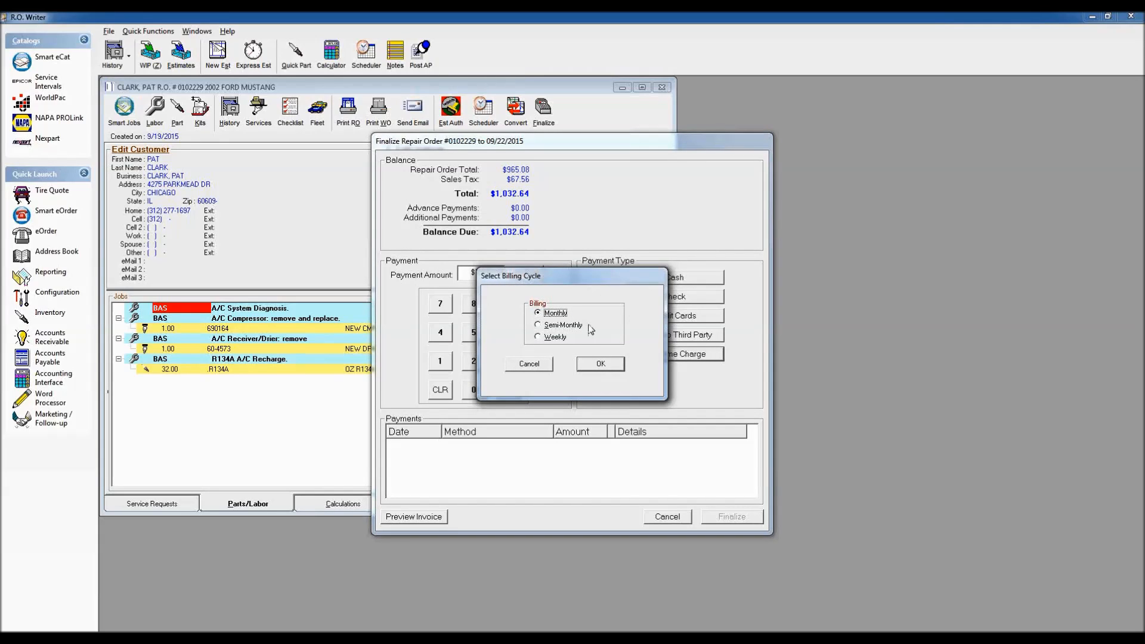
{"action": "left_click", "coordinate": [604, 365]}
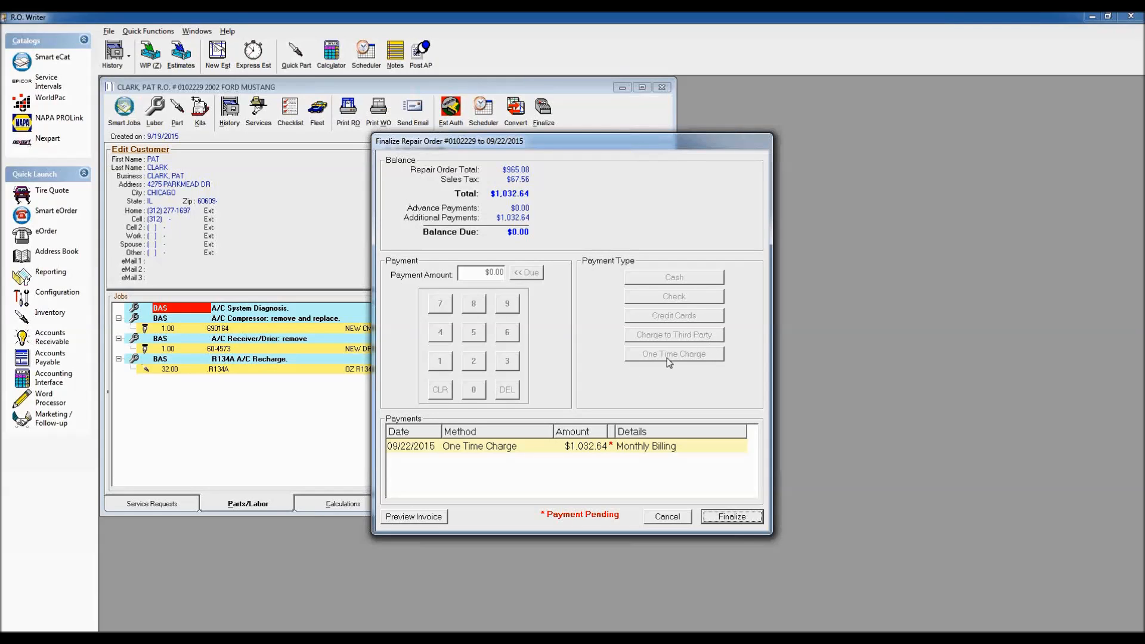
{"action": "left_click", "coordinate": [667, 517]}
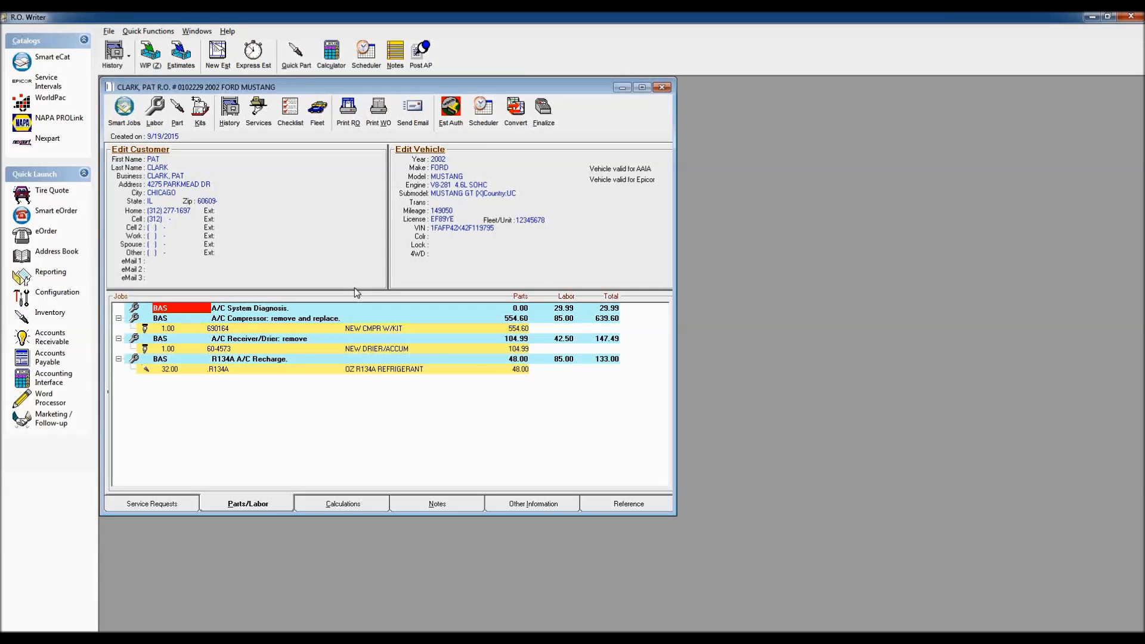
Step: Check Open Account on the customer's Other Info tab and save the customer
{"action": "left_click", "coordinate": [141, 150]}
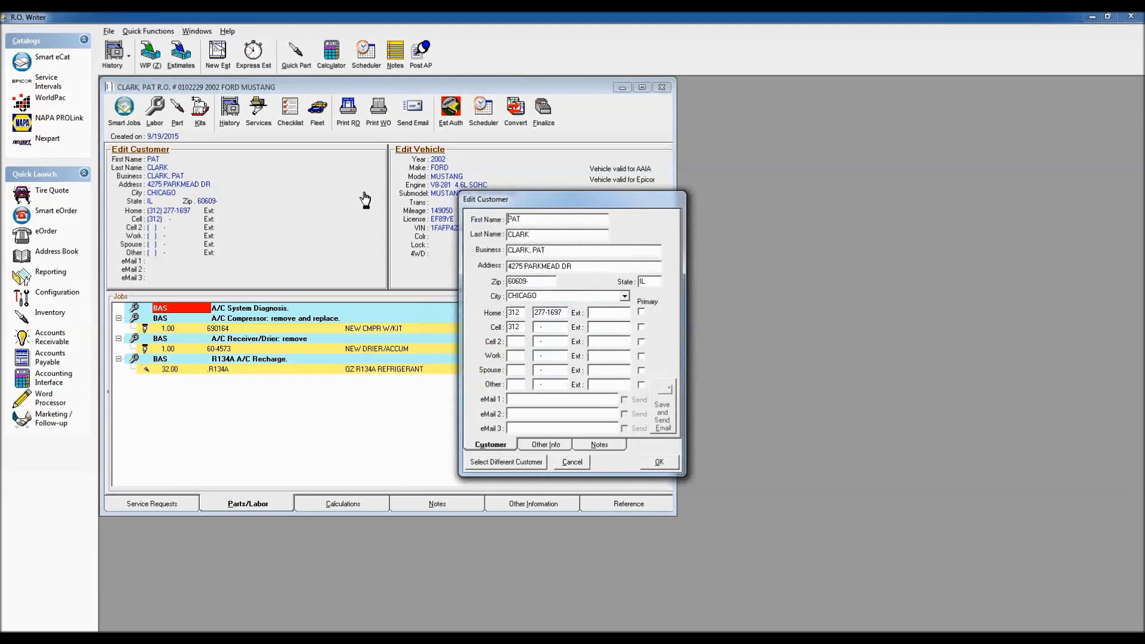
{"action": "left_click", "coordinate": [551, 447]}
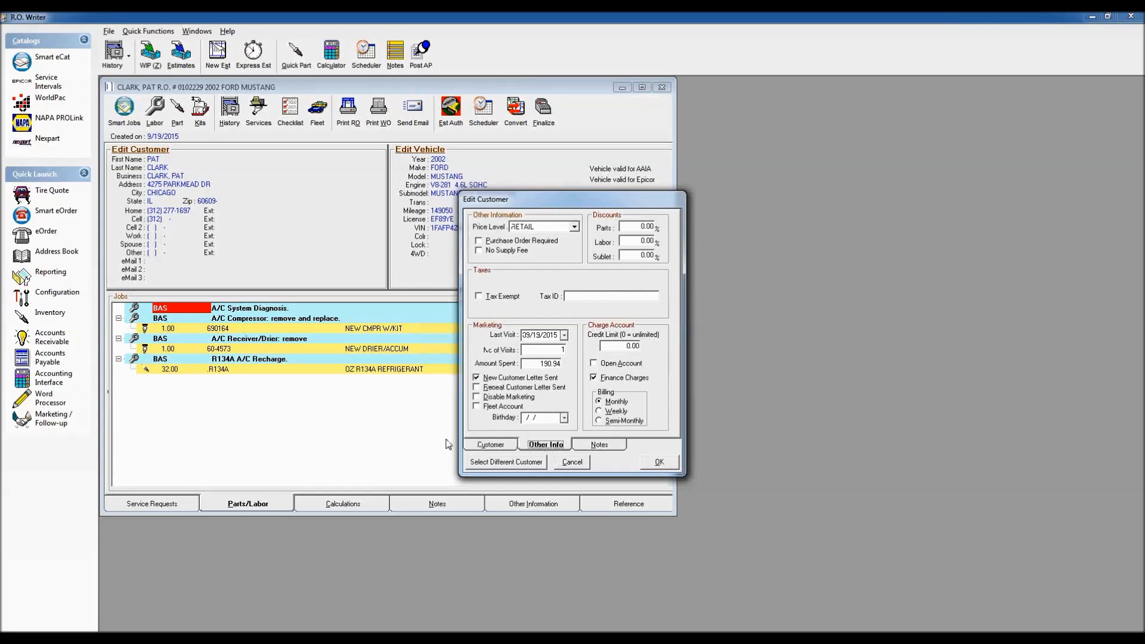
{"action": "left_click_drag", "start_coordinate": [589, 203], "coordinate": [320, 122]}
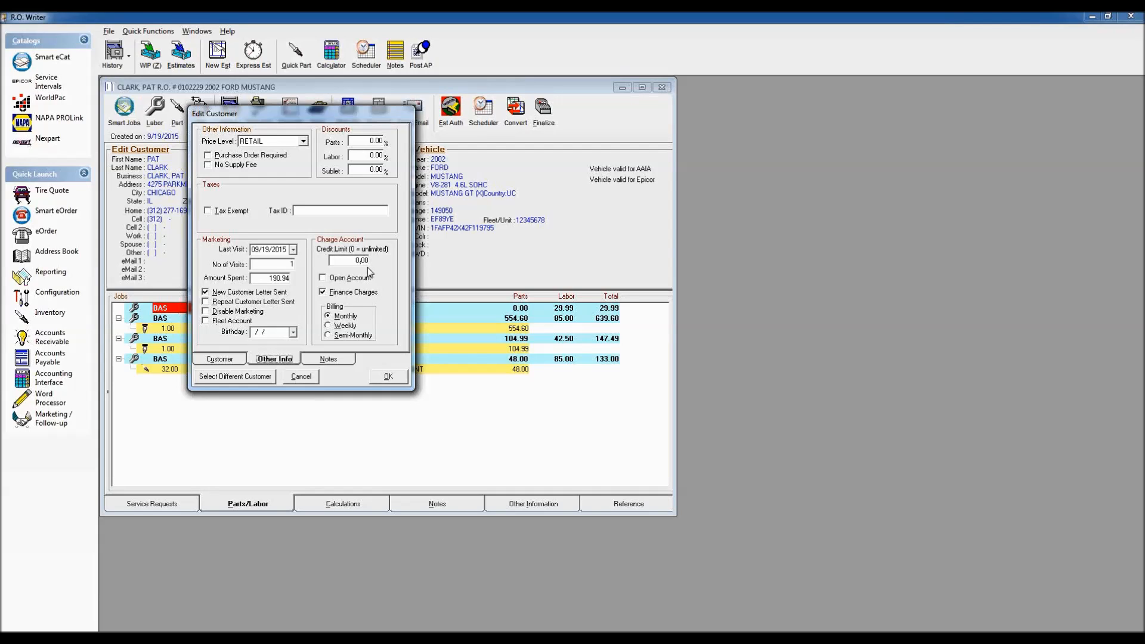
{"action": "left_click", "coordinate": [322, 278]}
{"action": "left_click", "coordinate": [386, 377]}
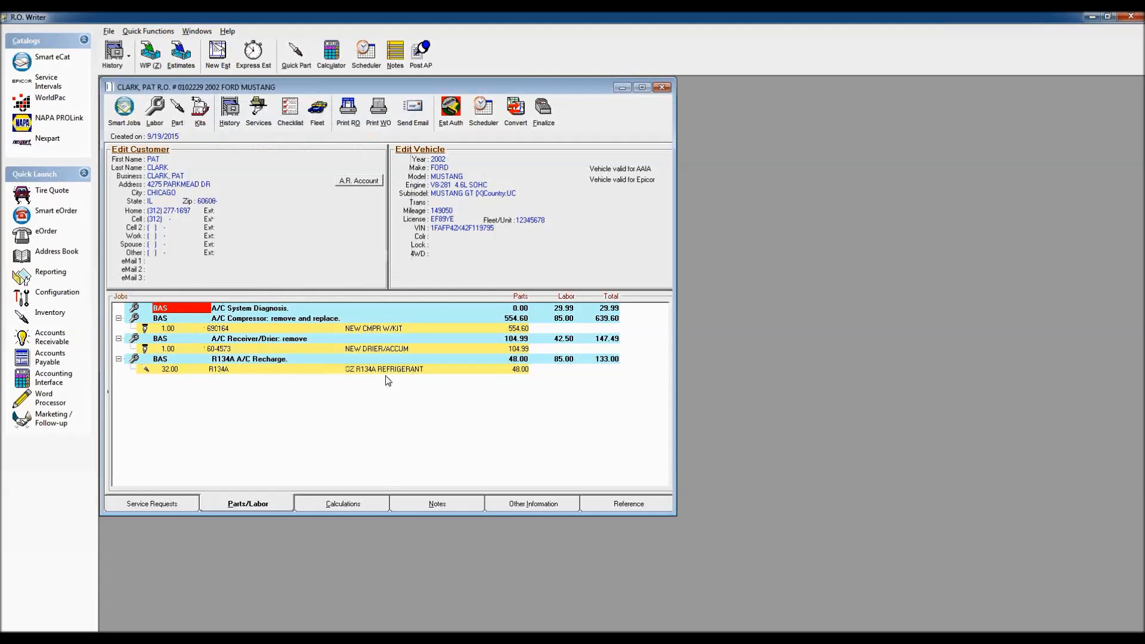
Step: Confirm the customer's zero A.R. balance, then finalize charging $1,032.64 to the A/R account
{"action": "left_click", "coordinate": [360, 182]}
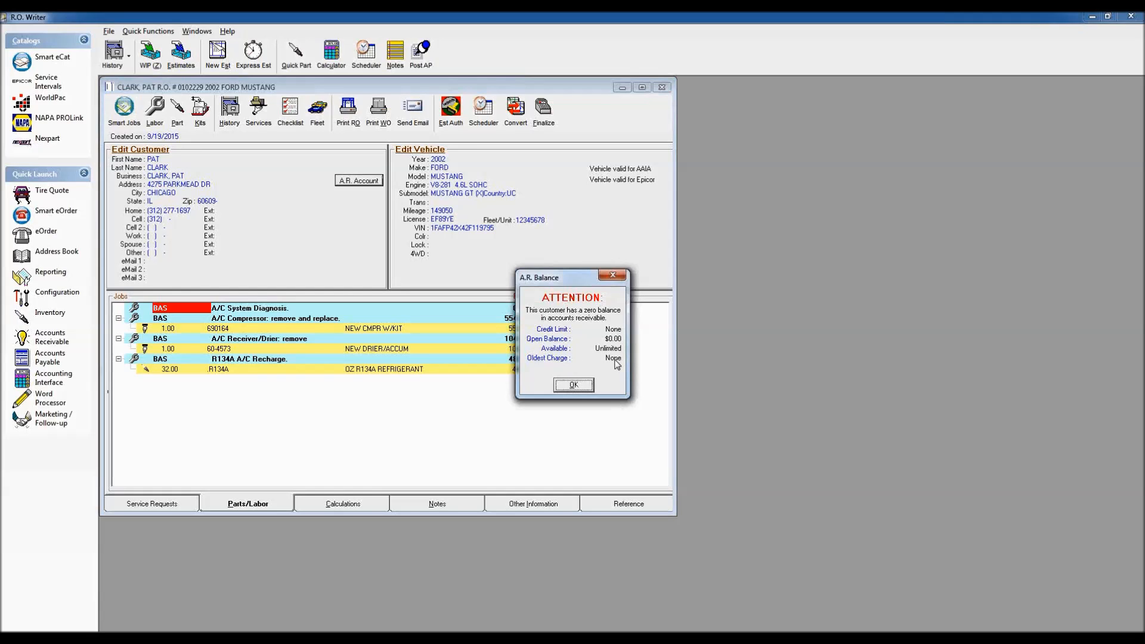
{"action": "left_click", "coordinate": [574, 385]}
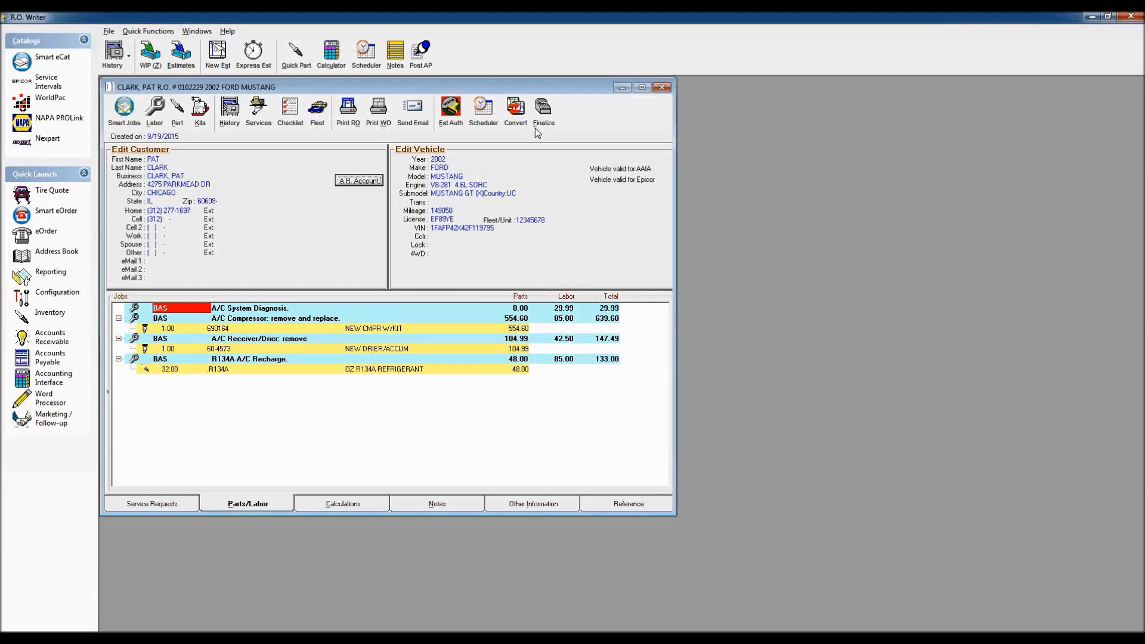
{"action": "left_click", "coordinate": [540, 117]}
{"action": "left_click", "coordinate": [572, 365]}
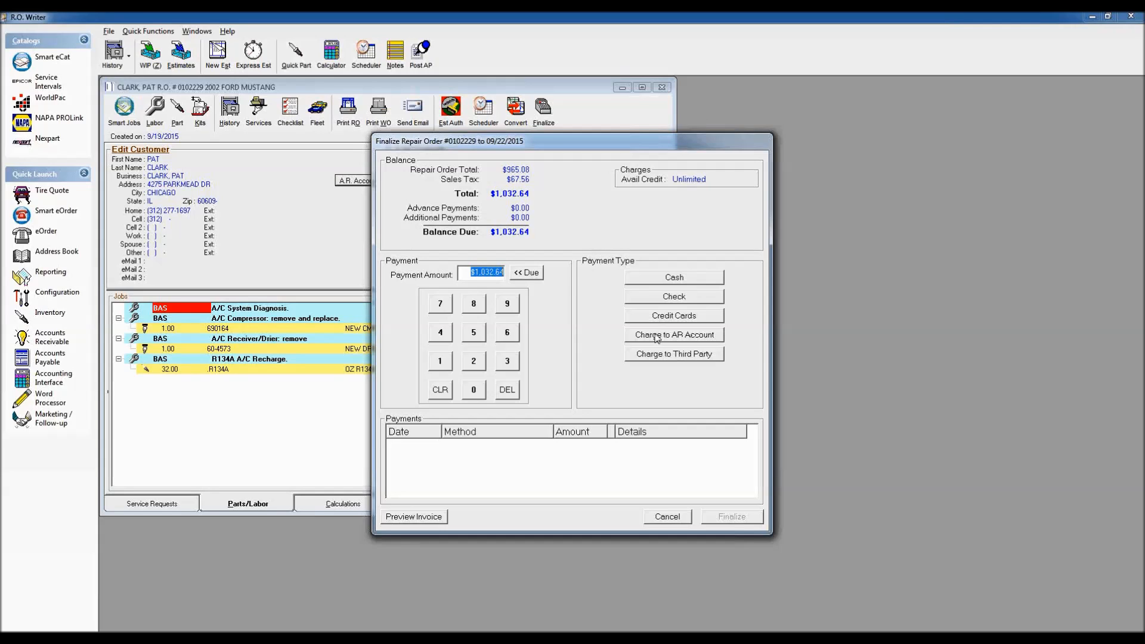
{"action": "left_click", "coordinate": [674, 336]}
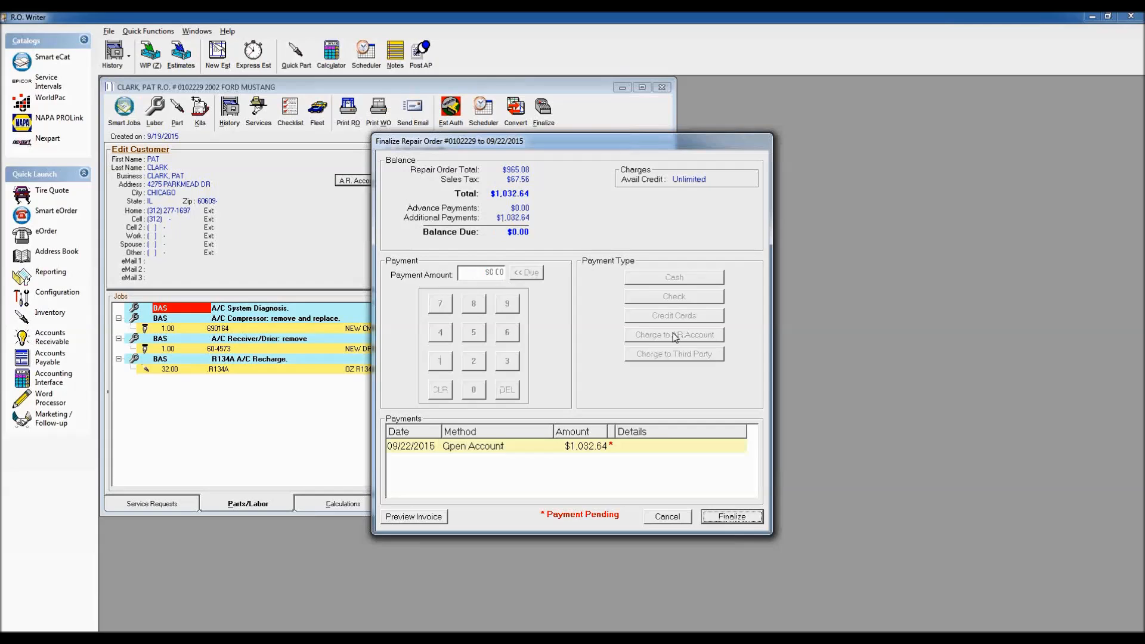
{"action": "left_click", "coordinate": [728, 519]}
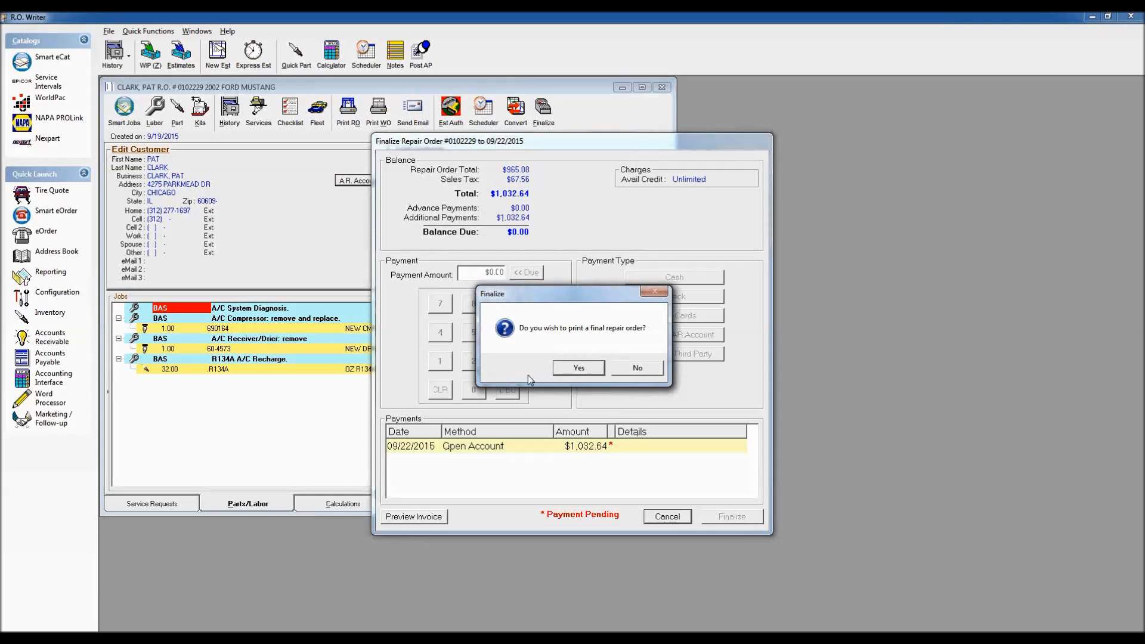
Step: Print the final repair order to Screen and decline scheduling an appointment
{"action": "left_click", "coordinate": [590, 368]}
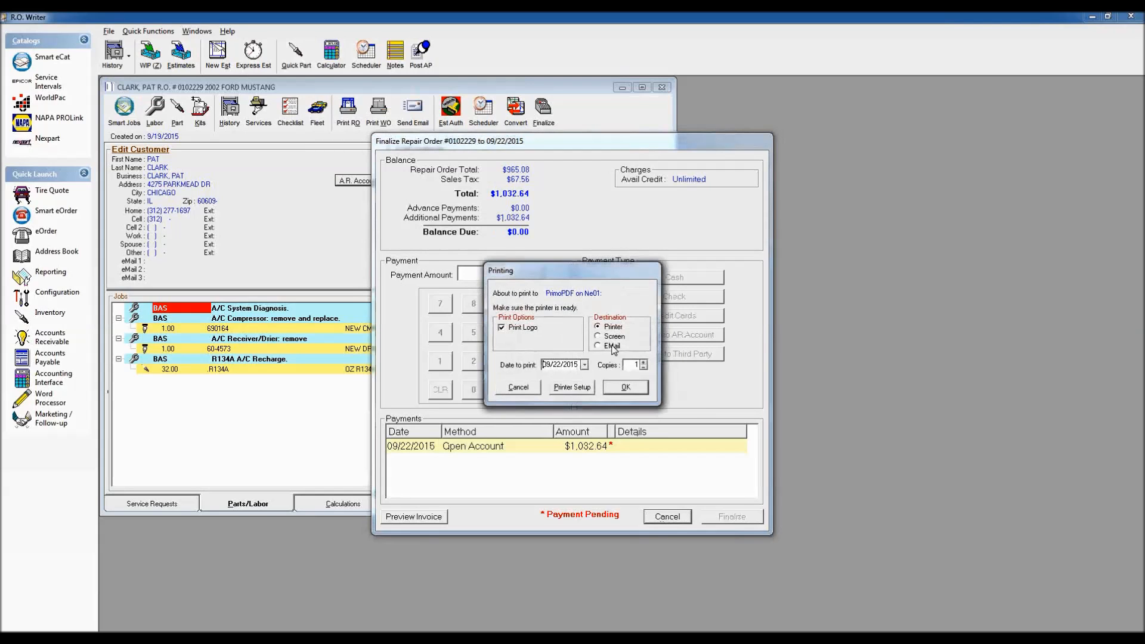
{"action": "left_click", "coordinate": [628, 389]}
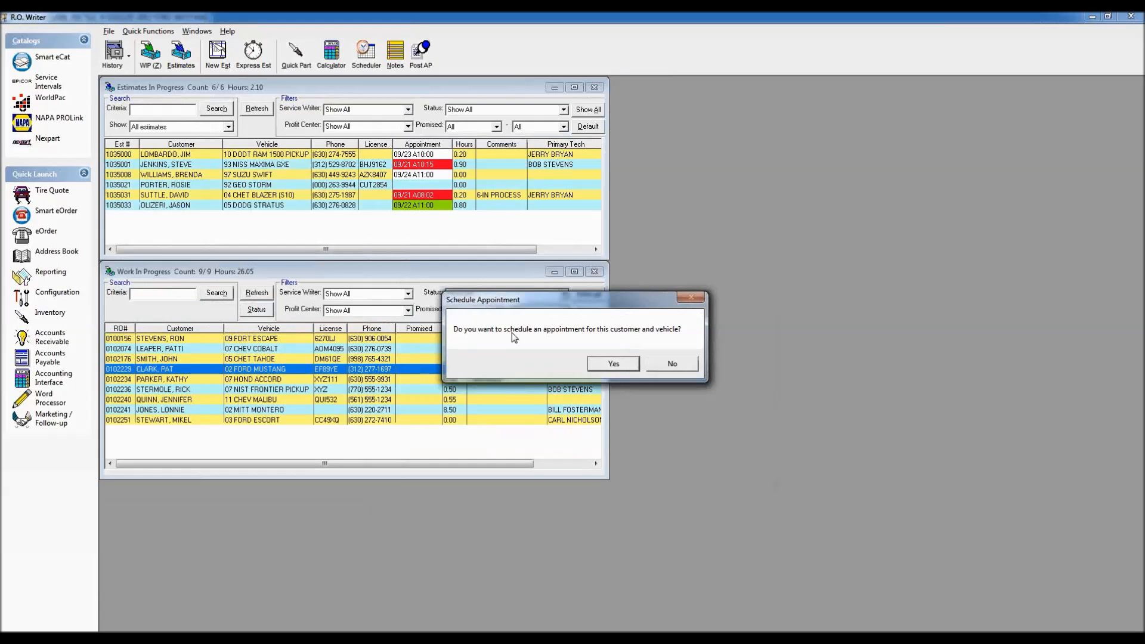
{"action": "left_click", "coordinate": [676, 364]}
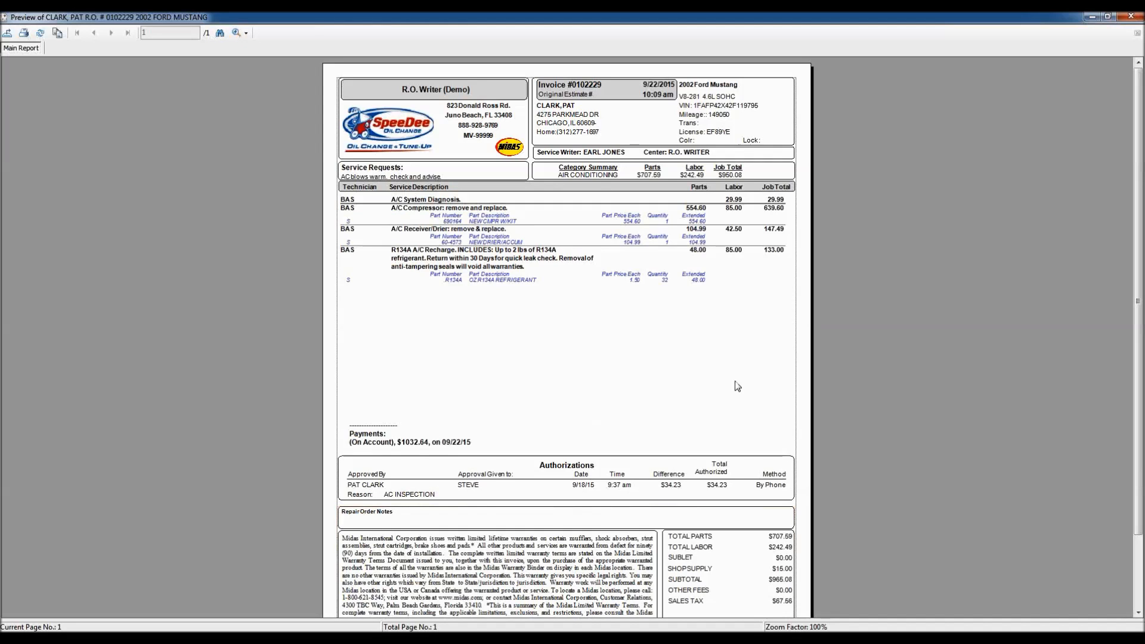
Step: Scroll to the invoice totals, then close the invoice preview
{"action": "scroll", "coordinate": [733, 387], "scroll_direction": "down", "scroll_amount": 3}
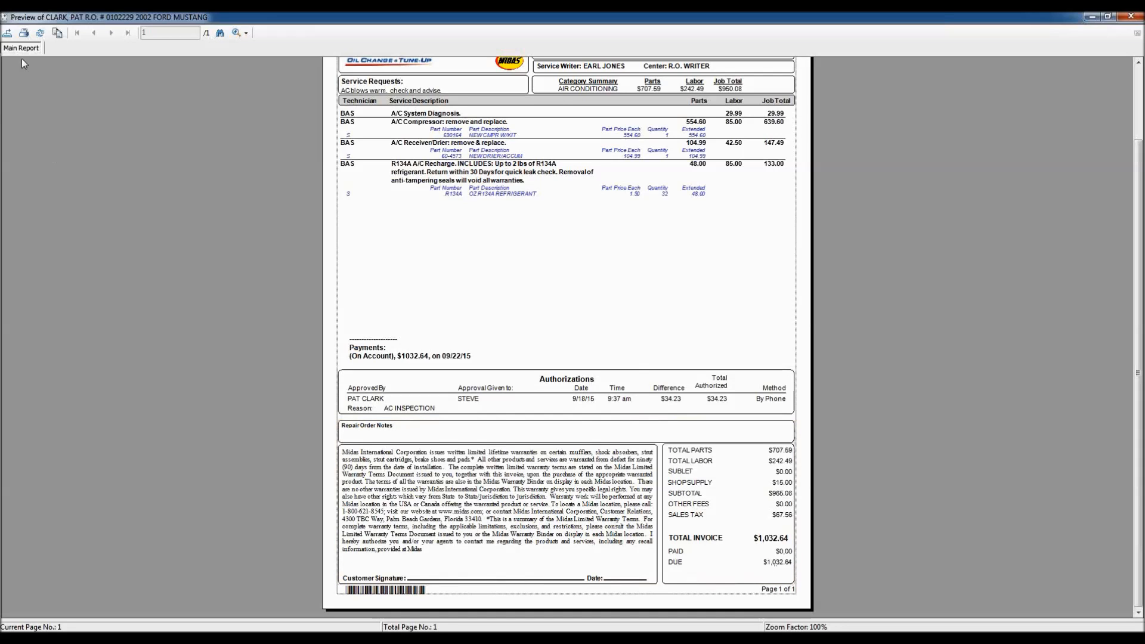
{"action": "double_click", "coordinate": [3, 18]}
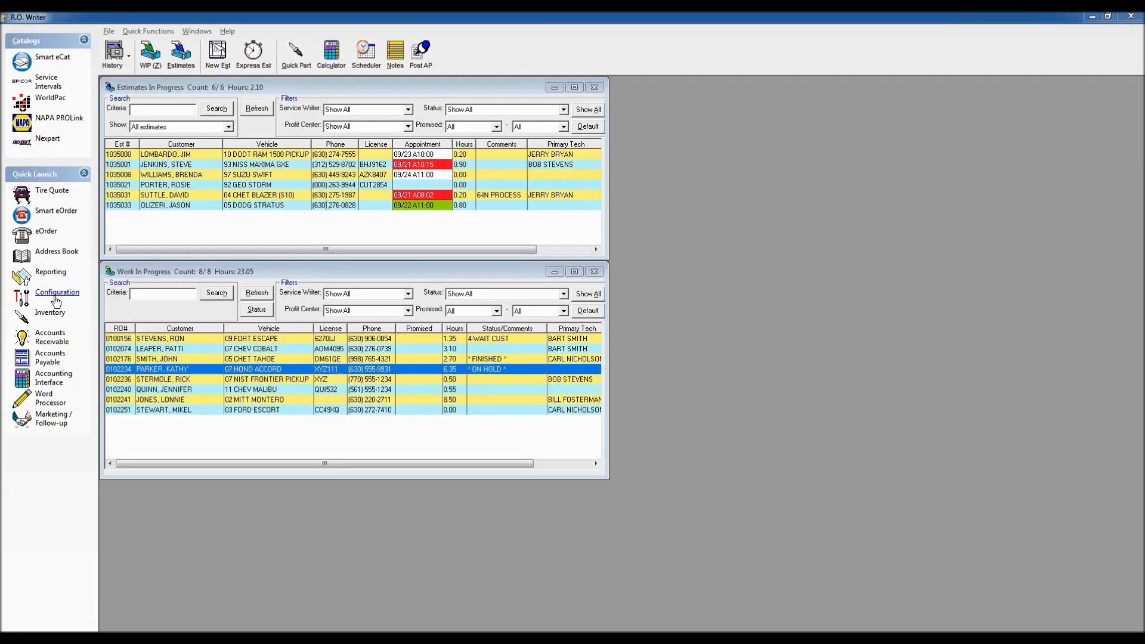
Step: Open Configuration's Repair Order > R.O. Options, entering the password
{"action": "left_click", "coordinate": [54, 297]}
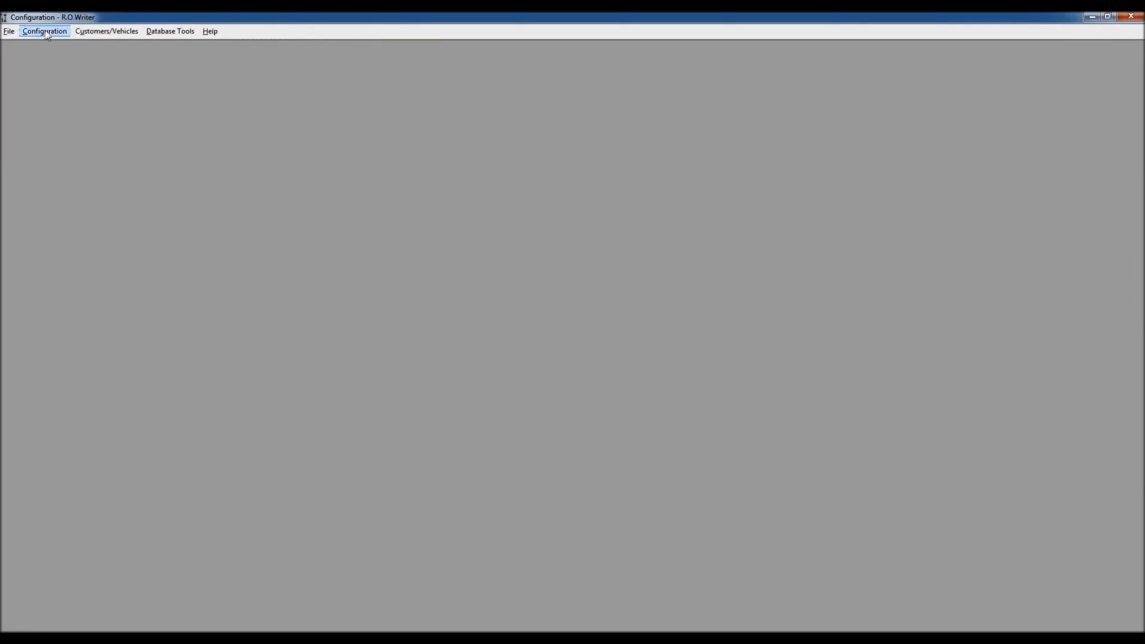
{"action": "left_click", "coordinate": [45, 32]}
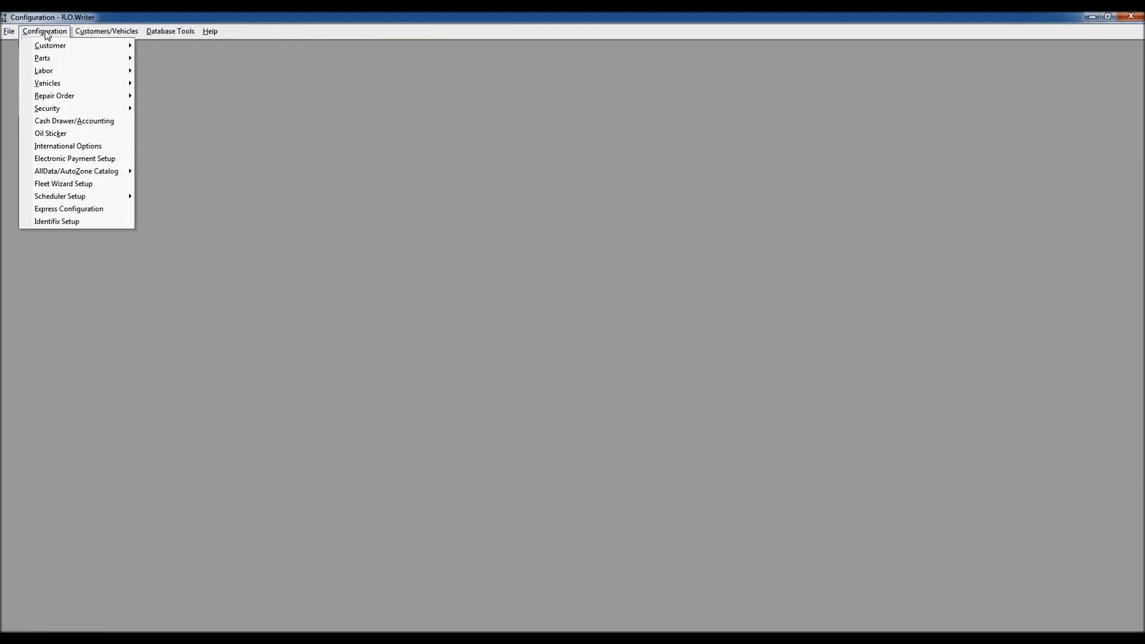
{"action": "mouse_move", "coordinate": [50, 97]}
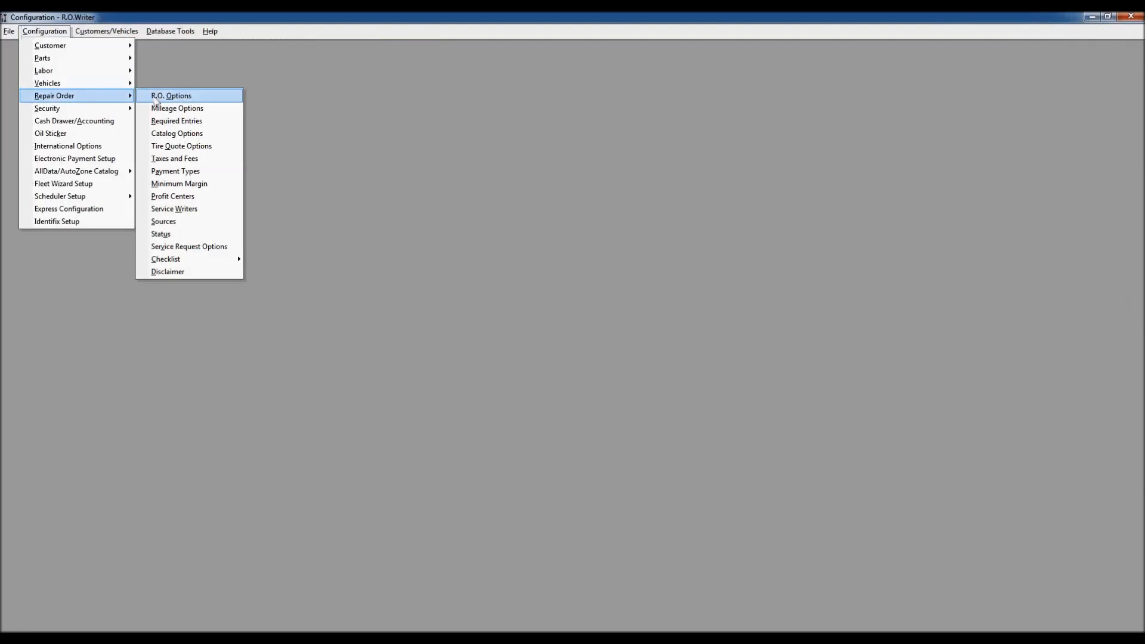
{"action": "left_click", "coordinate": [189, 96]}
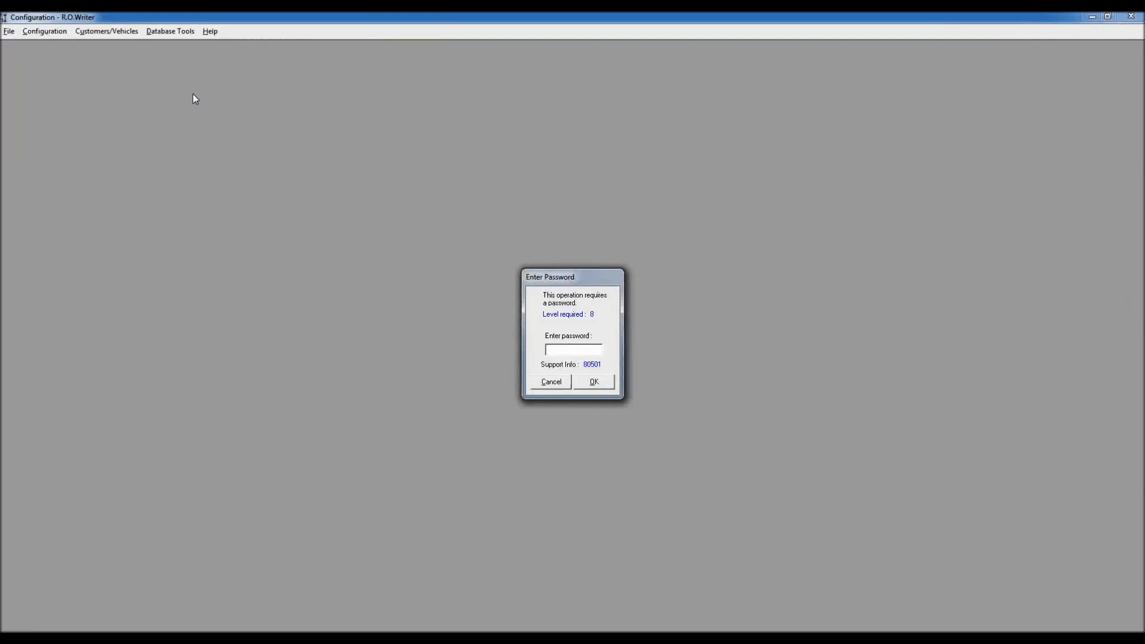
{"action": "key", "text": "Return"}
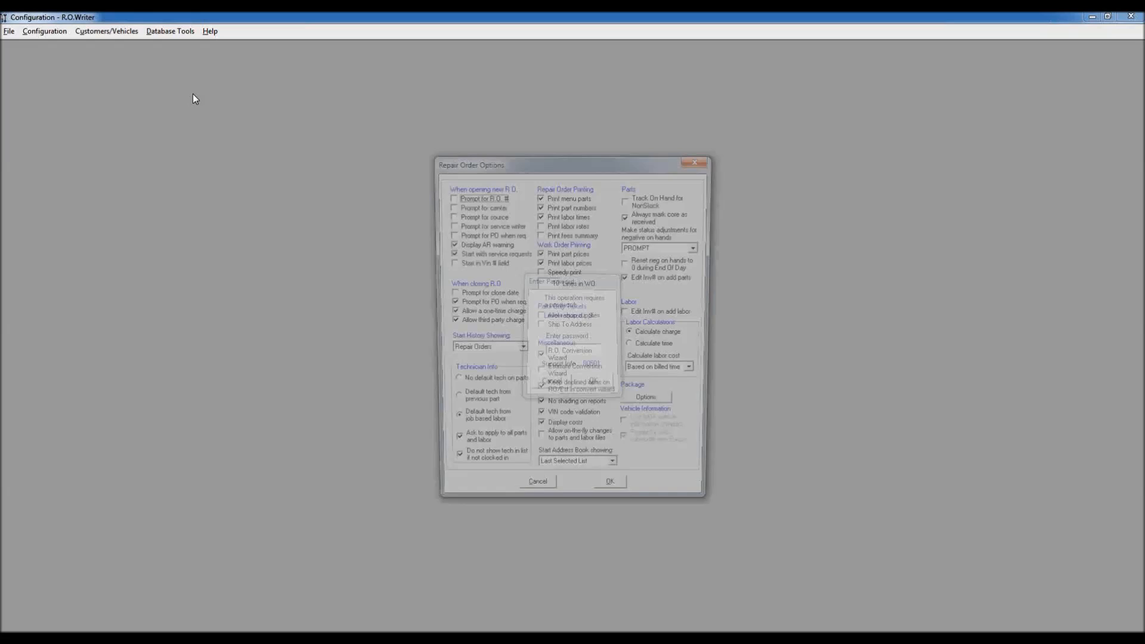
{"action": "left_click_drag", "start_coordinate": [589, 158], "coordinate": [306, 87]}
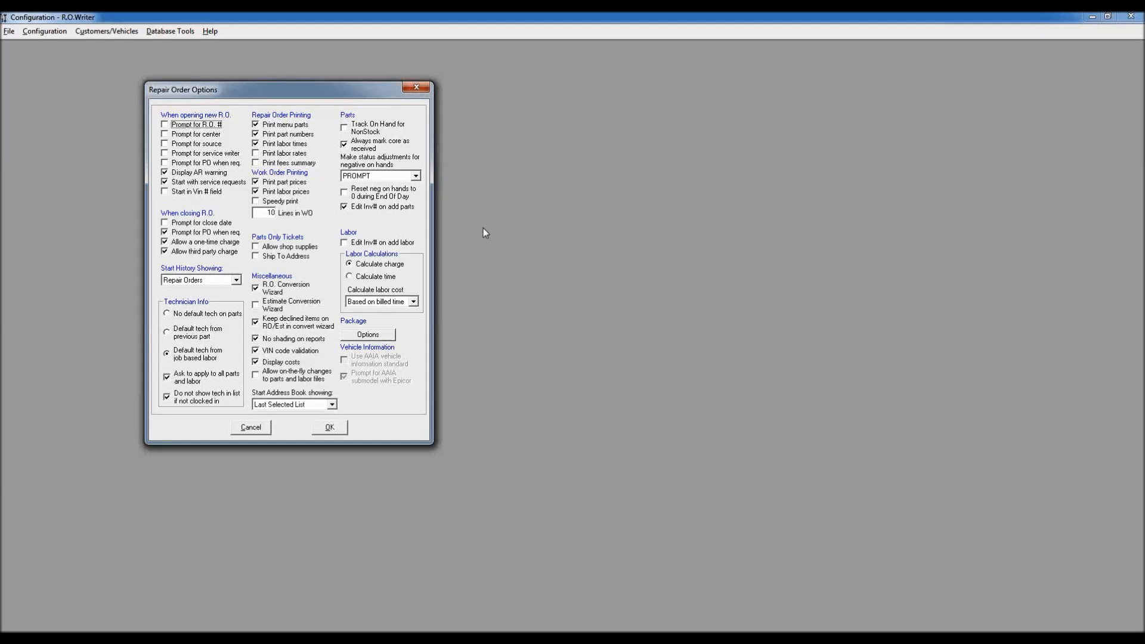
Step: Uncheck Allow a one-time charge and Allow third party charge
{"action": "left_click", "coordinate": [165, 242]}
{"action": "left_click", "coordinate": [166, 253]}
{"action": "left_click", "coordinate": [166, 252]}
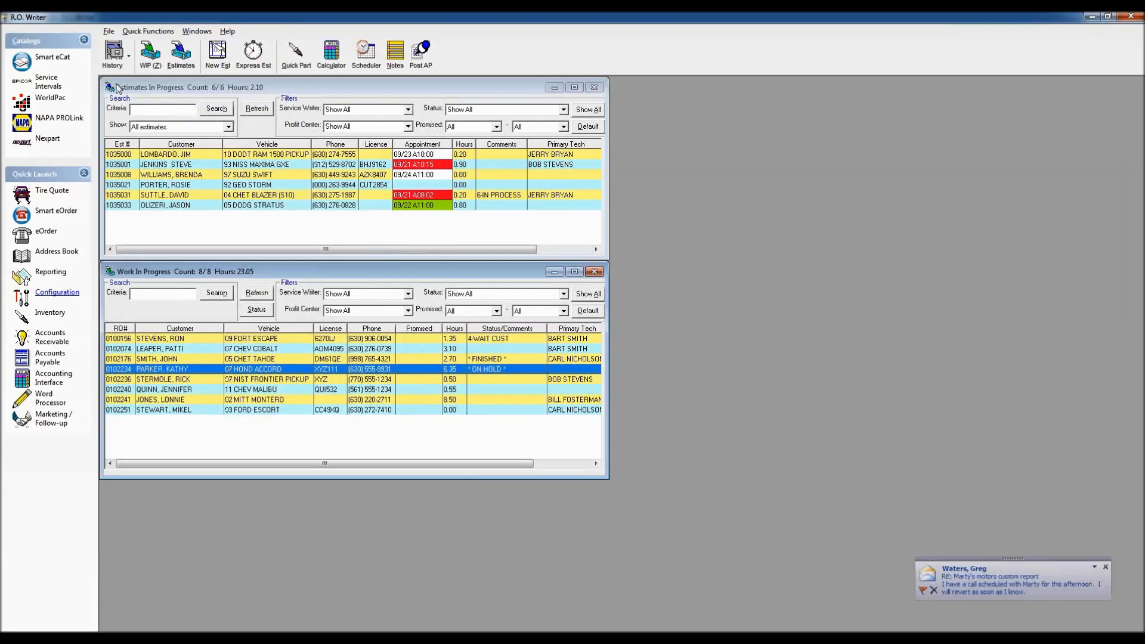
Step: Start a new estimate and select the open-account customer found by name search
{"action": "left_click", "coordinate": [212, 62]}
{"action": "type", "text": "CLARK"}
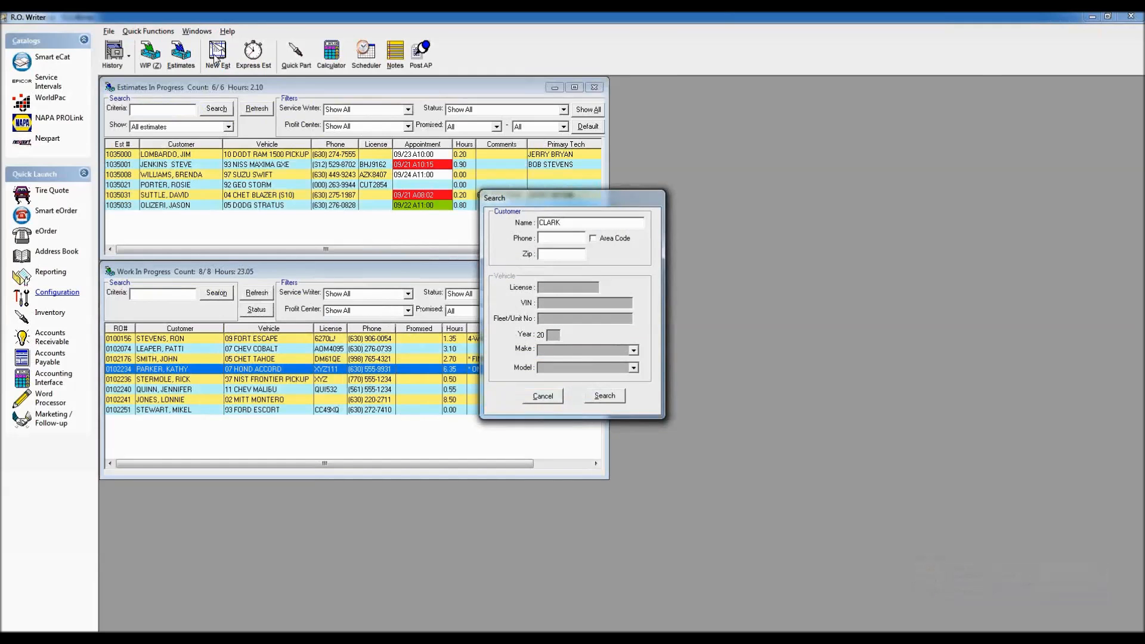
{"action": "key", "text": "Return"}
{"action": "key", "text": "Down"}
{"action": "key", "text": "Down"}
{"action": "key", "text": "Down"}
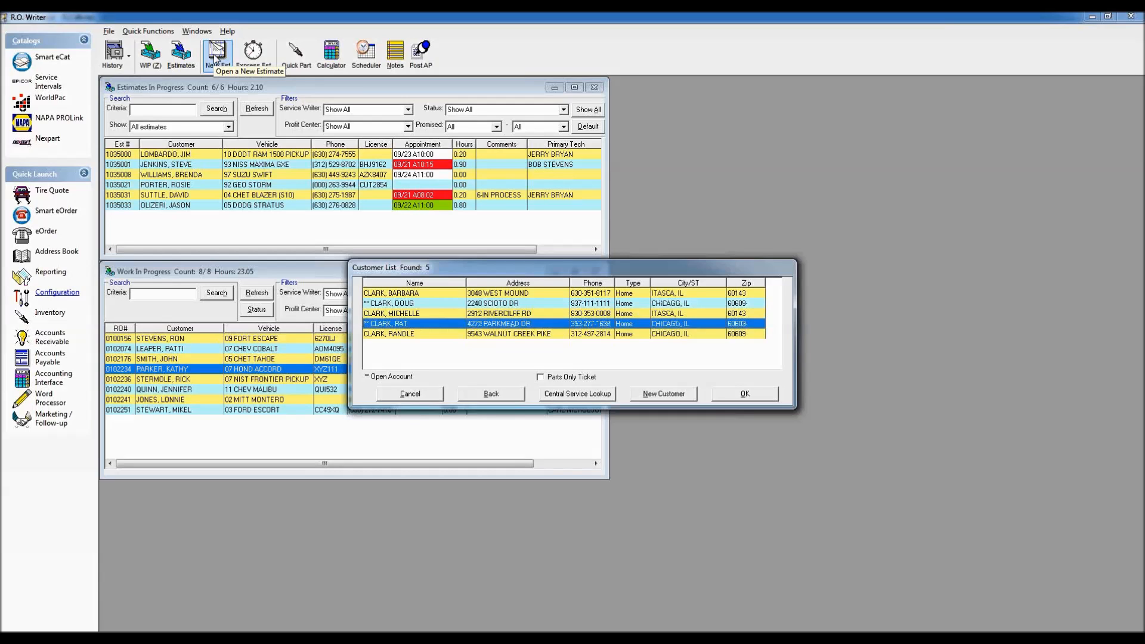
{"action": "key", "text": "Return"}
Step: Accept the 2002 Ford Mustang at 149050 miles and acknowledge the unpaid balance warning
{"action": "key", "text": "Return"}
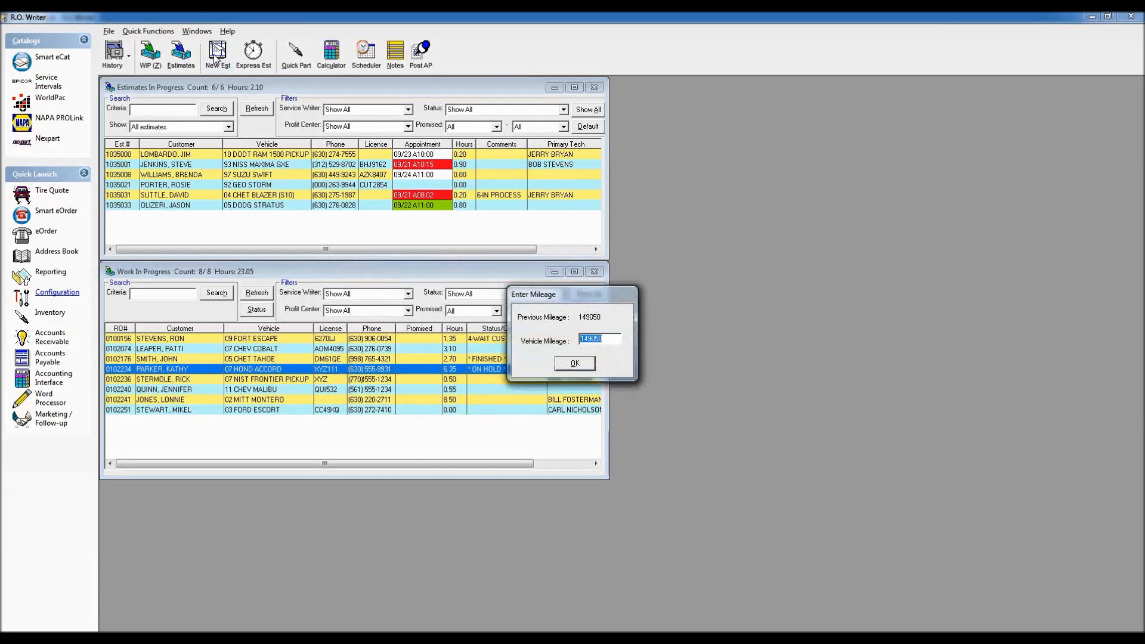
{"action": "key", "text": "Return"}
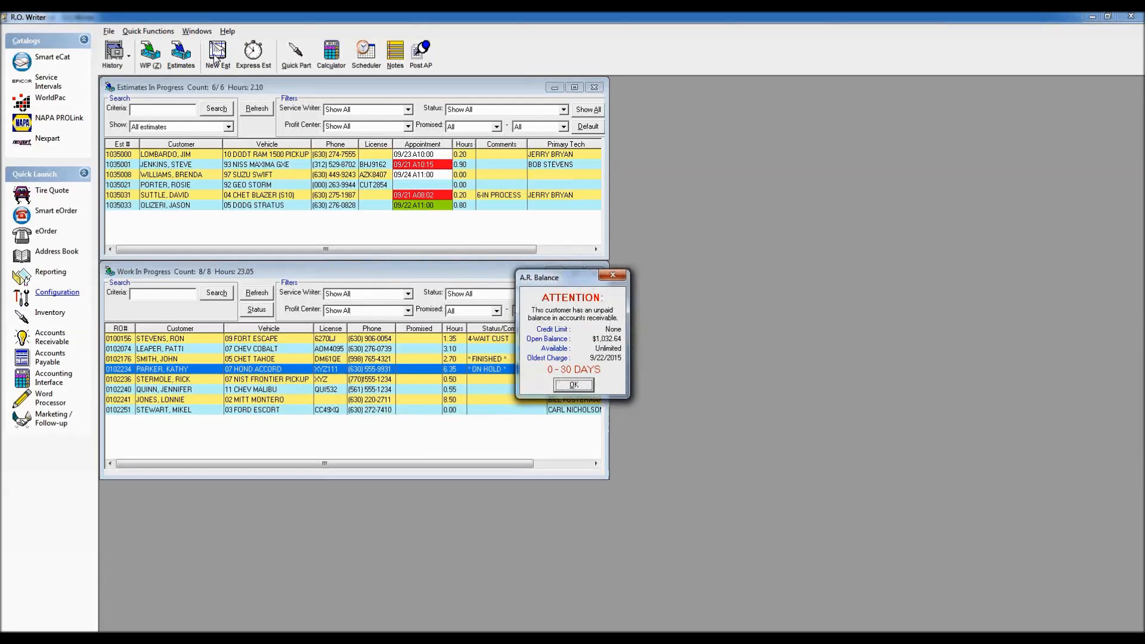
{"action": "left_click_drag", "start_coordinate": [578, 278], "coordinate": [263, 126]}
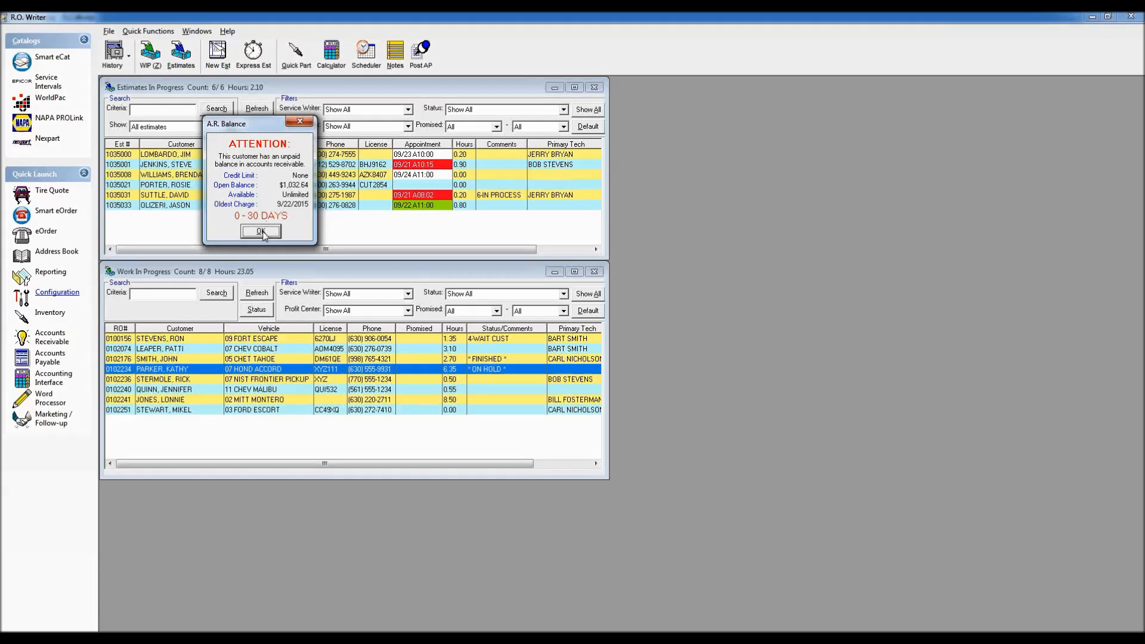
{"action": "left_click", "coordinate": [265, 232]}
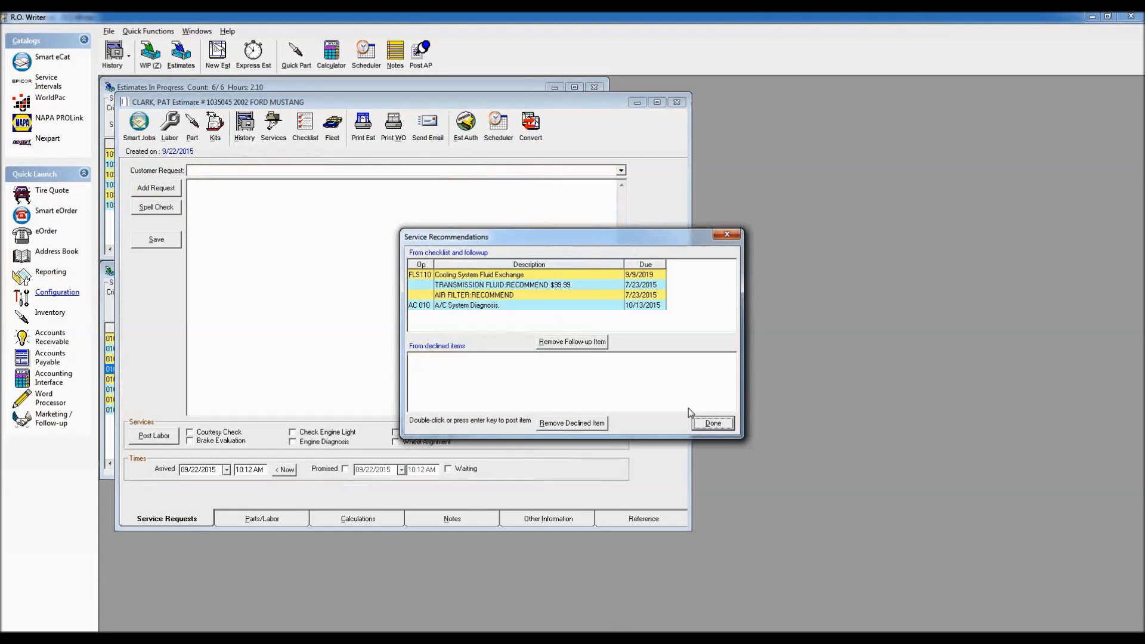
Step: Set the customer's credit limit to $1,500 on the Other Info tab and save
{"action": "left_click", "coordinate": [714, 424]}
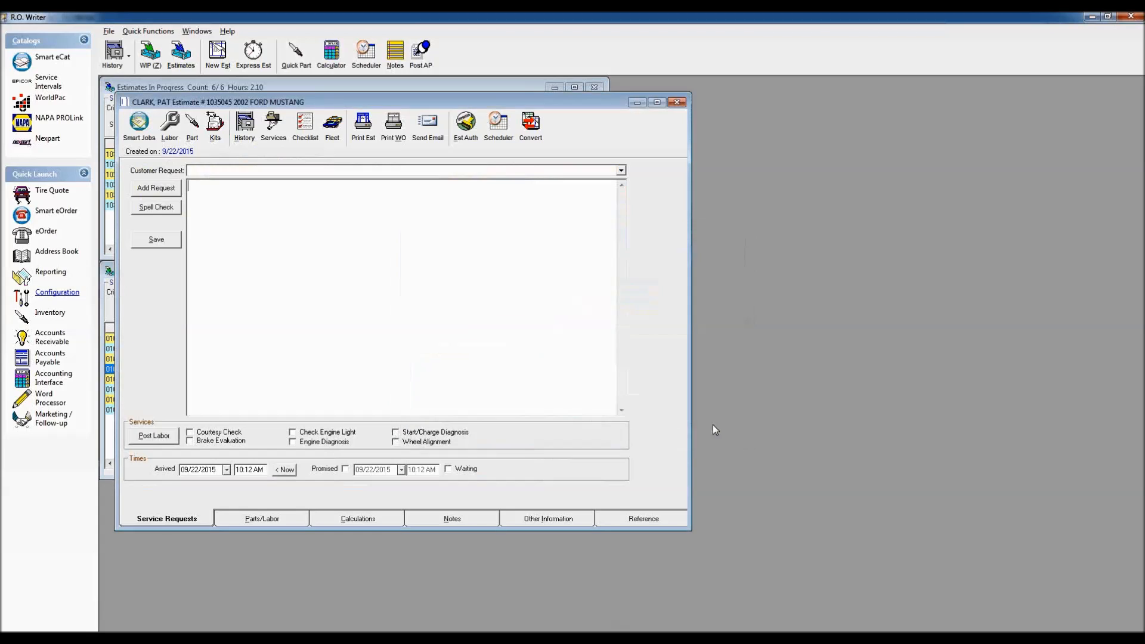
{"action": "left_click", "coordinate": [259, 523]}
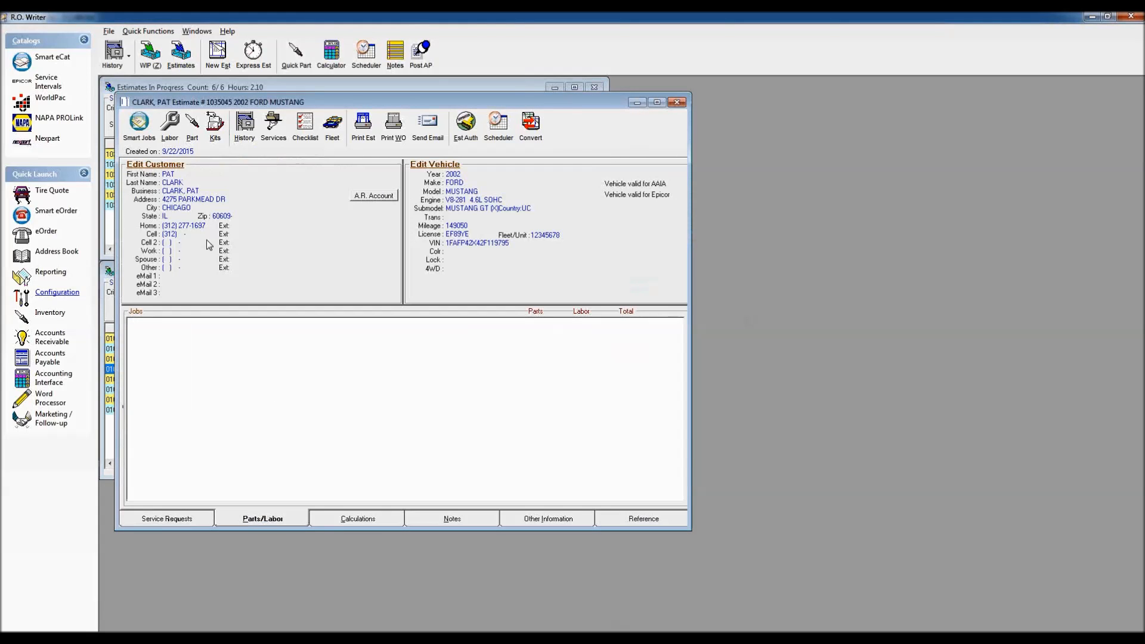
{"action": "left_click", "coordinate": [152, 167]}
{"action": "left_click", "coordinate": [544, 442]}
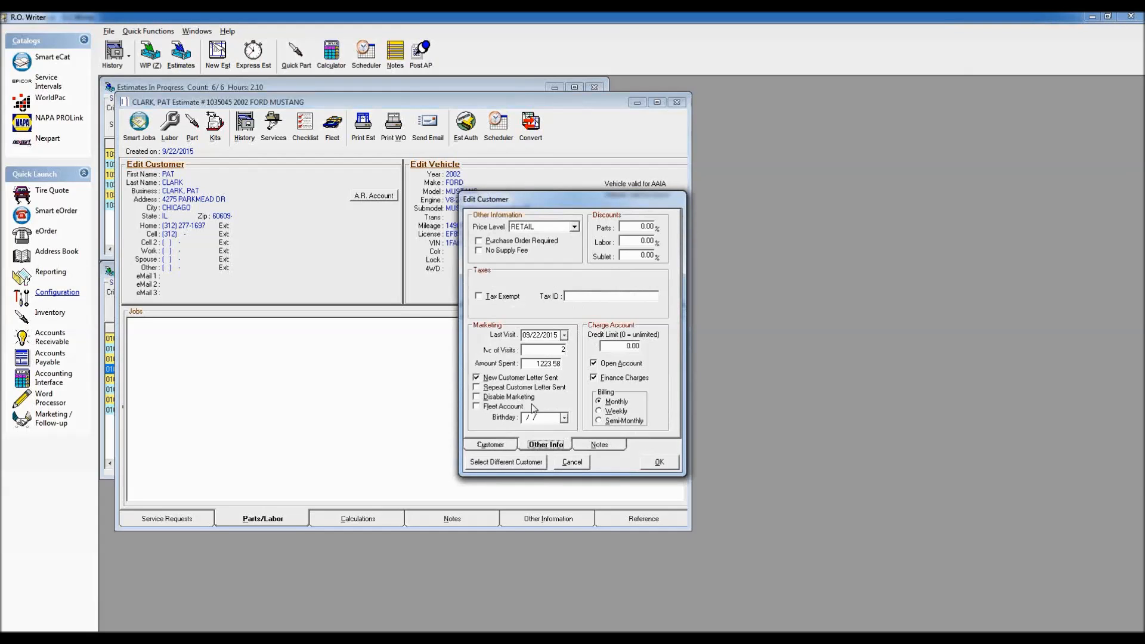
{"action": "left_click", "coordinate": [619, 348]}
{"action": "type", "text": "15.00"}
{"action": "type", "text": "00"}
{"action": "left_click", "coordinate": [658, 462]}
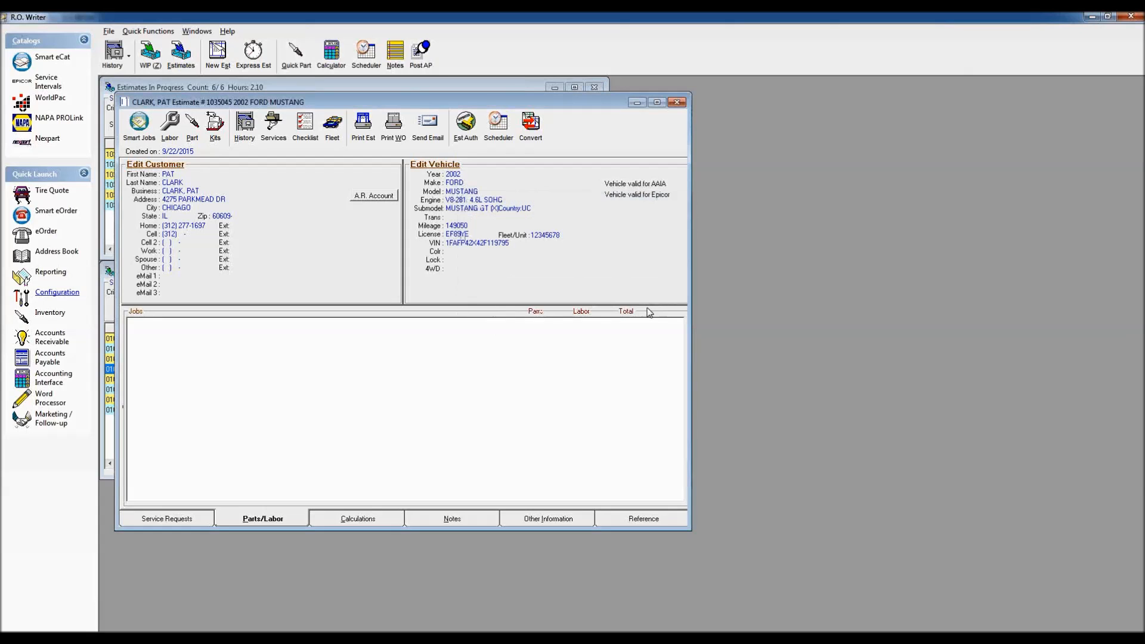
Step: Check the A/R account shows $467.36 available, then return to Repair Order Options
{"action": "left_click", "coordinate": [374, 196]}
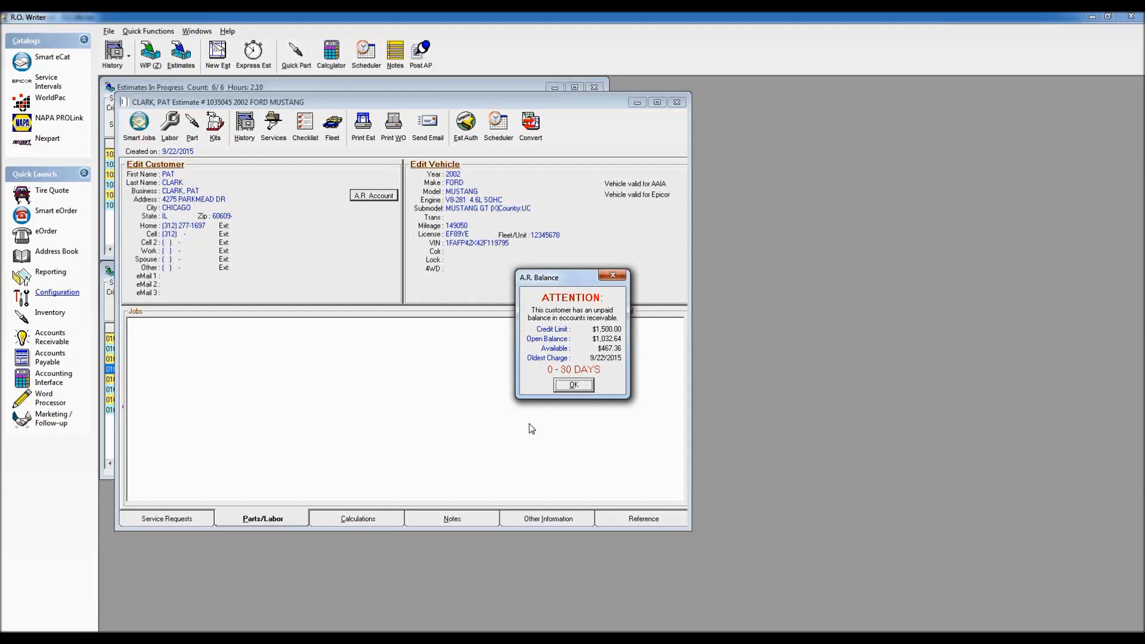
{"action": "left_click", "coordinate": [575, 385]}
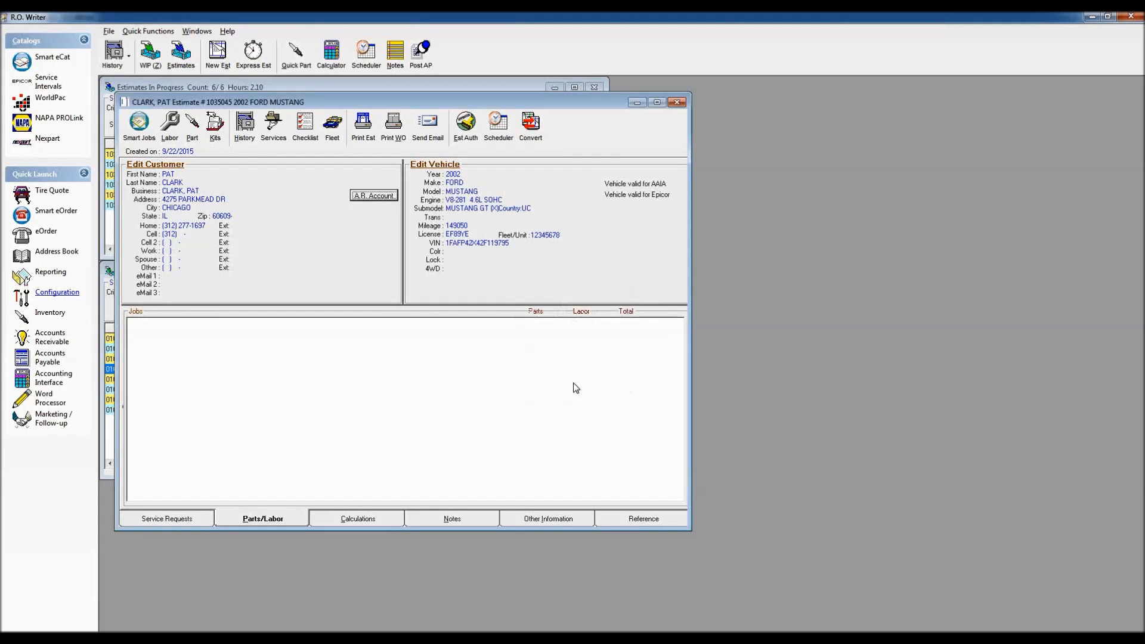
{"action": "left_click", "coordinate": [652, 637]}
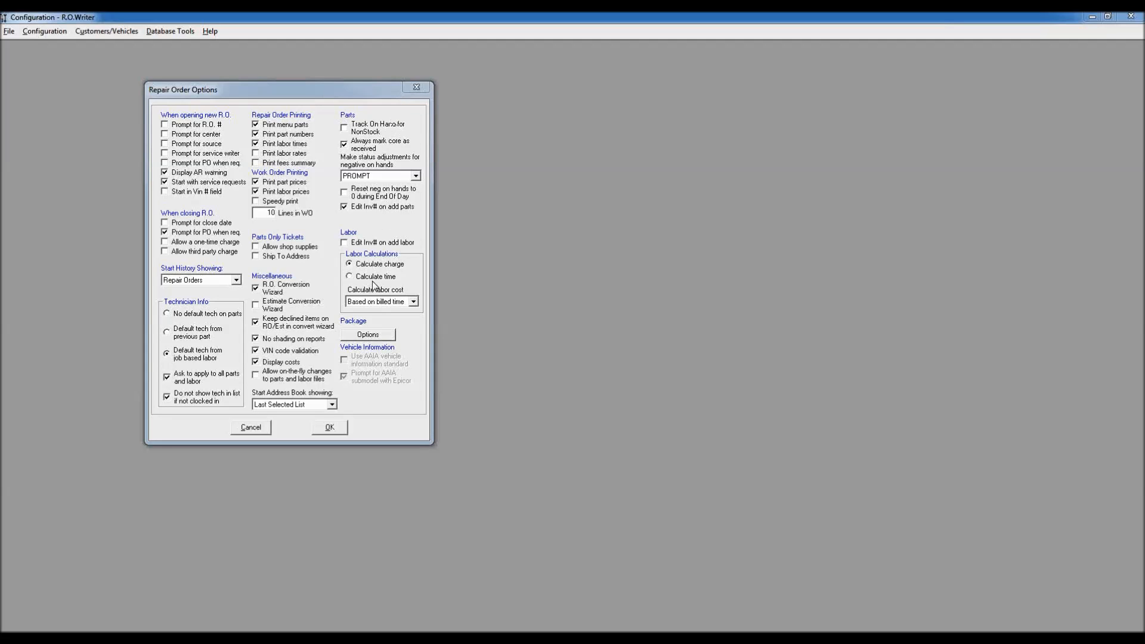
Step: Save the repair order options and open Edit Security past the password prompt
{"action": "left_click", "coordinate": [328, 427]}
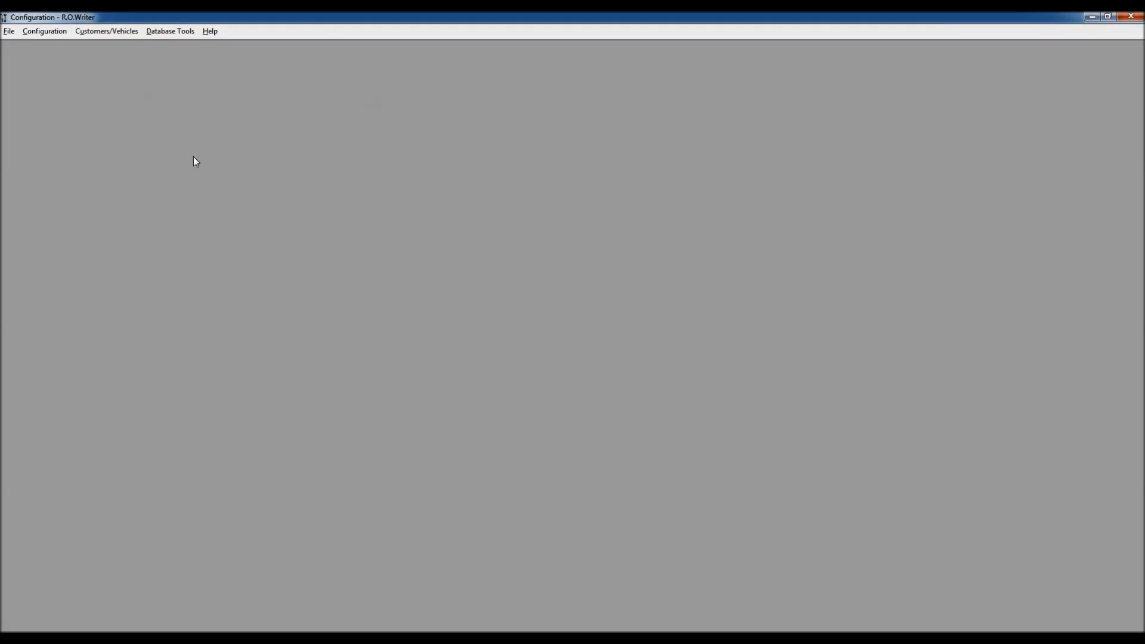
{"action": "left_click", "coordinate": [48, 34]}
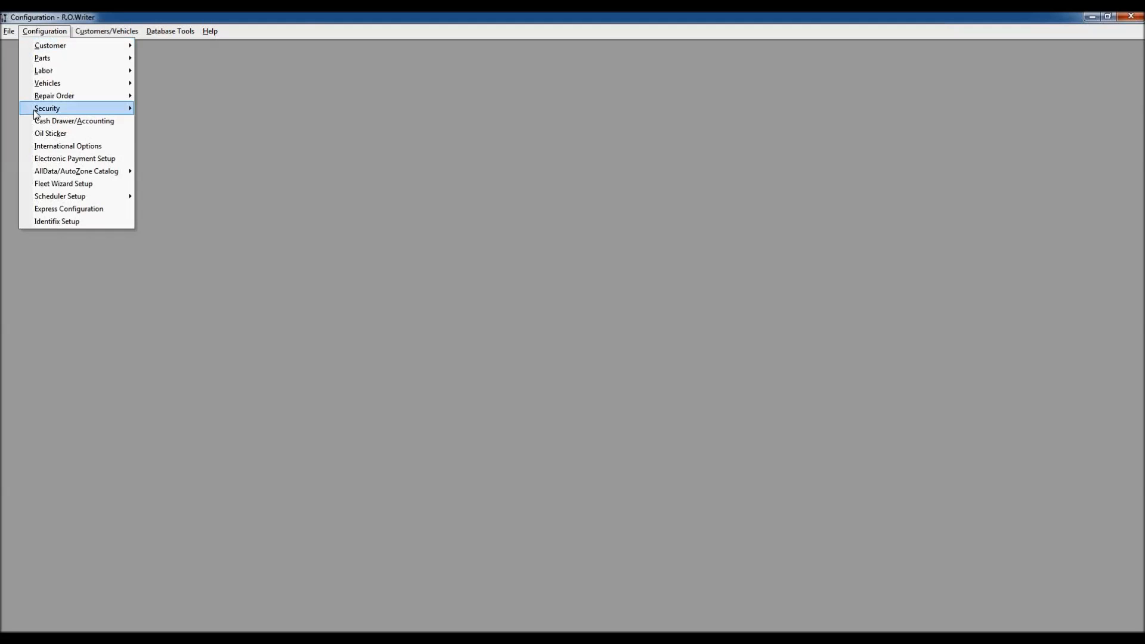
{"action": "mouse_move", "coordinate": [67, 111]}
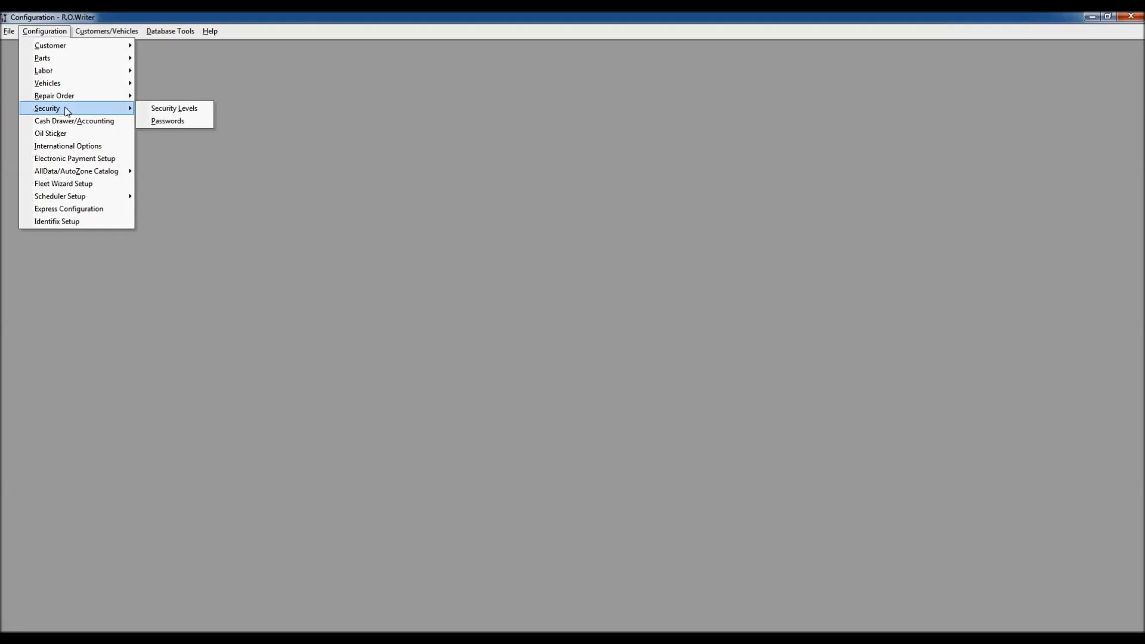
{"action": "left_click", "coordinate": [190, 111]}
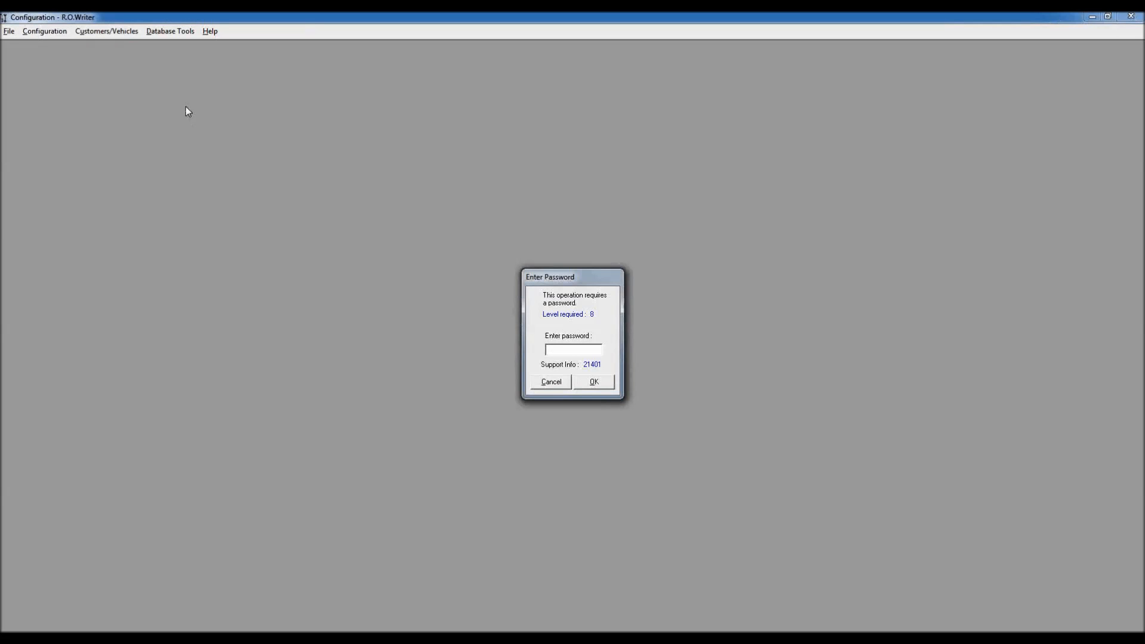
{"action": "key", "text": "Return"}
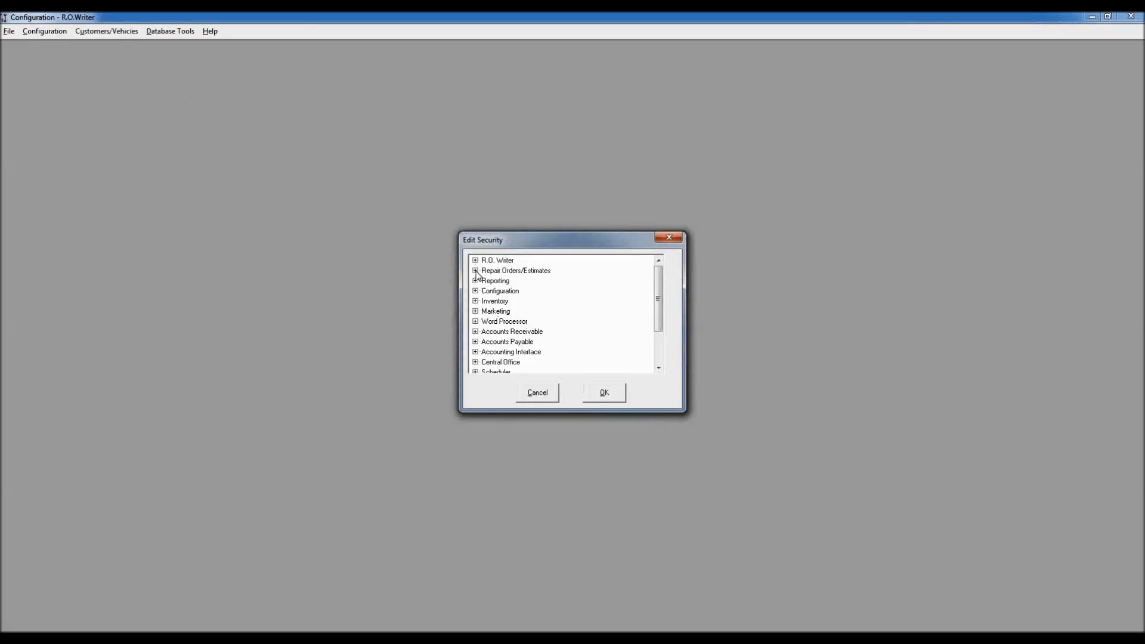
Step: Select 'Edit Customer Other Info Open Acct' under Repair Orders/Estimates security items
{"action": "left_click", "coordinate": [476, 270]}
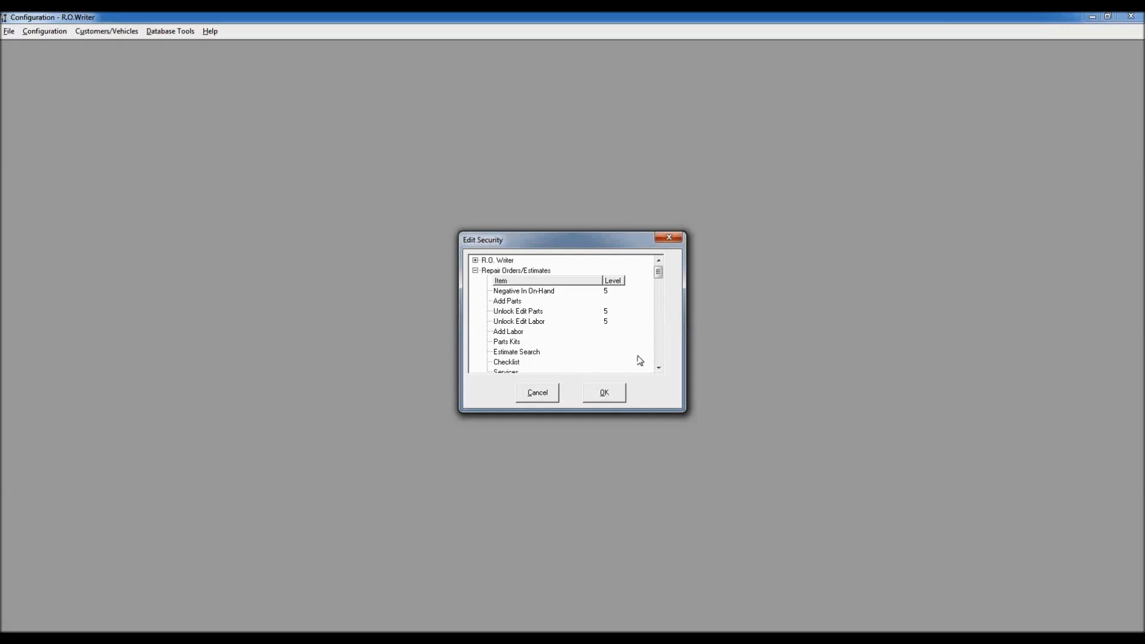
{"action": "left_click", "coordinate": [661, 351]}
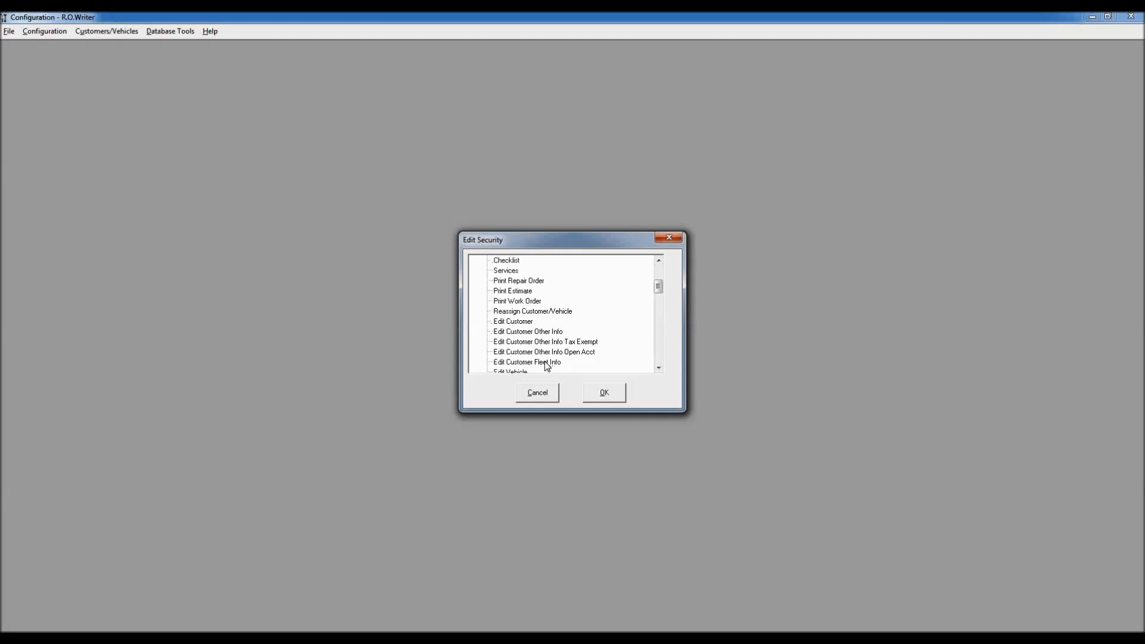
{"action": "left_click", "coordinate": [527, 354]}
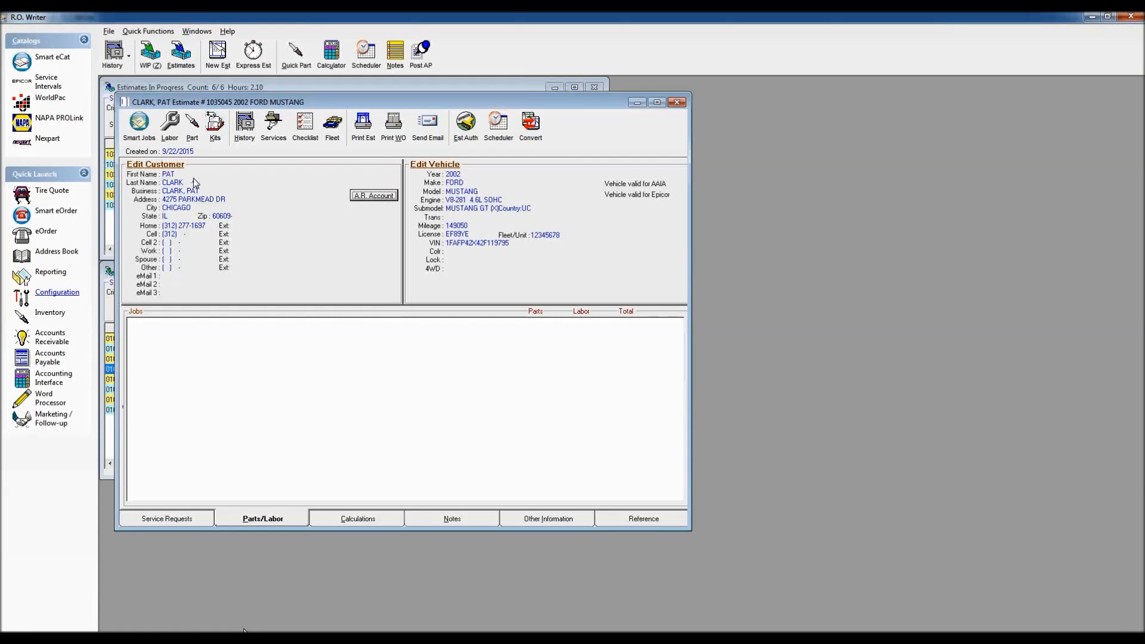
Step: Open the Mustang customer's Other Info tab to view the Charge Account options
{"action": "left_click", "coordinate": [195, 183]}
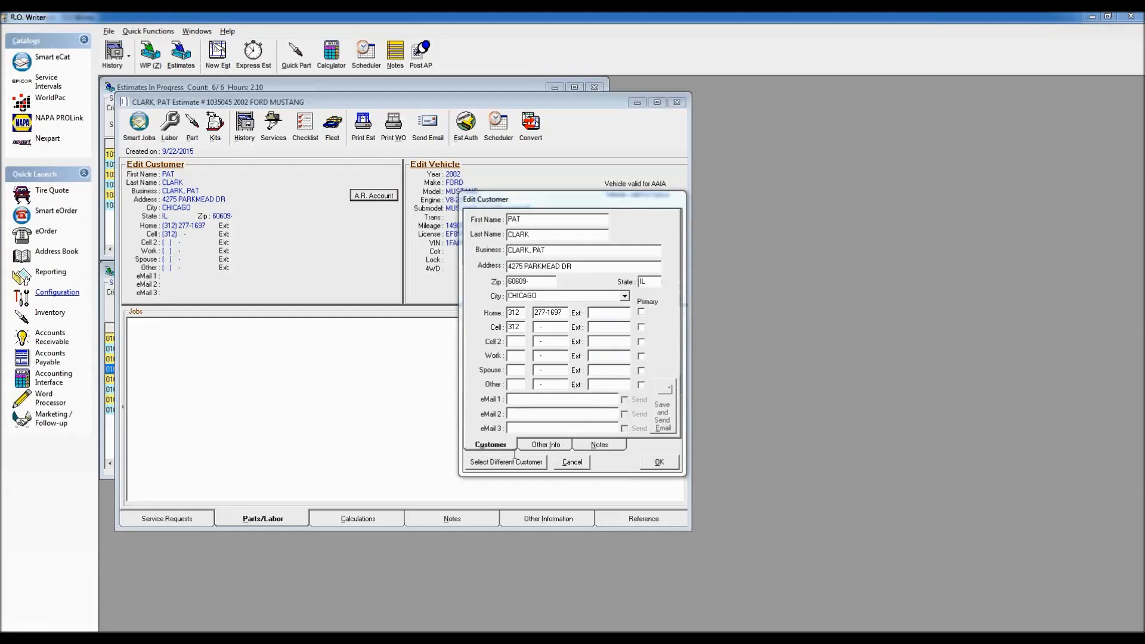
{"action": "left_click", "coordinate": [572, 462]}
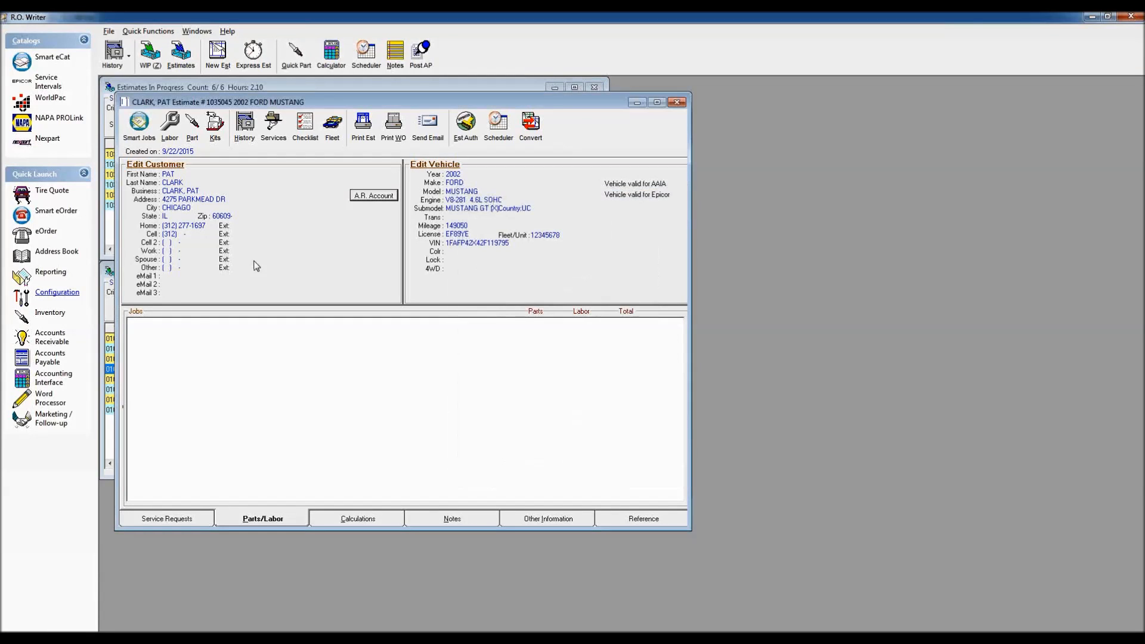
{"action": "left_click", "coordinate": [152, 168]}
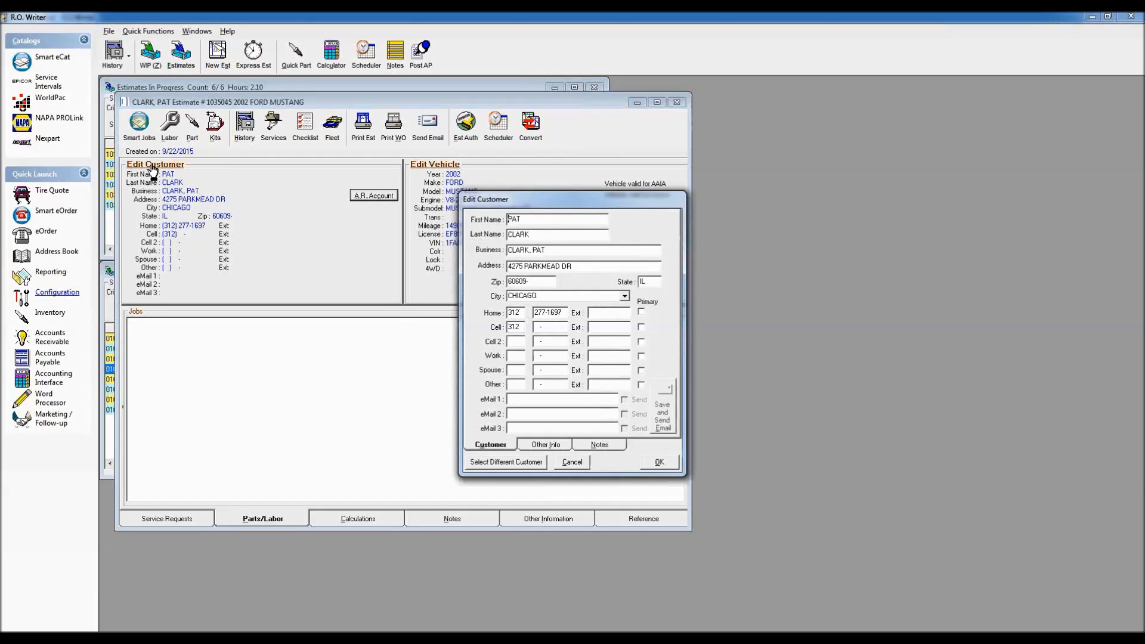
{"action": "left_click", "coordinate": [546, 445]}
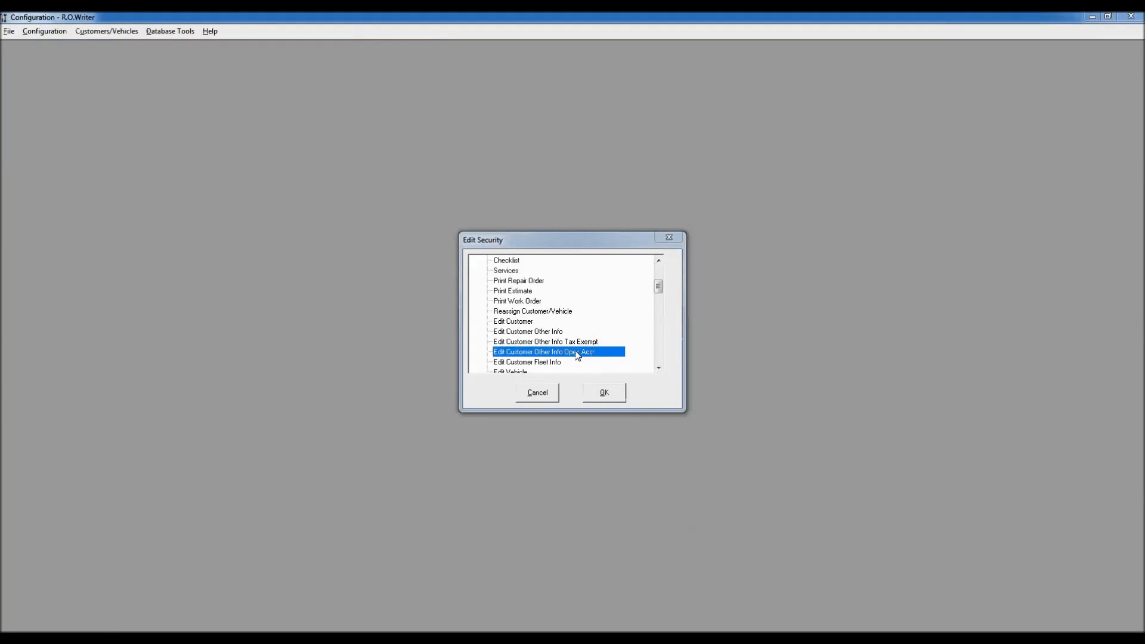
Step: Set 'Edit Customer Other Info Open Acct' to security level 8
{"action": "double_click", "coordinate": [574, 352]}
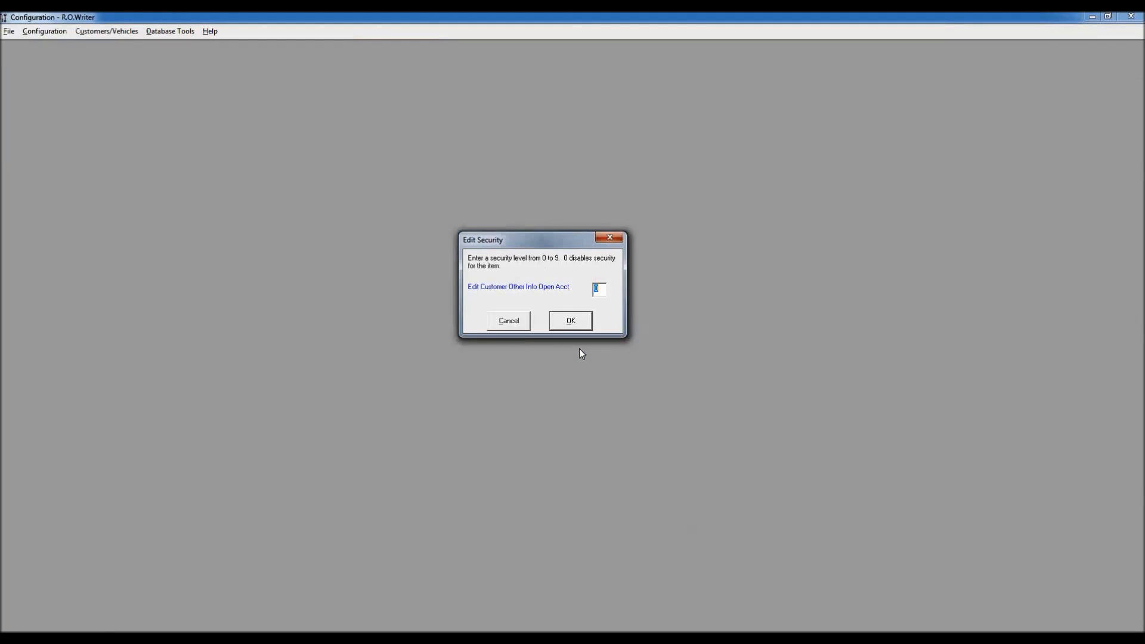
{"action": "type", "text": "8"}
{"action": "left_click", "coordinate": [572, 322]}
Step: Scroll through the security list and save the Edit Security settings
{"action": "left_click", "coordinate": [660, 352]}
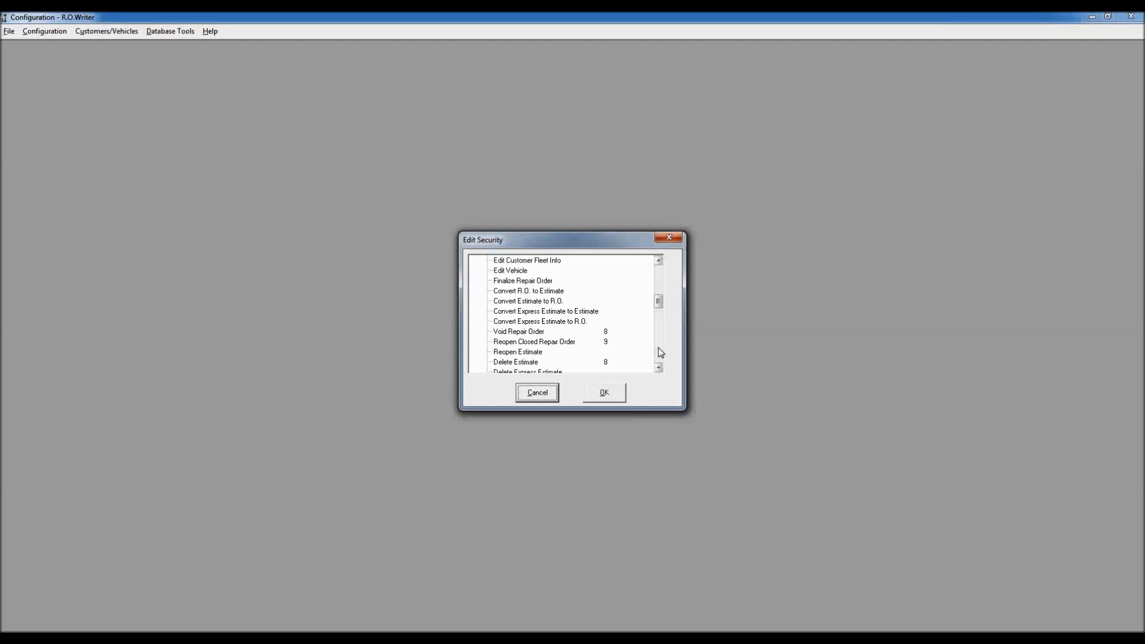
{"action": "left_click", "coordinate": [658, 368]}
{"action": "left_click", "coordinate": [658, 369]}
{"action": "left_click", "coordinate": [659, 368]}
{"action": "left_click", "coordinate": [659, 369]}
{"action": "left_click", "coordinate": [659, 368]}
{"action": "left_click", "coordinate": [659, 368]}
{"action": "left_click", "coordinate": [658, 369]}
{"action": "left_click", "coordinate": [658, 368]}
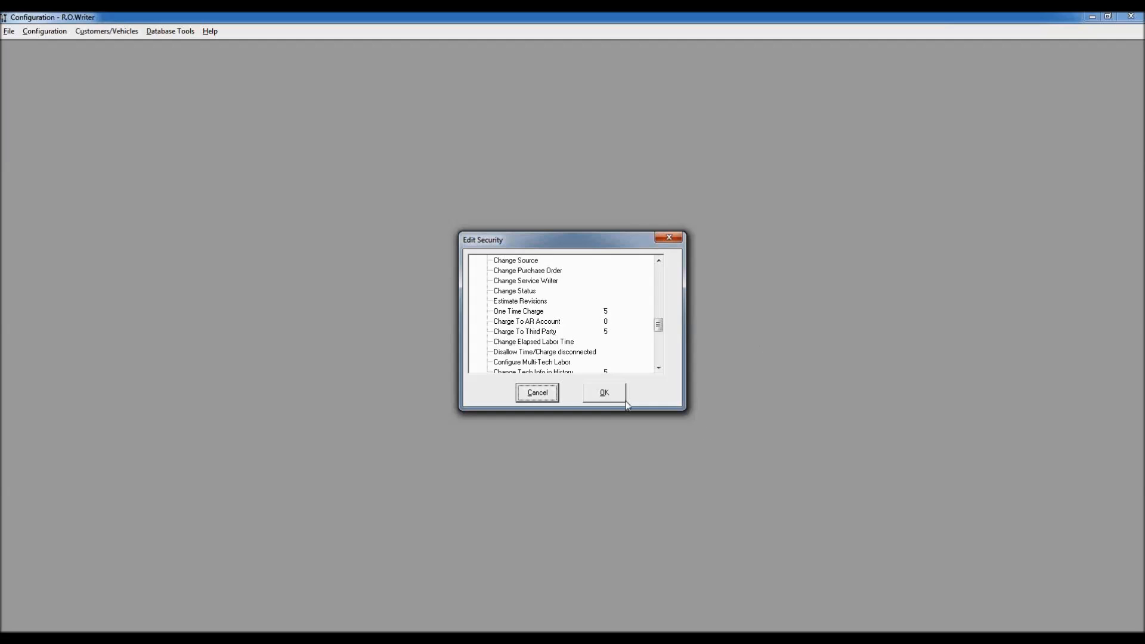
{"action": "left_click", "coordinate": [607, 396]}
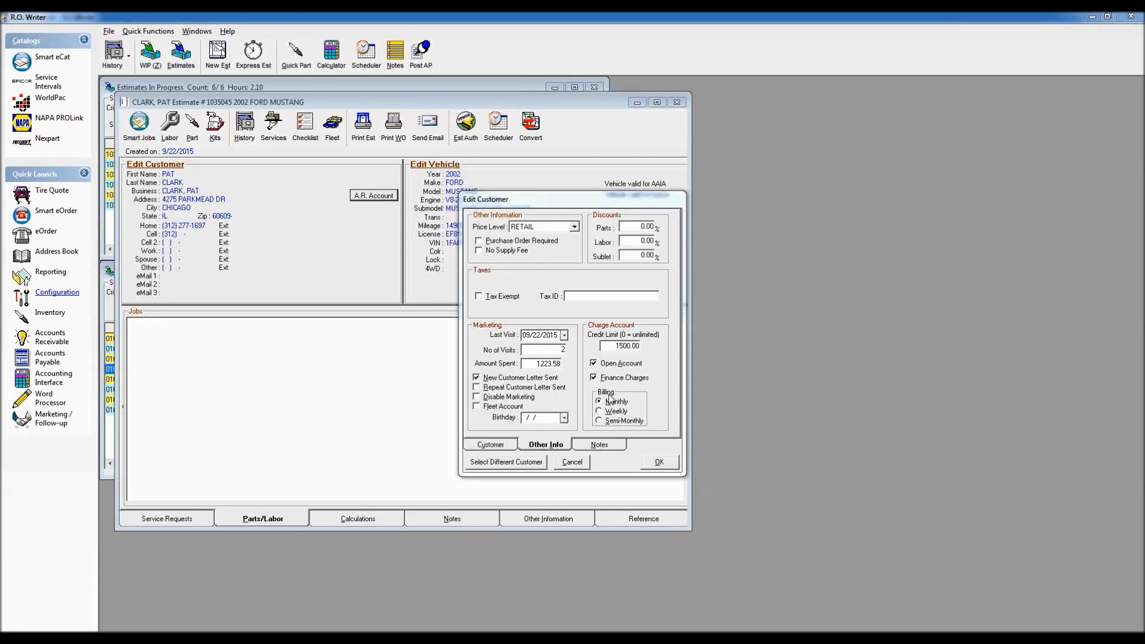
Step: Save the Mustang customer's changes and close the estimate
{"action": "left_click", "coordinate": [660, 462]}
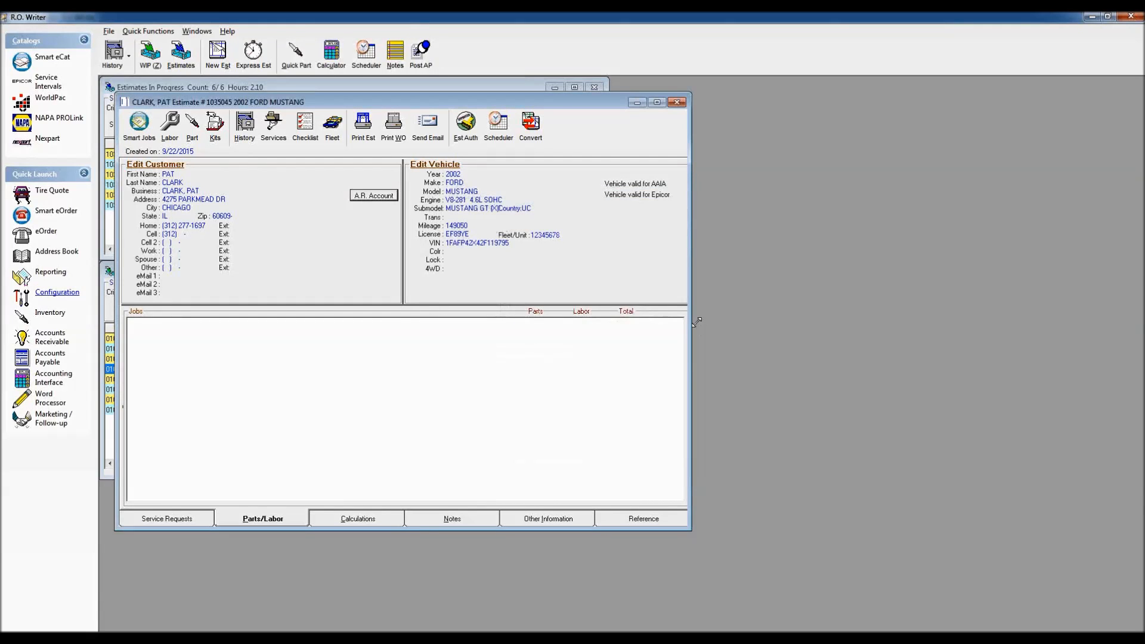
{"action": "left_click", "coordinate": [678, 102]}
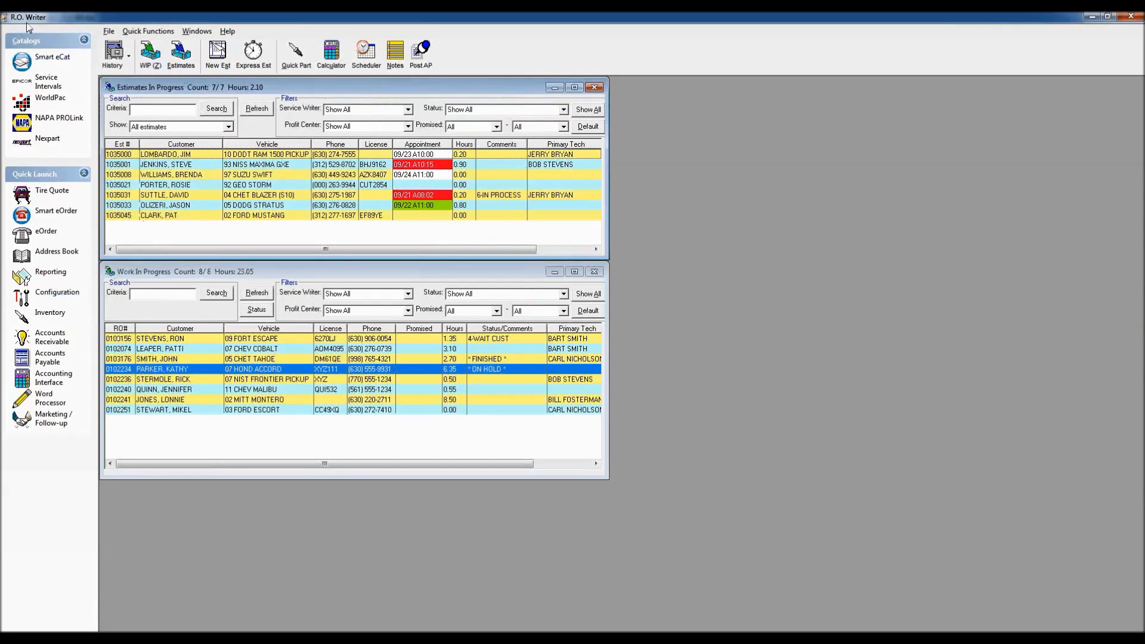
{"action": "left_click", "coordinate": [3, 19]}
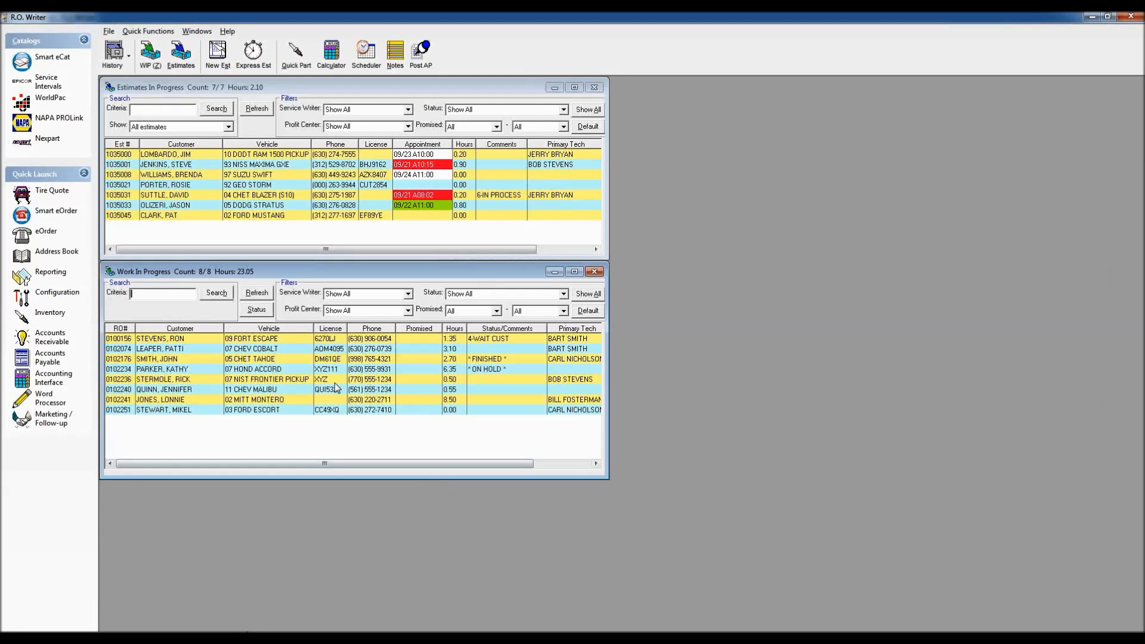
Step: On the 2005 Tahoe repair order, check Open Account in the customer's Other Info and save
{"action": "double_click", "coordinate": [271, 359]}
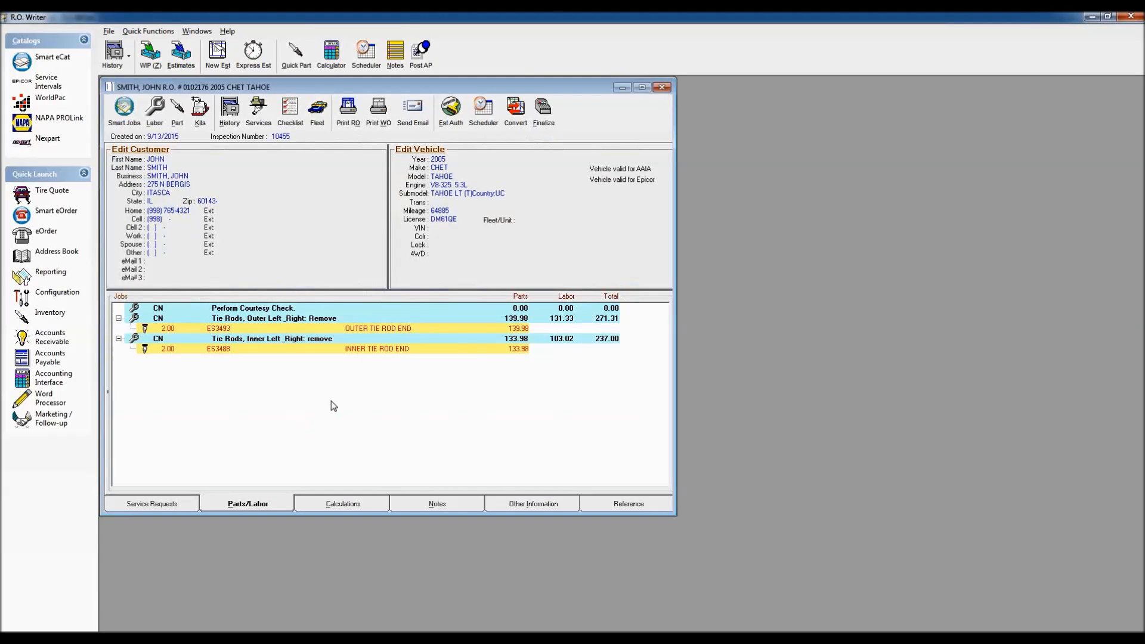
{"action": "left_click", "coordinate": [131, 163]}
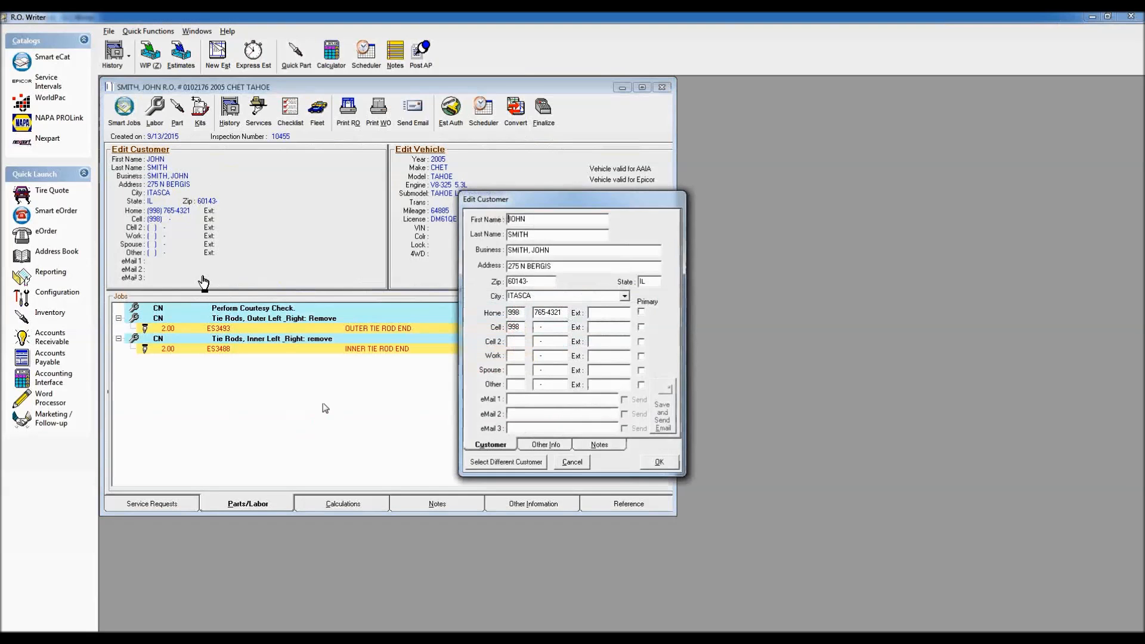
{"action": "left_click", "coordinate": [546, 445]}
{"action": "left_click", "coordinate": [594, 363]}
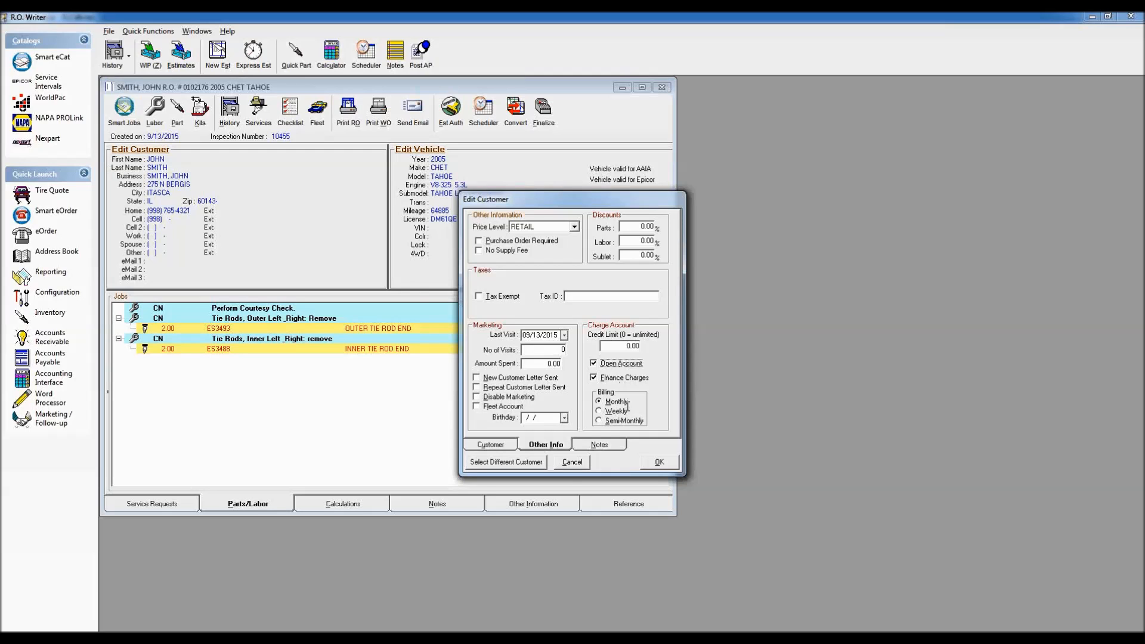
{"action": "left_click", "coordinate": [659, 463]}
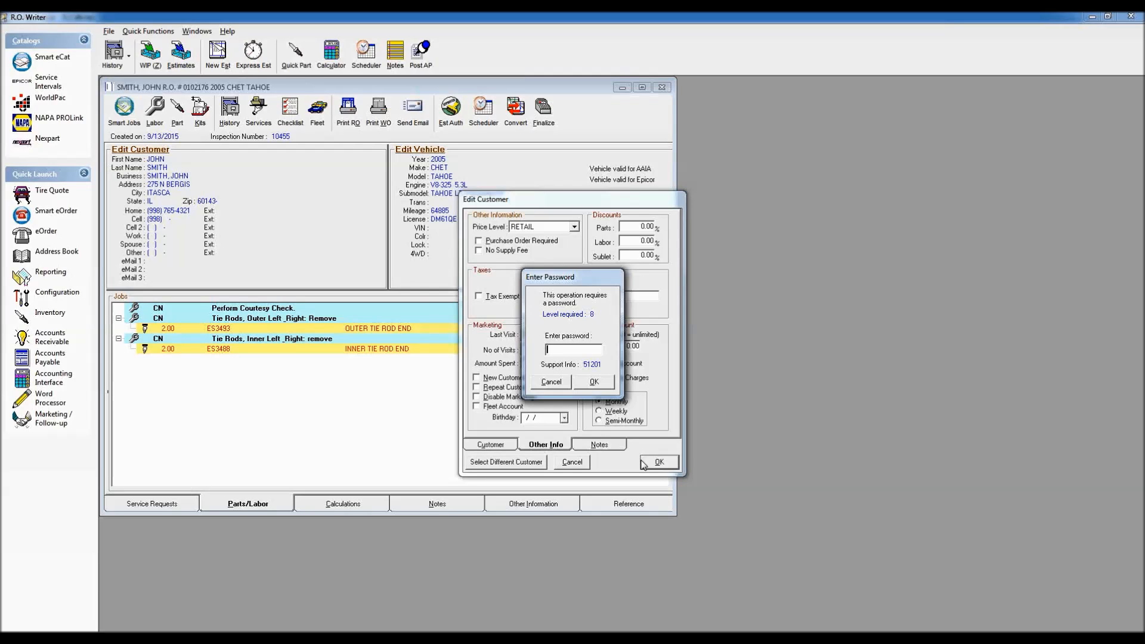
Step: Submit the level-8 password to authorise the Tahoe customer's open account
{"action": "key", "text": "Return"}
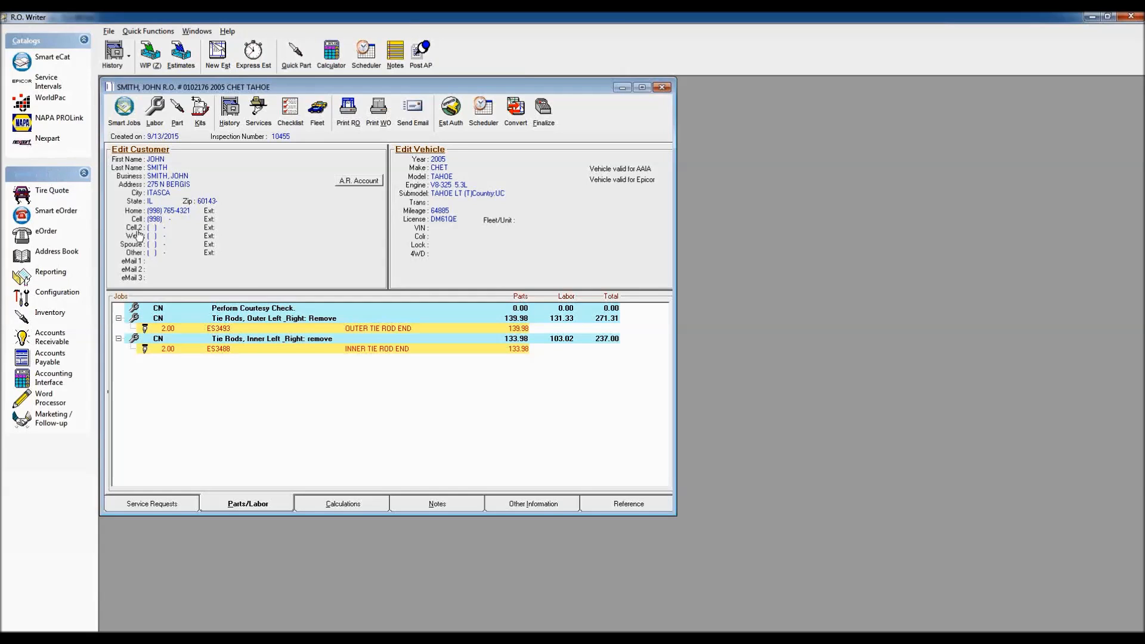
Step: Launch Accounts Receivable and unlock its Setup with the password
{"action": "left_click", "coordinate": [51, 339]}
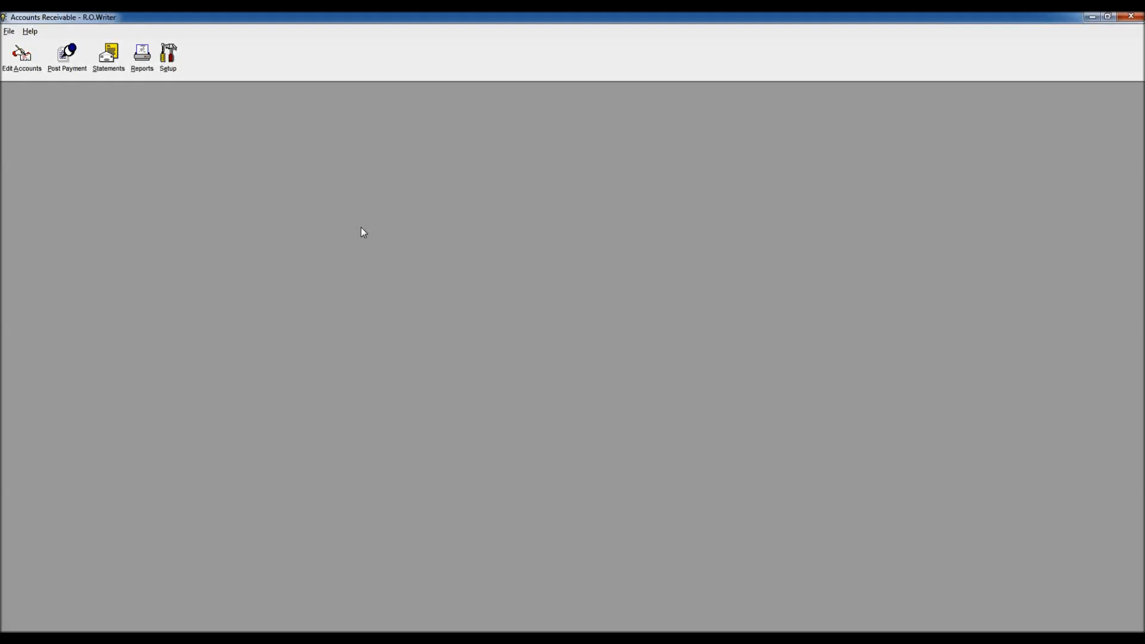
{"action": "left_click", "coordinate": [168, 54]}
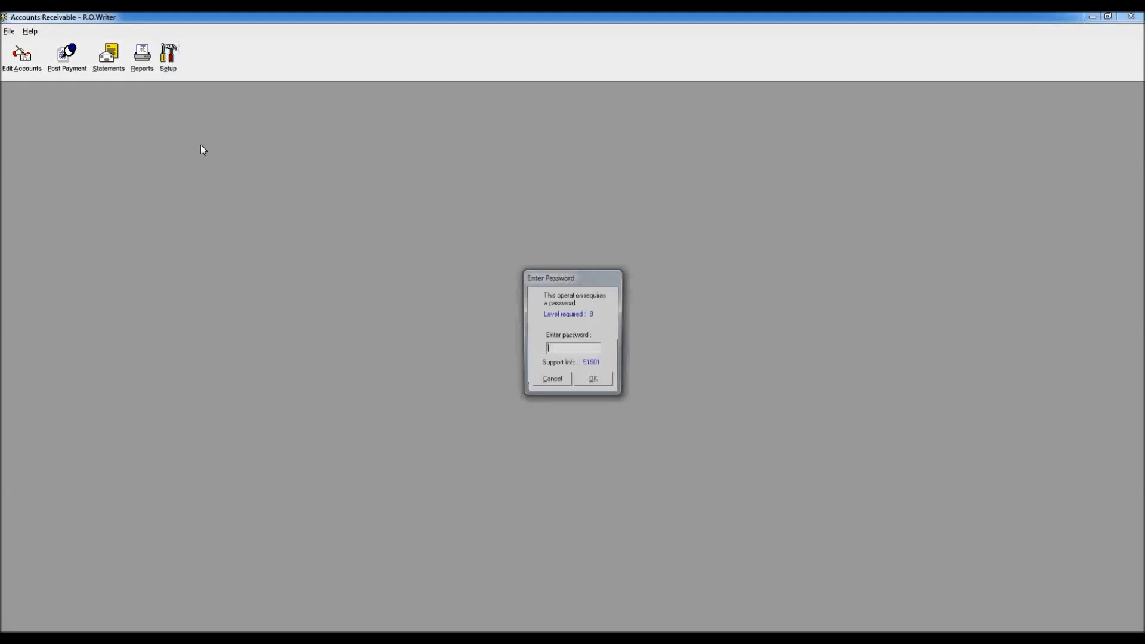
{"action": "type", "text": "*"}
{"action": "key", "text": "Return"}
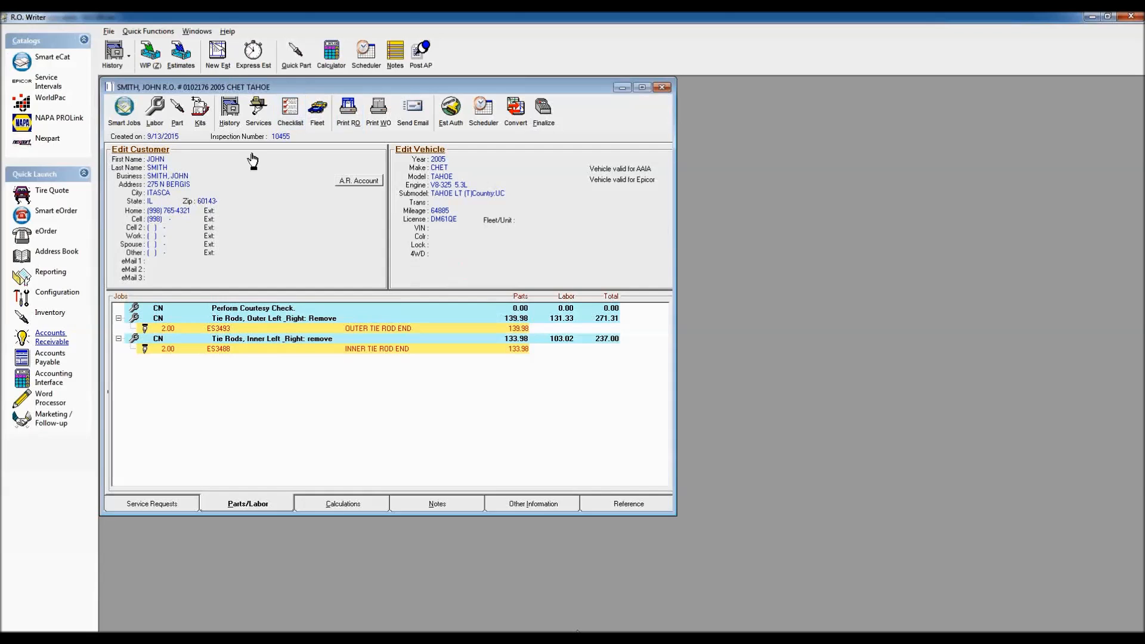
Step: Open the Tahoe customer's details and show their charge-account settings
{"action": "left_click", "coordinate": [141, 153]}
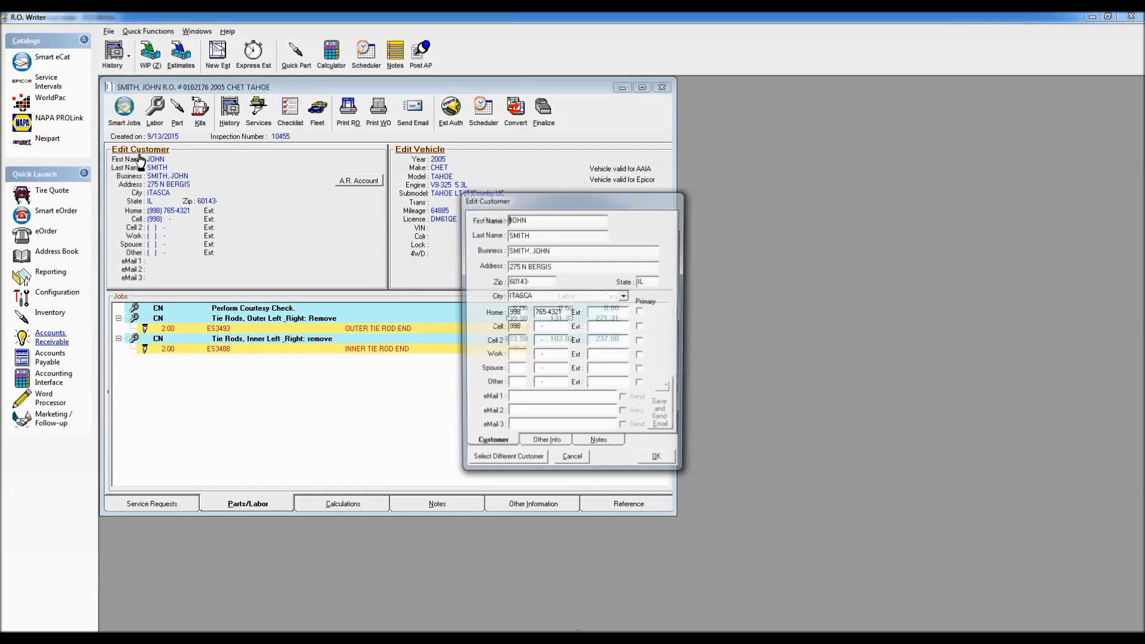
{"action": "left_click", "coordinate": [548, 445]}
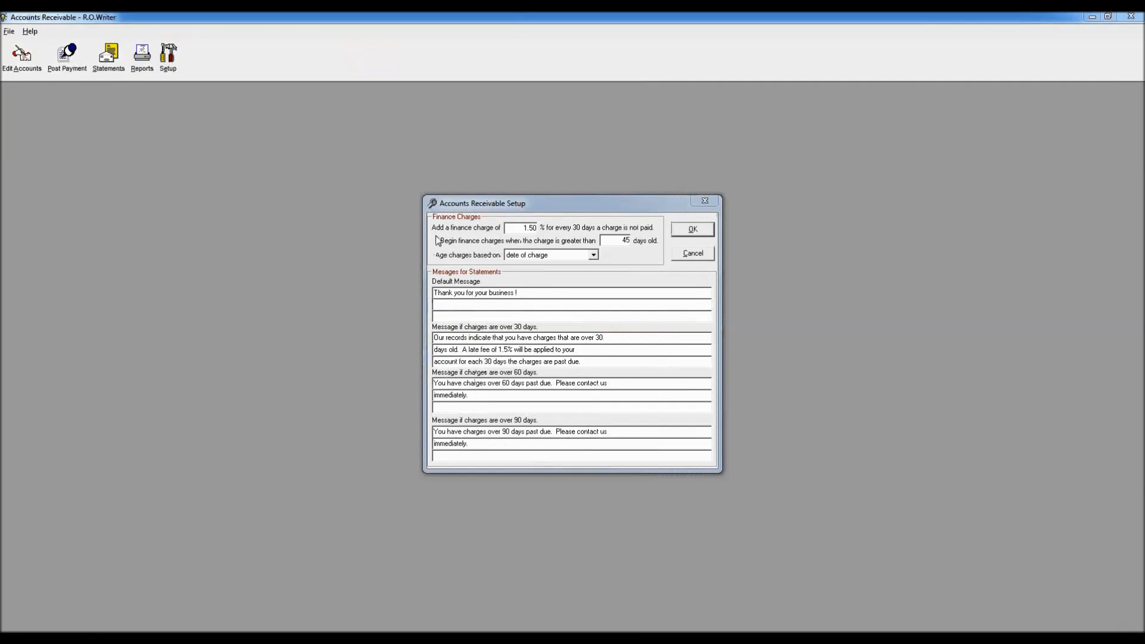
{"action": "left_click", "coordinate": [521, 228]}
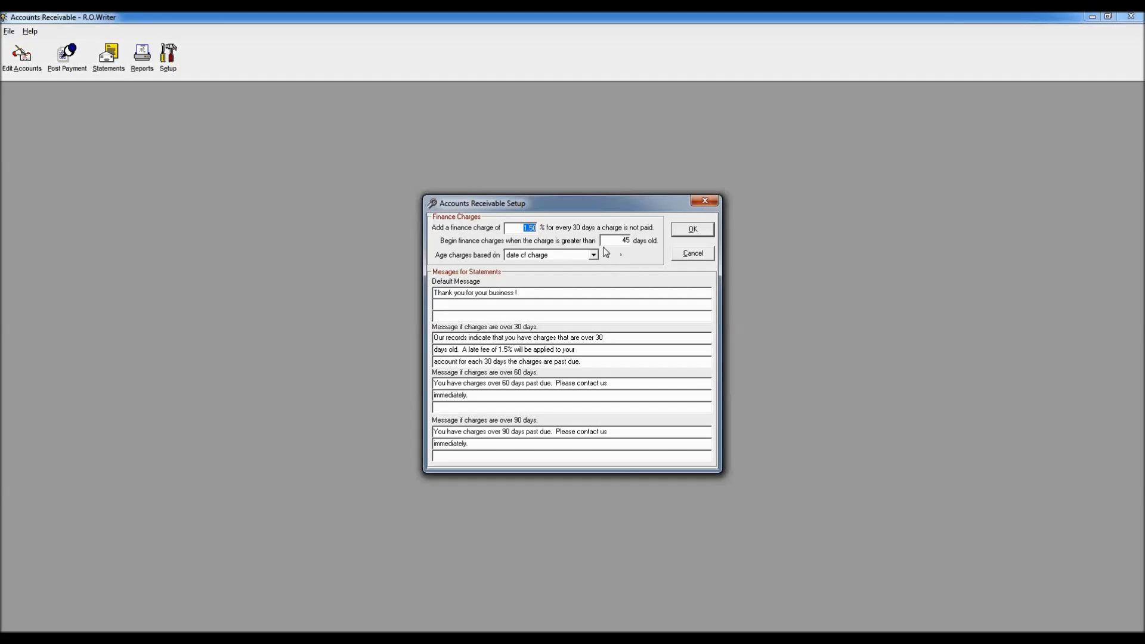
Step: Set finance charges to 30 days, aged from the first statement date, and edit the 30-day past-due message
{"action": "left_click", "coordinate": [594, 256]}
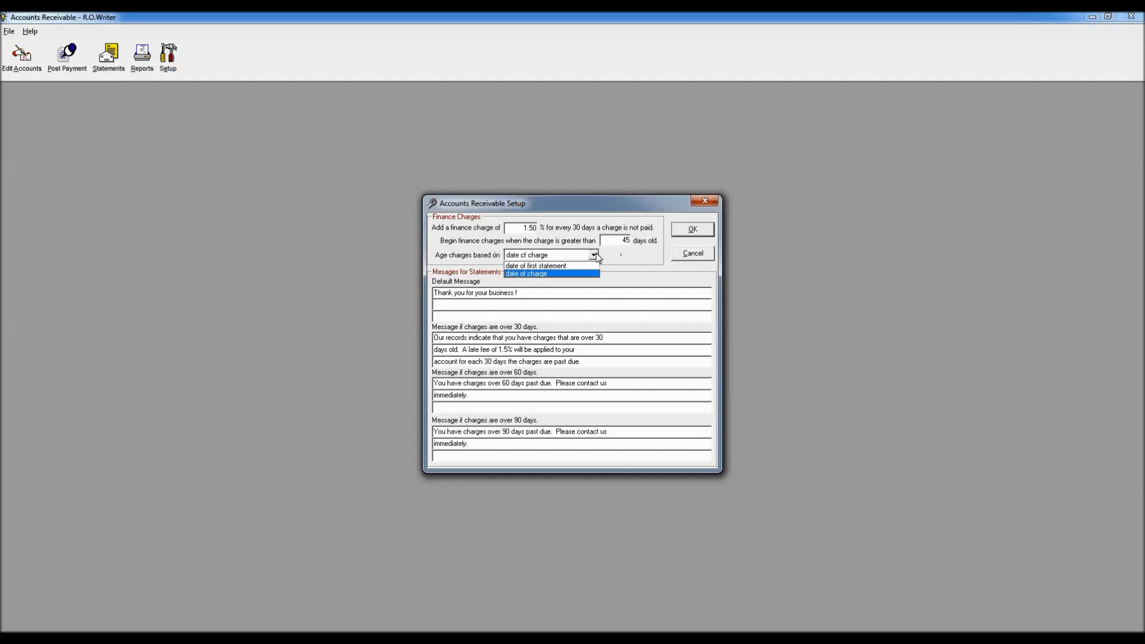
{"action": "left_click", "coordinate": [624, 240]}
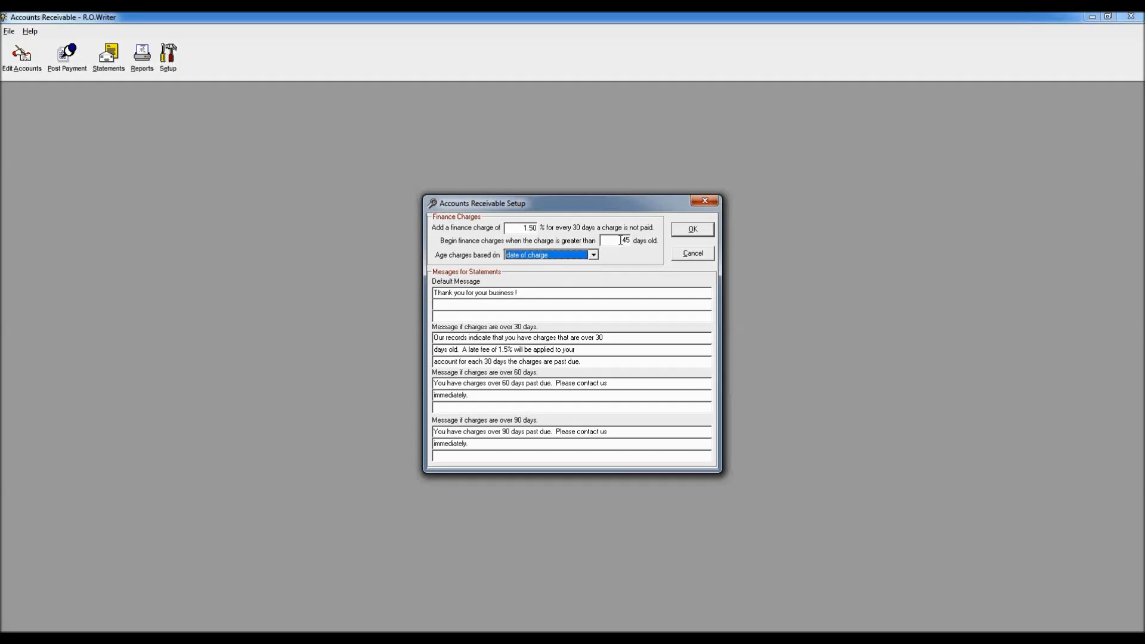
{"action": "type", "text": "30"}
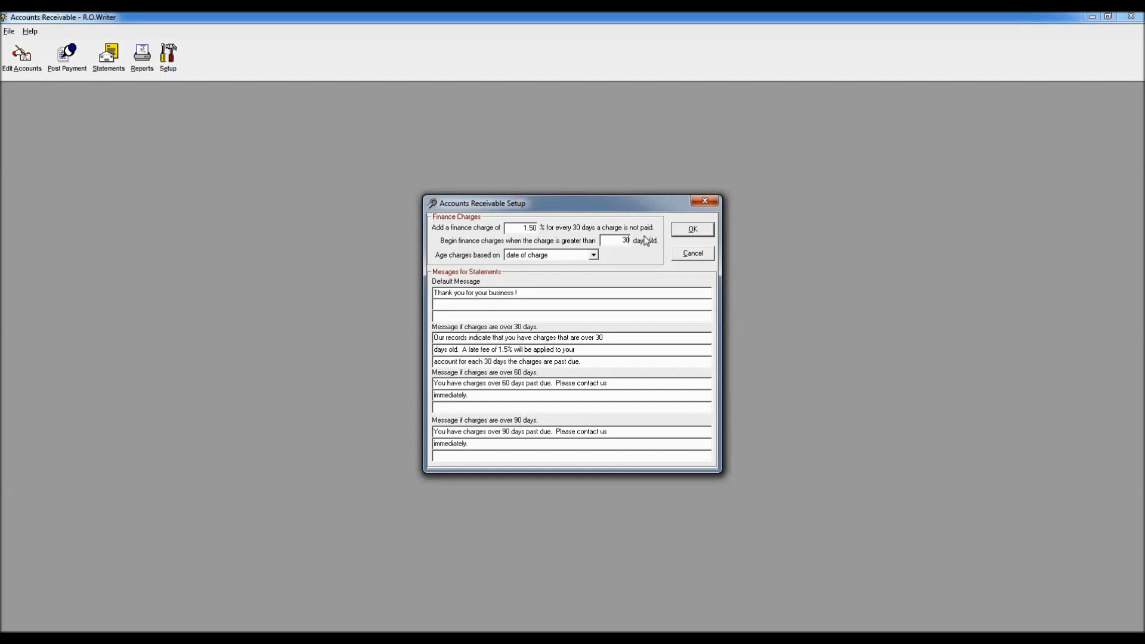
{"action": "left_click", "coordinate": [593, 254]}
{"action": "left_click", "coordinate": [593, 265]}
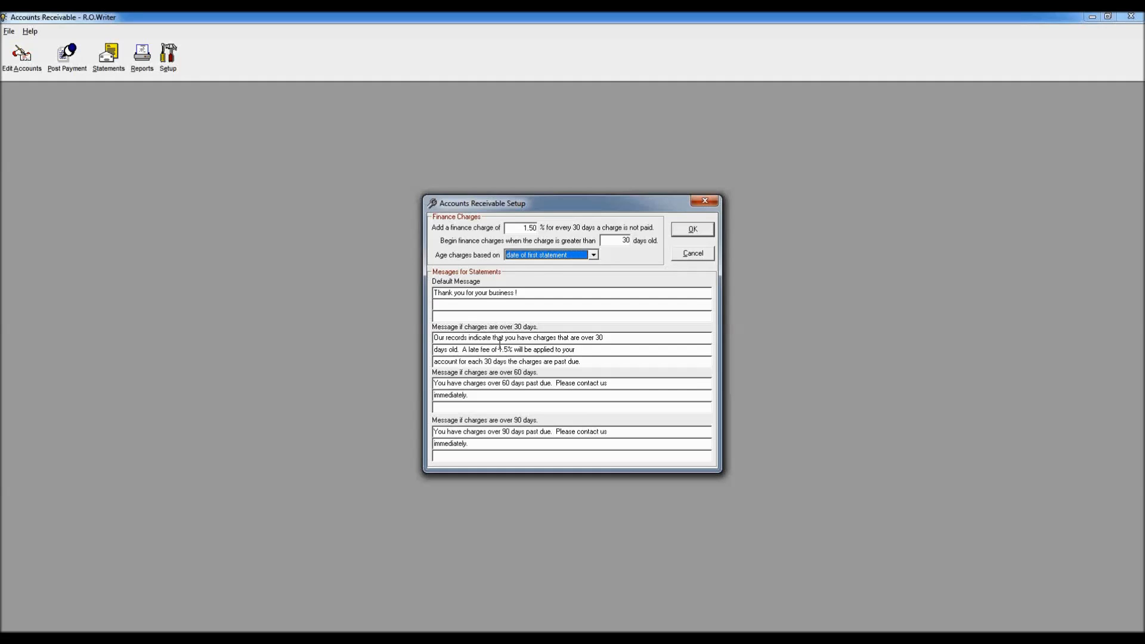
{"action": "left_click", "coordinate": [432, 346]}
Step: Close the Accounts Receivable Setup dialog
{"action": "left_click", "coordinate": [705, 201]}
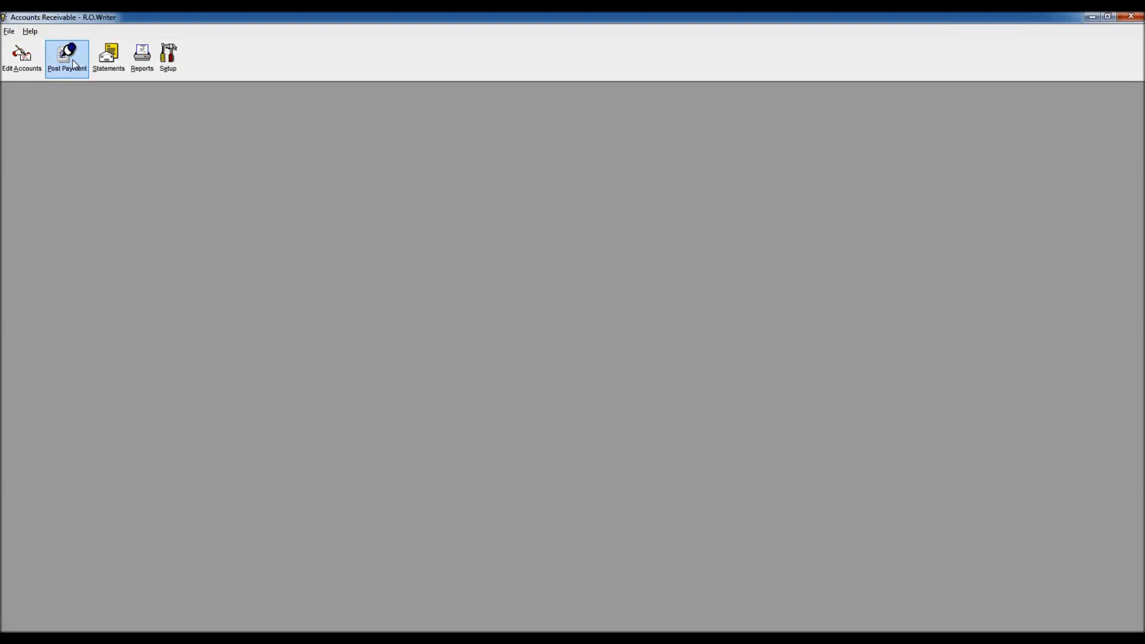
Step: Search for the customer by surname and open Post A/R Payments for the open-account match
{"action": "left_click", "coordinate": [73, 65]}
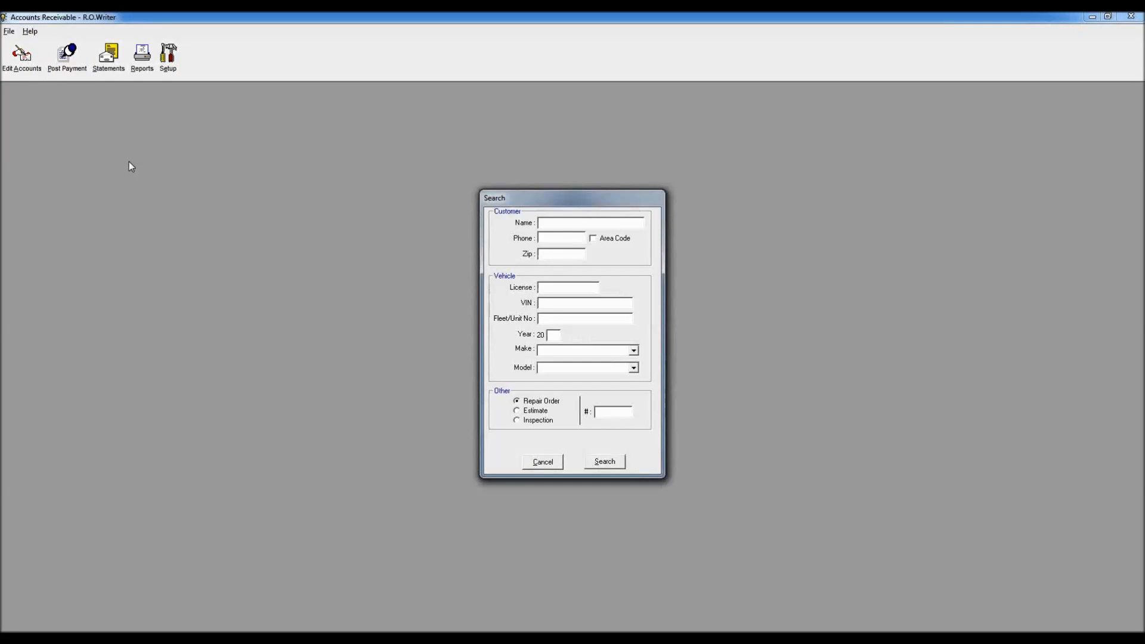
{"action": "type", "text": "CLARK"}
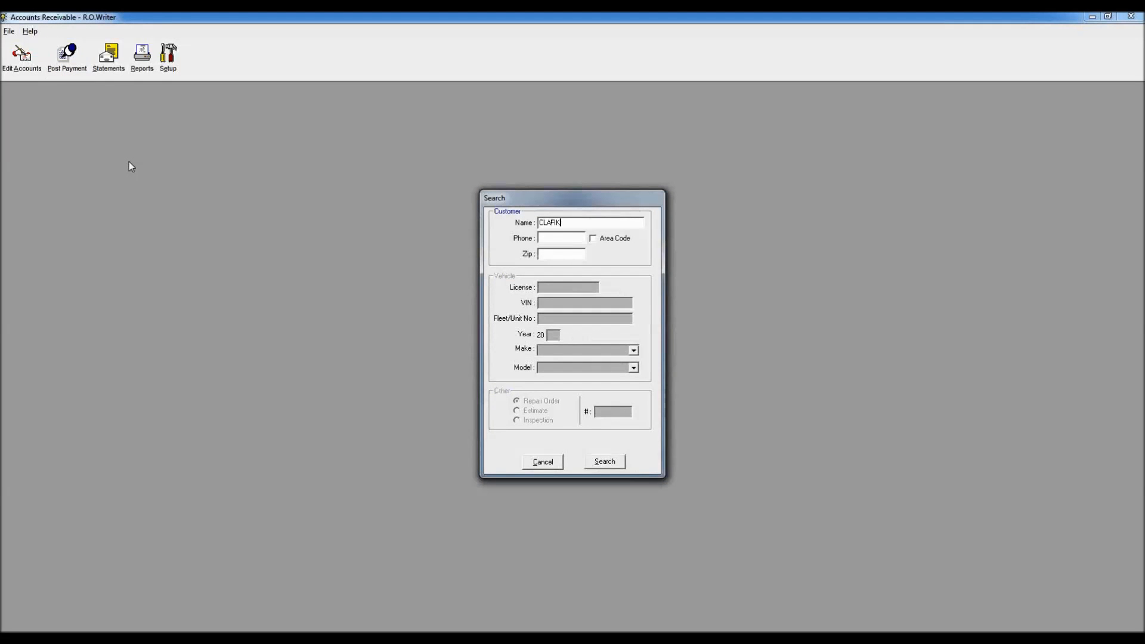
{"action": "key", "text": "Return"}
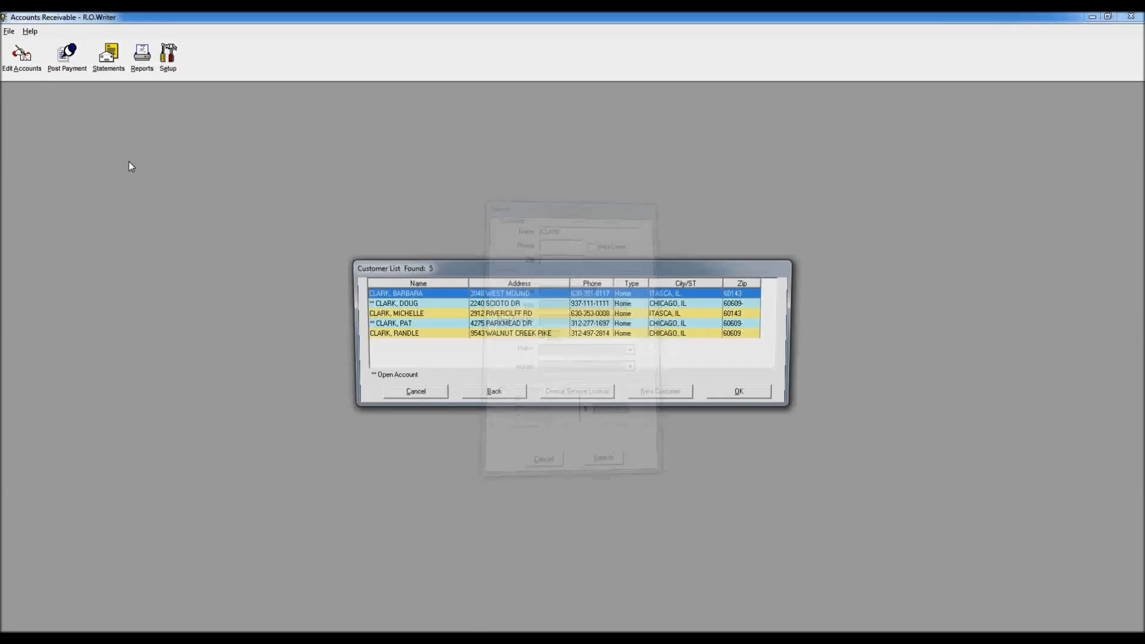
{"action": "key", "text": "Down"}
{"action": "key", "text": "Down"}
{"action": "key", "text": "Down"}
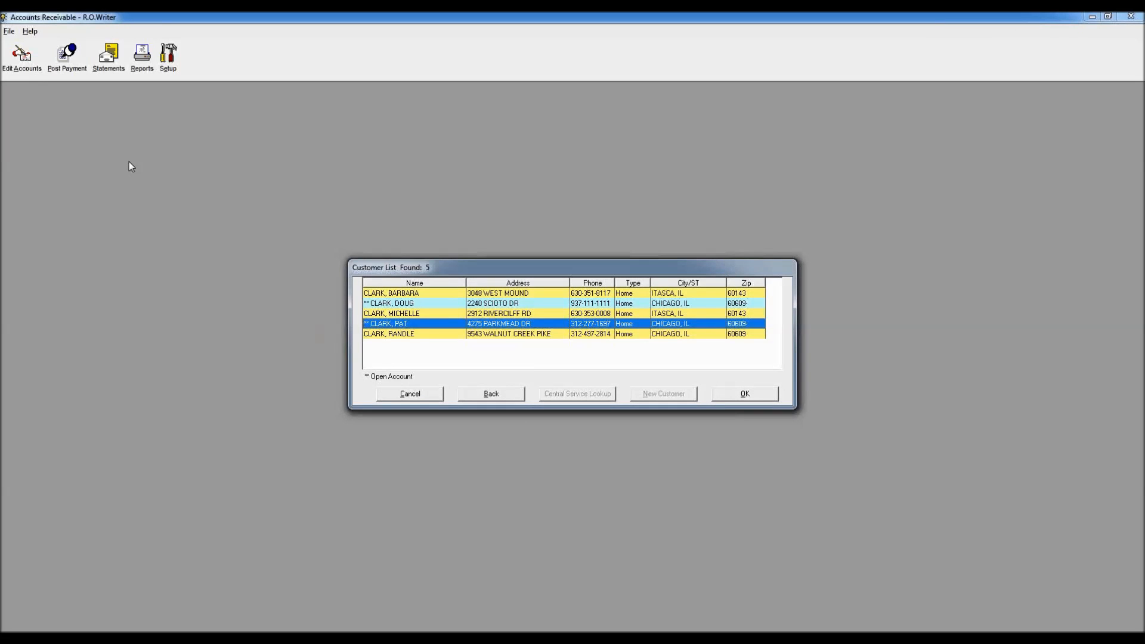
{"action": "key", "text": "Return"}
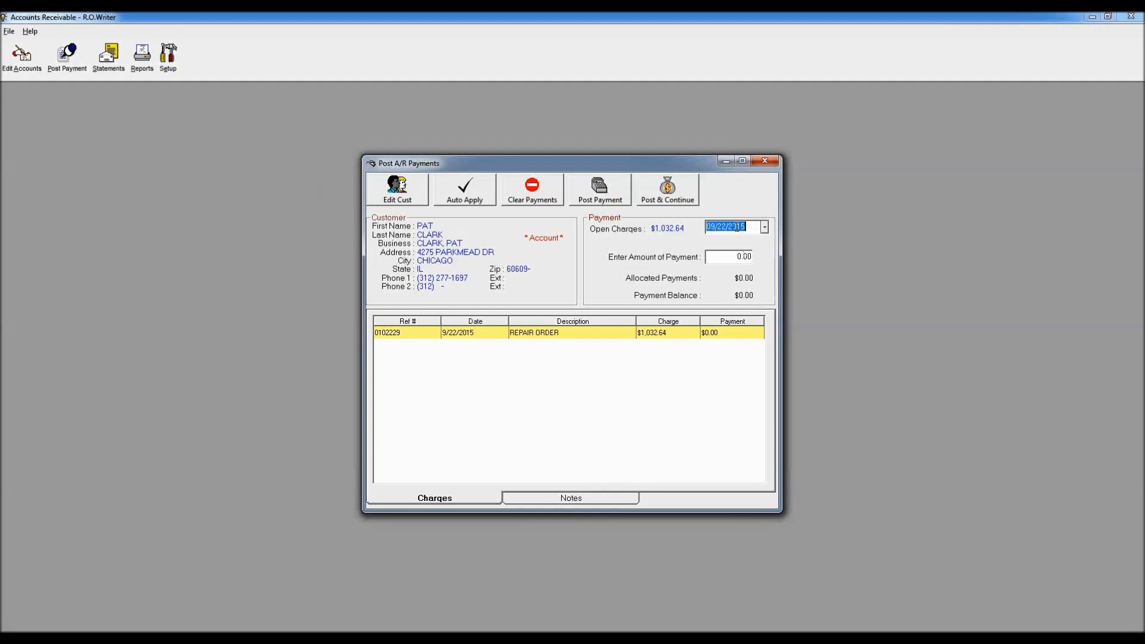
Step: Enter a $200.00 payment amount and select the 0102229 repair-order charge
{"action": "left_click", "coordinate": [737, 256]}
{"action": "type", "text": "800"}
{"action": "left_click", "coordinate": [445, 335]}
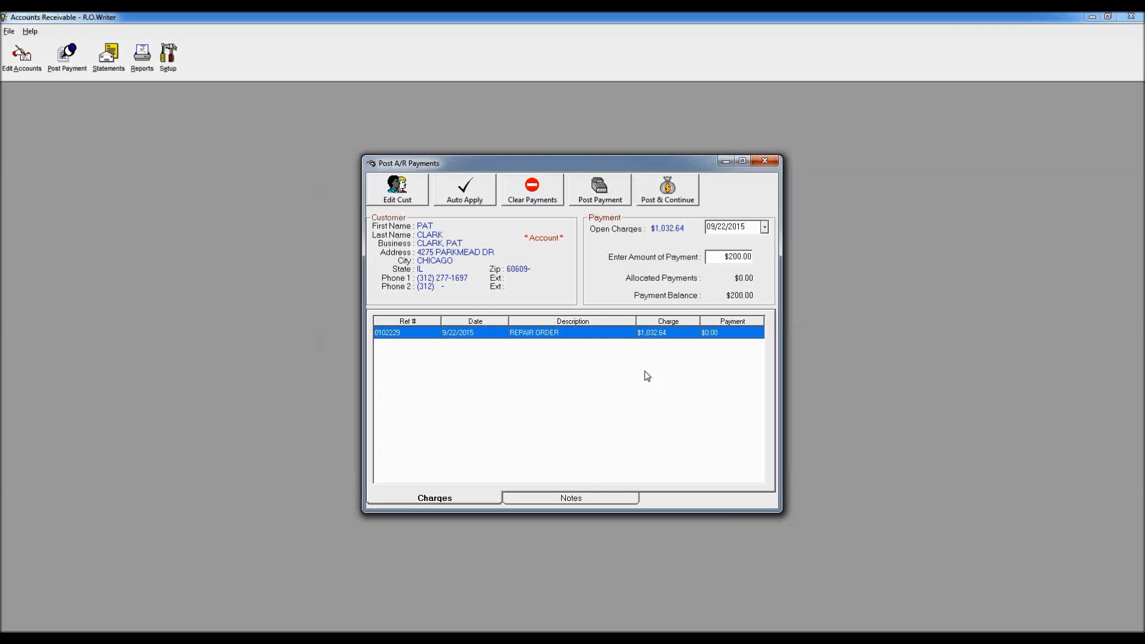
Step: Apply $200.00 to repair order 0102229, then clear the payments and auto-apply them again
{"action": "double_click", "coordinate": [477, 335]}
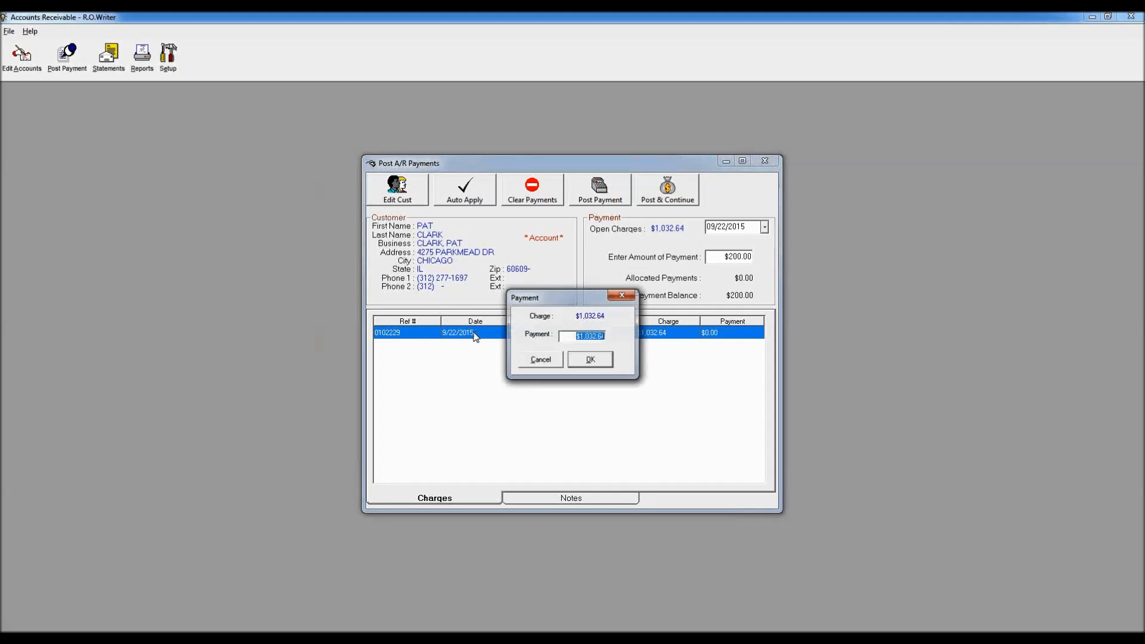
{"action": "type", "text": "20000"}
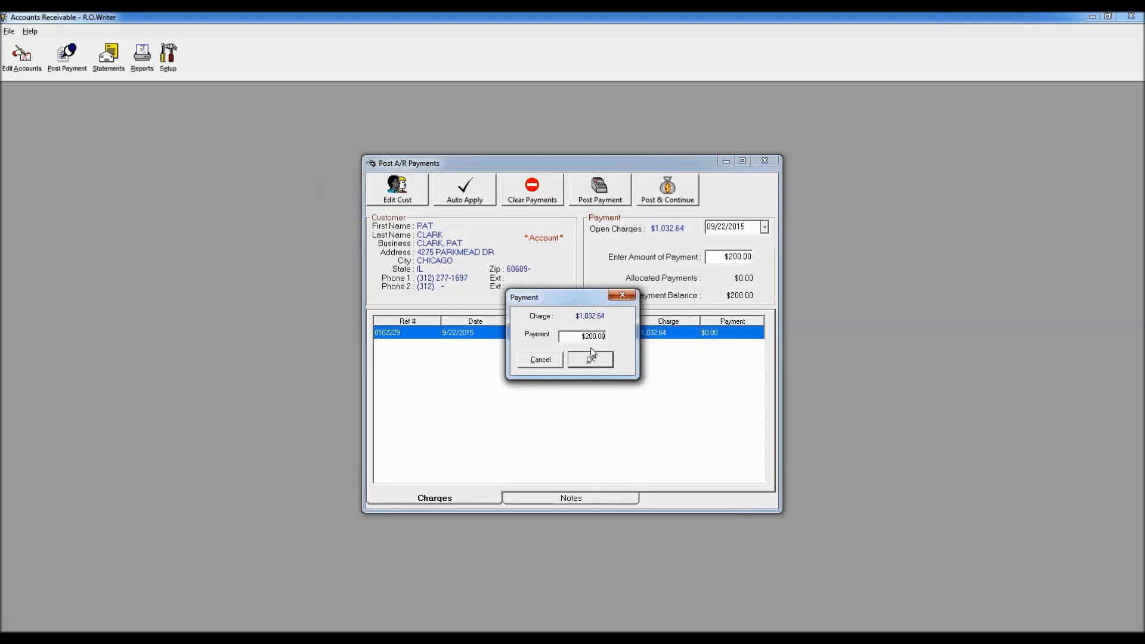
{"action": "left_click", "coordinate": [590, 360]}
{"action": "left_click", "coordinate": [521, 193]}
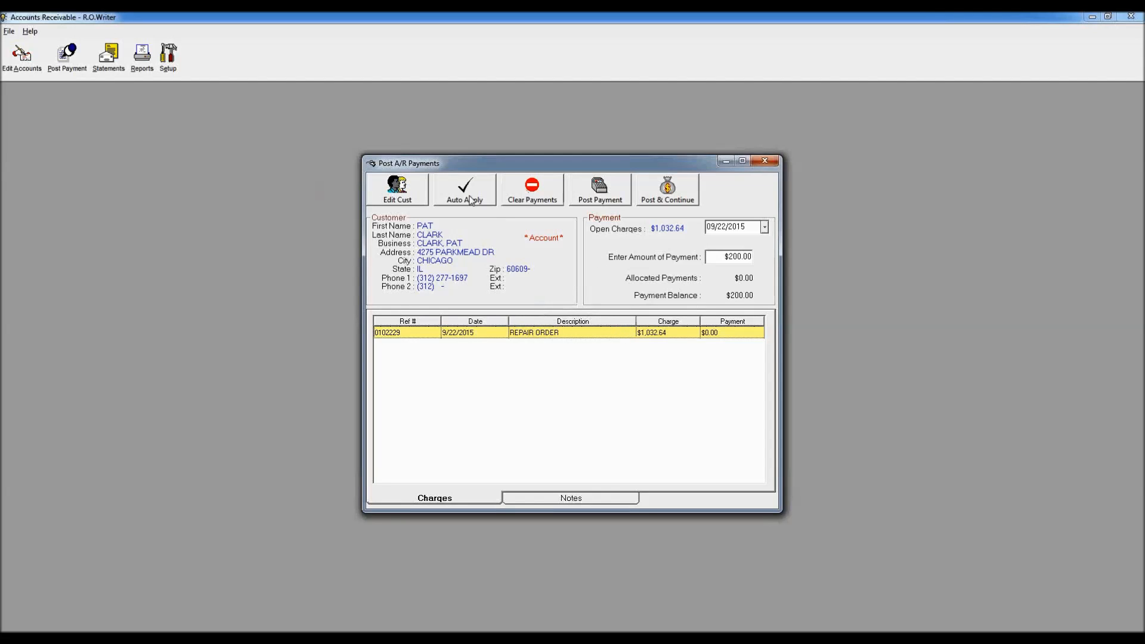
{"action": "left_click", "coordinate": [464, 196]}
Step: Post the $200.00 payment as check number 1234 with its authorization, and save it
{"action": "left_click", "coordinate": [592, 190]}
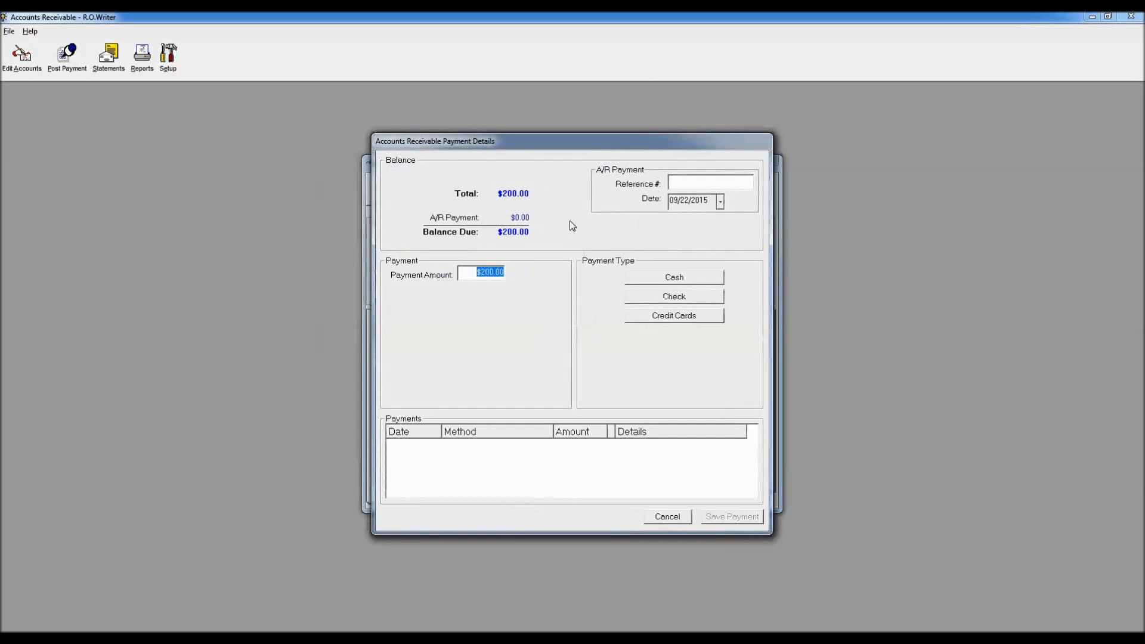
{"action": "left_click", "coordinate": [686, 299]}
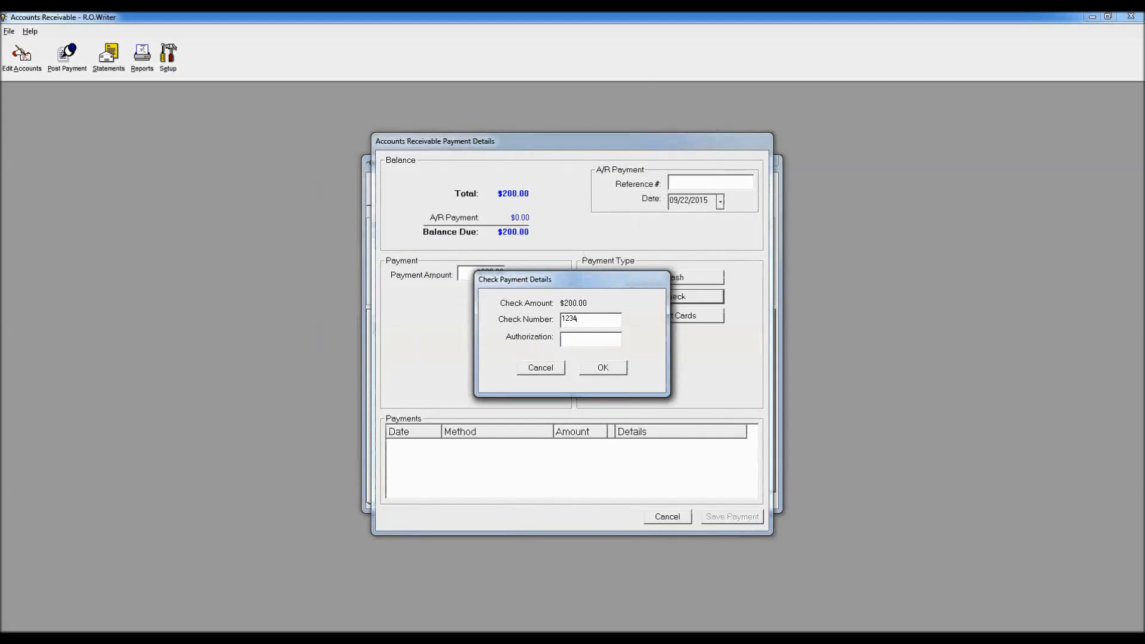
{"action": "type", "text": "fdrew"}
{"action": "left_click", "coordinate": [617, 375]}
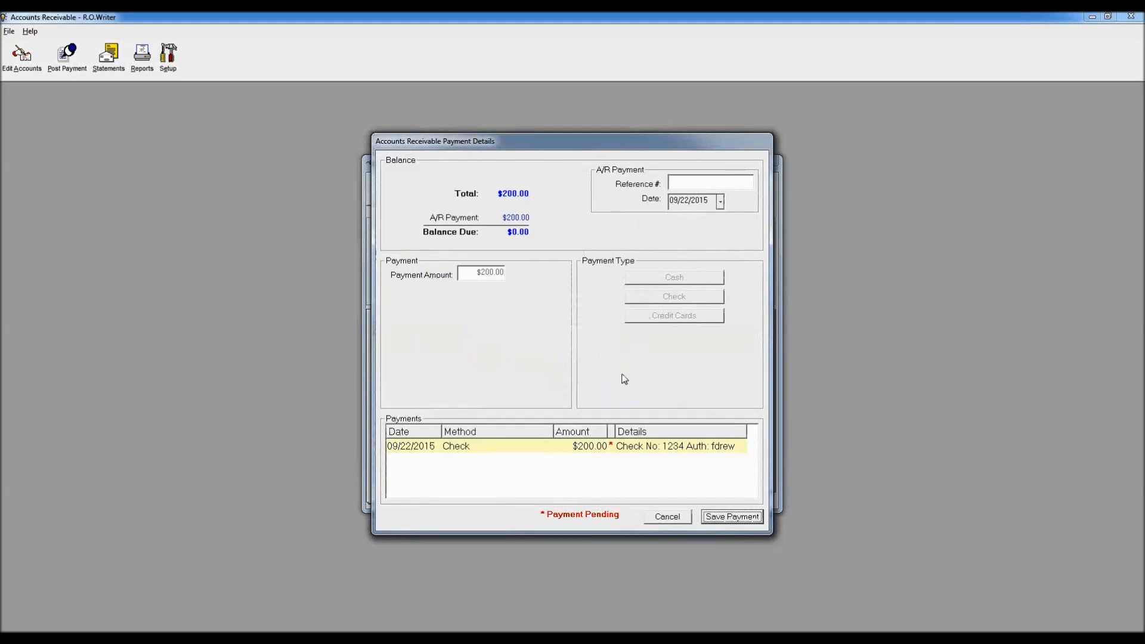
{"action": "left_click", "coordinate": [737, 519]}
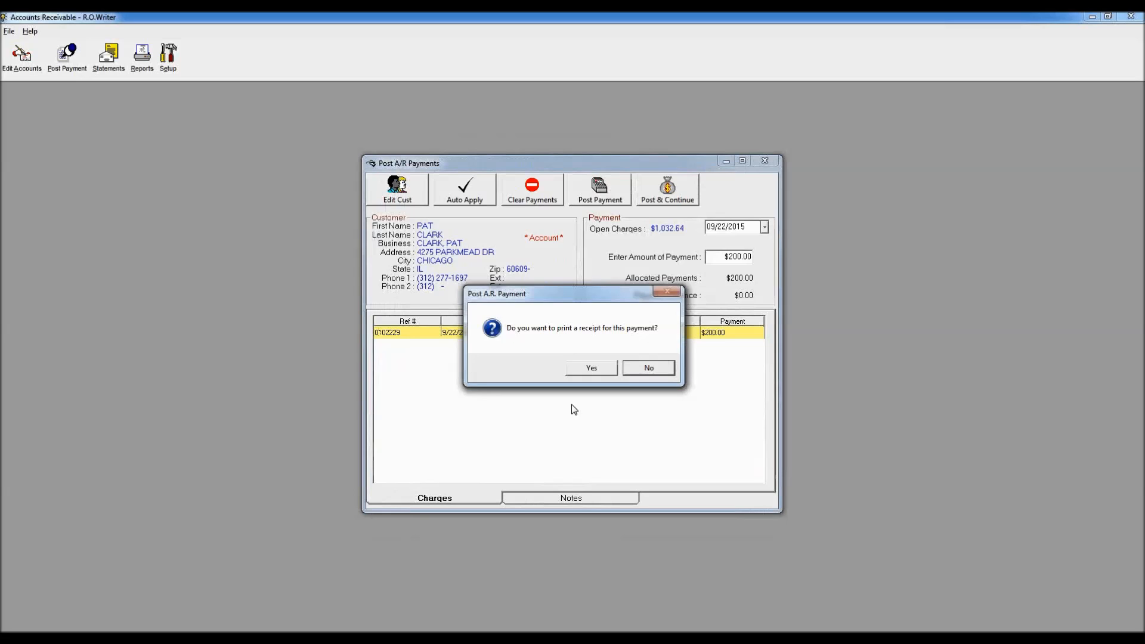
Step: Print the $200.00 check receipt to screen, then close the receipt preview
{"action": "left_click", "coordinate": [591, 370]}
{"action": "left_click", "coordinate": [626, 388]}
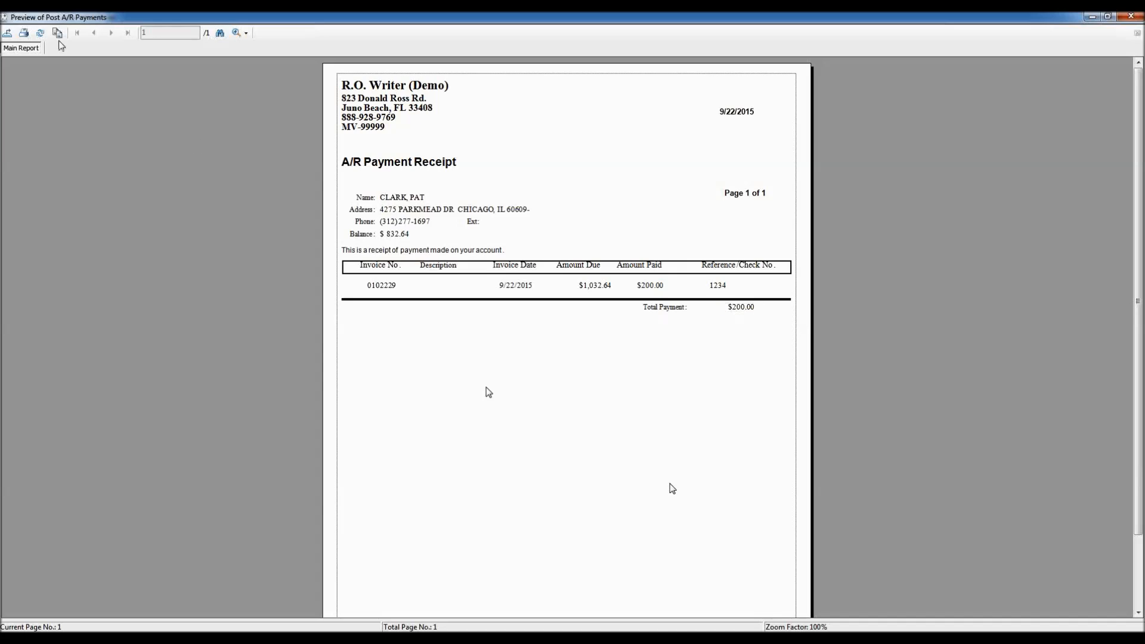
{"action": "double_click", "coordinate": [6, 19]}
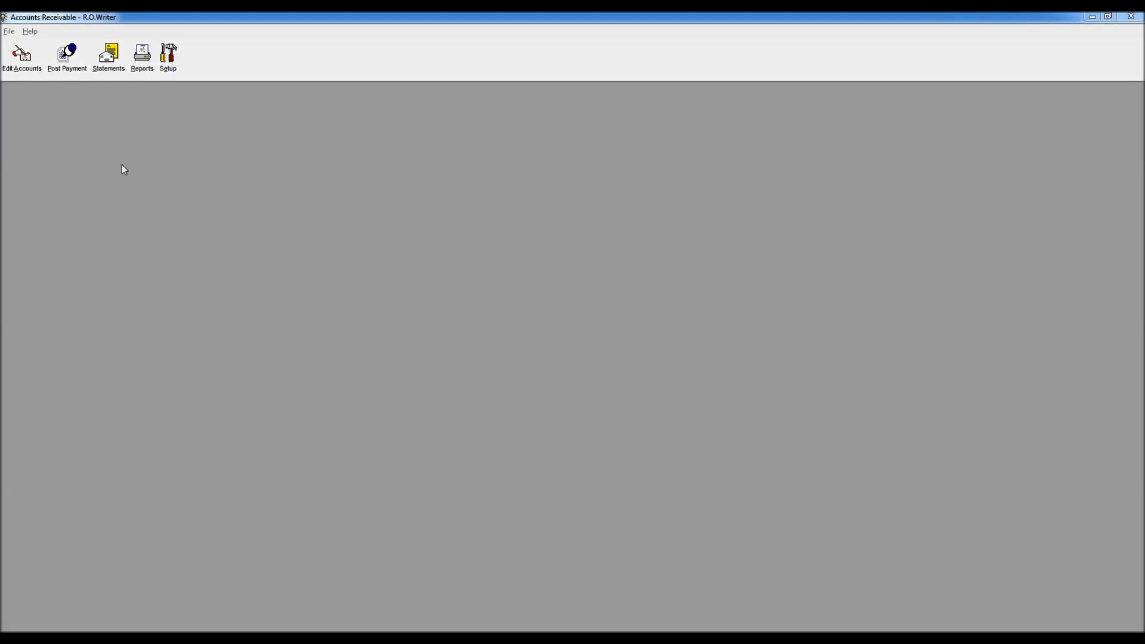
Step: Reopen the customer's payment window to confirm open charges of $832.64, then close it
{"action": "left_click", "coordinate": [65, 57]}
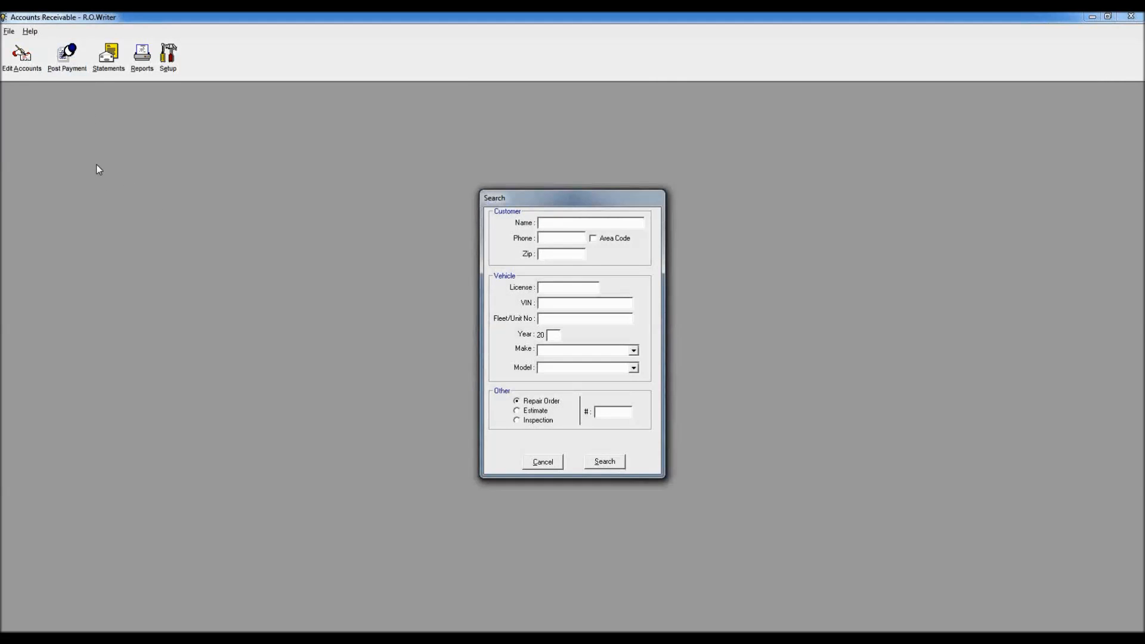
{"action": "type", "text": "CLARK"}
{"action": "key", "text": "Return"}
{"action": "key", "text": "Down"}
{"action": "key", "text": "Down"}
{"action": "key", "text": "Down"}
{"action": "key", "text": "Return"}
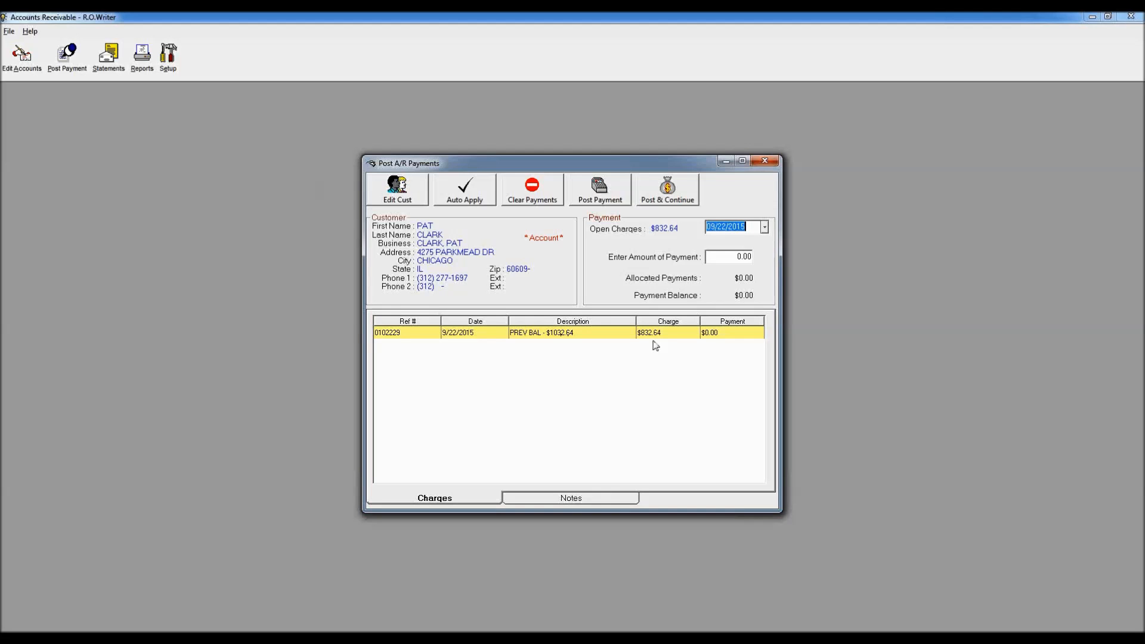
{"action": "left_click", "coordinate": [766, 162]}
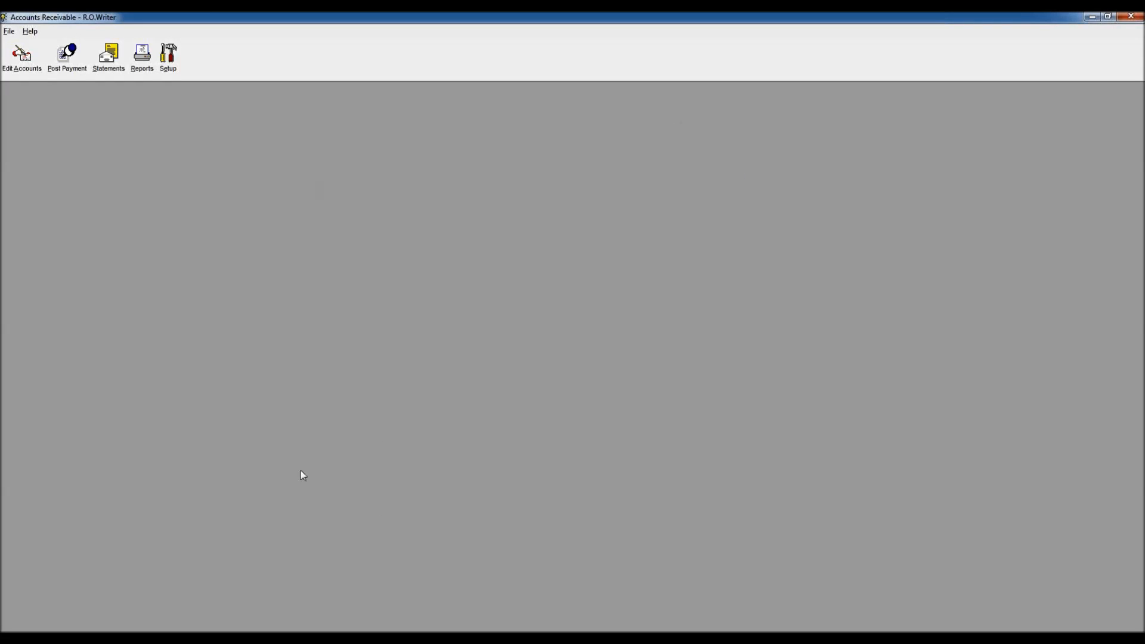
Step: Cancel the Edit Customer dialog and close the customer's open repair order
{"action": "left_click", "coordinate": [247, 624]}
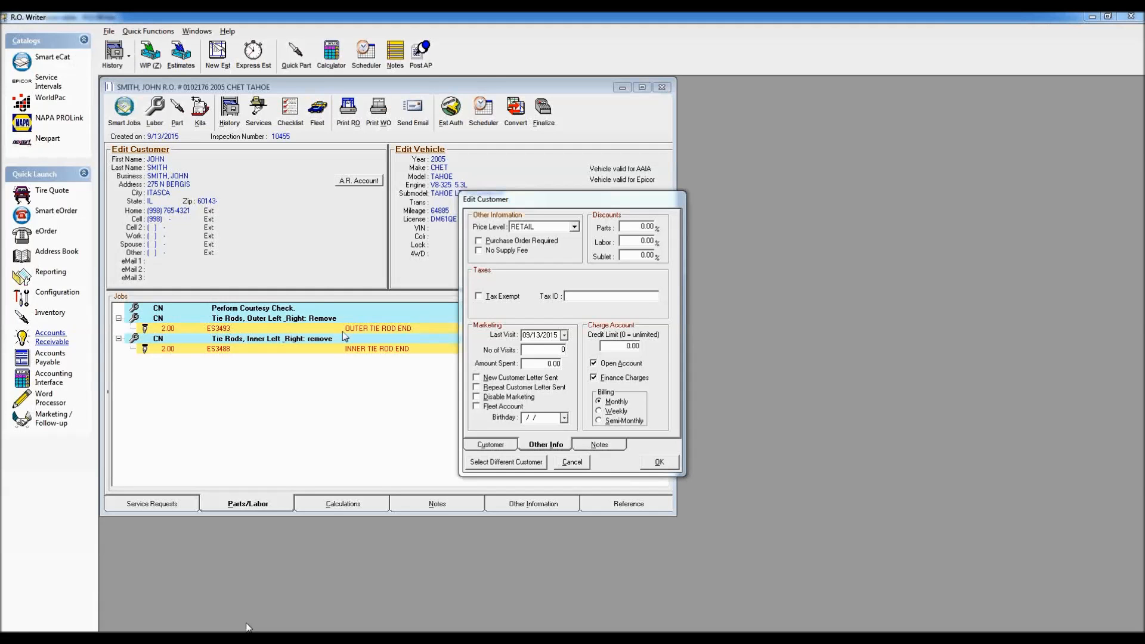
{"action": "left_click", "coordinate": [574, 462]}
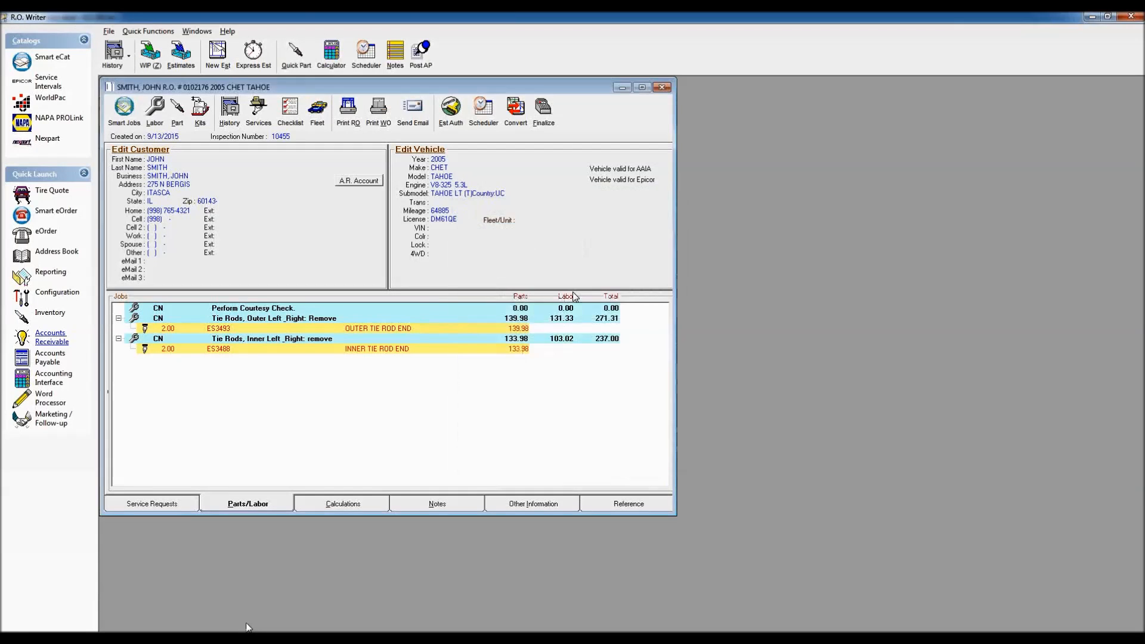
{"action": "left_click", "coordinate": [662, 87]}
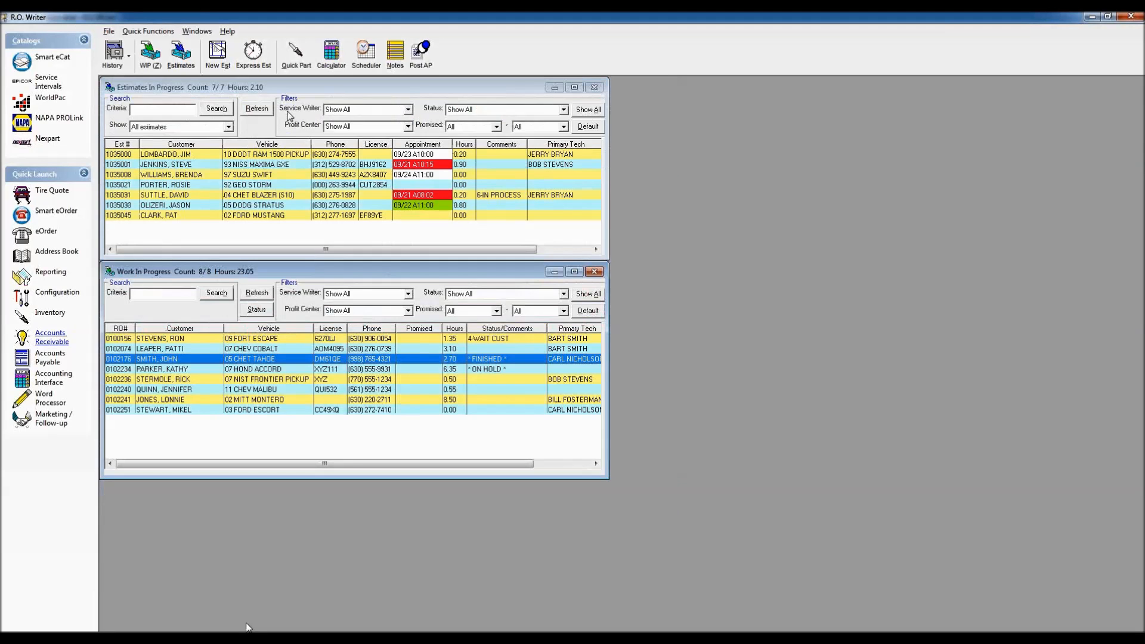
Step: Open the open-account customer's vehicle history and review their unpaid A/R balance notice
{"action": "left_click", "coordinate": [112, 54]}
{"action": "type", "text": "CLARK"}
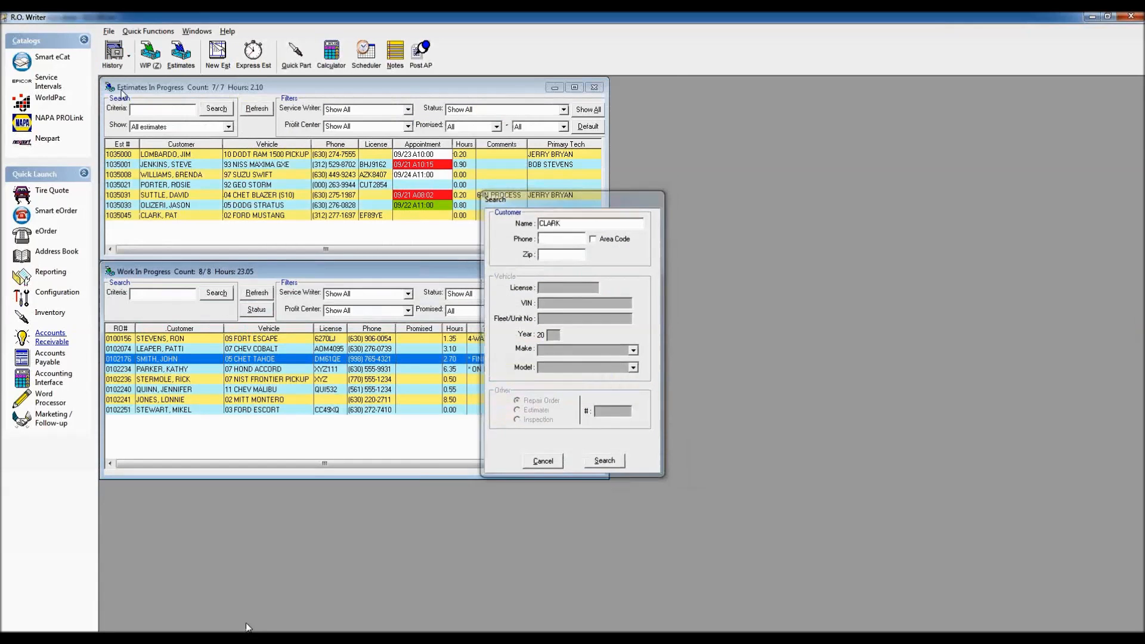
{"action": "key", "text": "Return"}
{"action": "key", "text": "Down"}
{"action": "key", "text": "Down"}
{"action": "key", "text": "Down"}
{"action": "key", "text": "Return"}
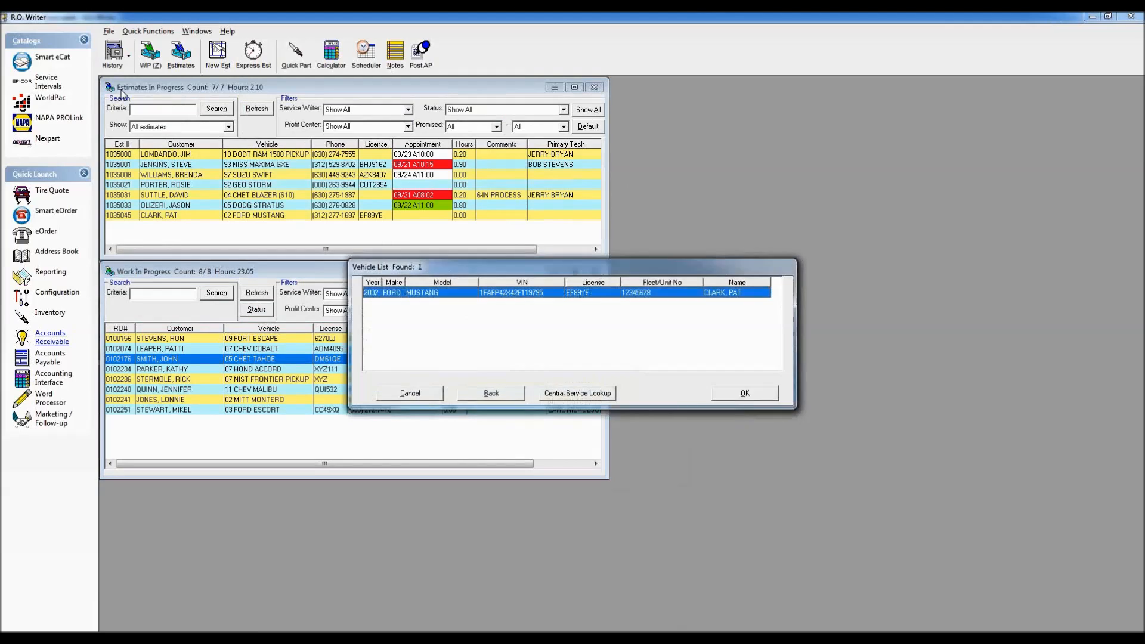
{"action": "key", "text": "Return"}
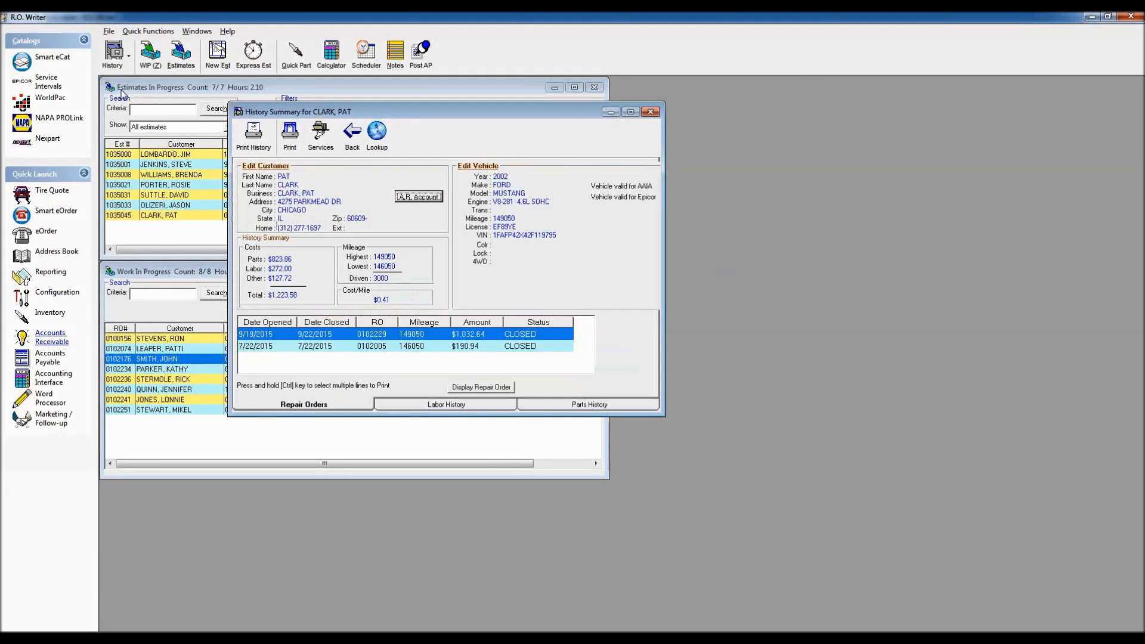
{"action": "left_click", "coordinate": [419, 197]}
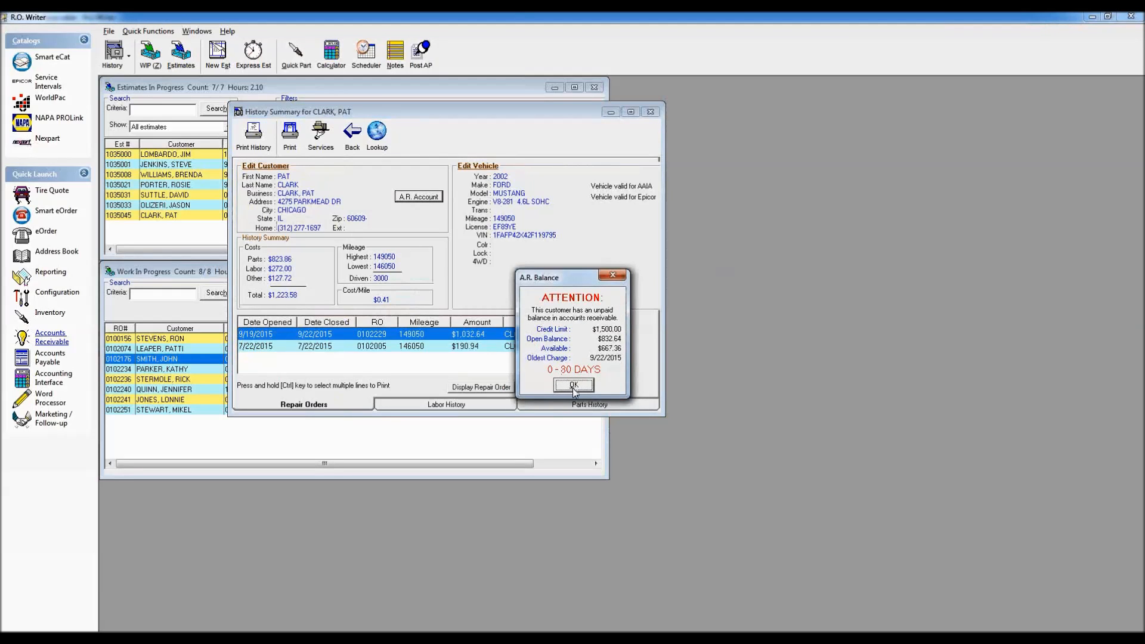
{"action": "left_click", "coordinate": [573, 387]}
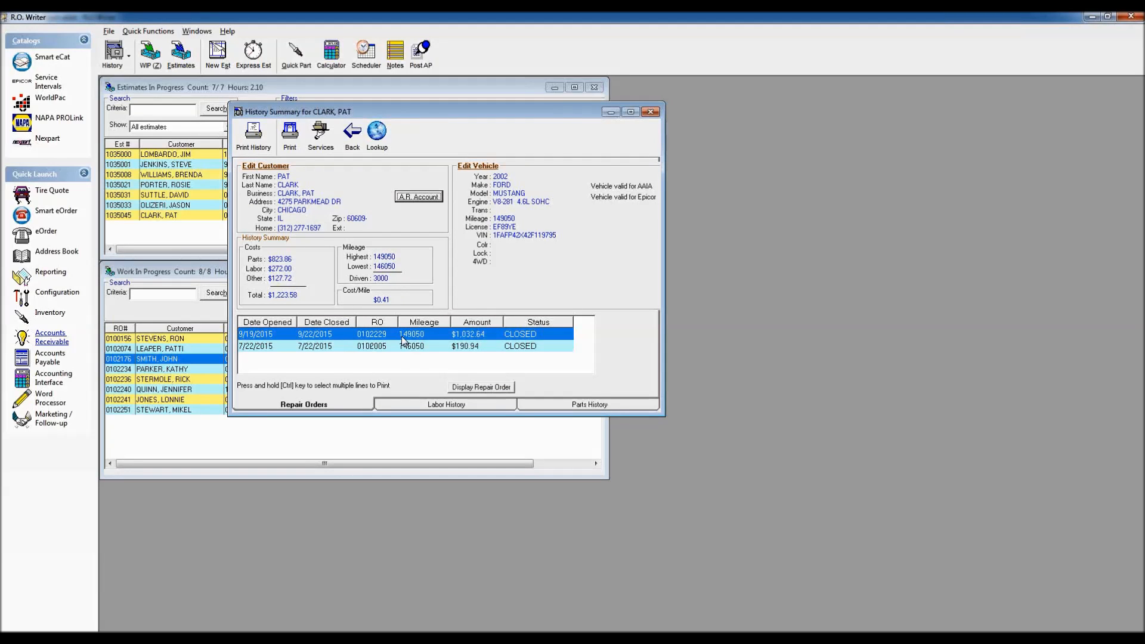
Step: Review A/R payments on repair order 0102229, then close the payments, history and summary windows
{"action": "left_click", "coordinate": [478, 387]}
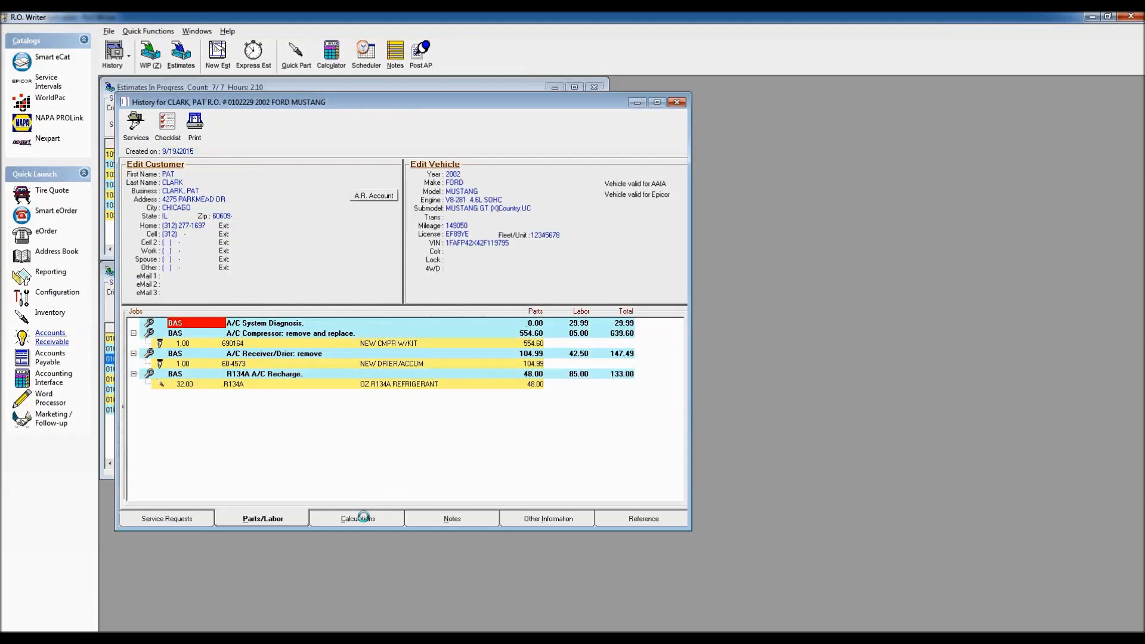
{"action": "left_click", "coordinate": [361, 514]}
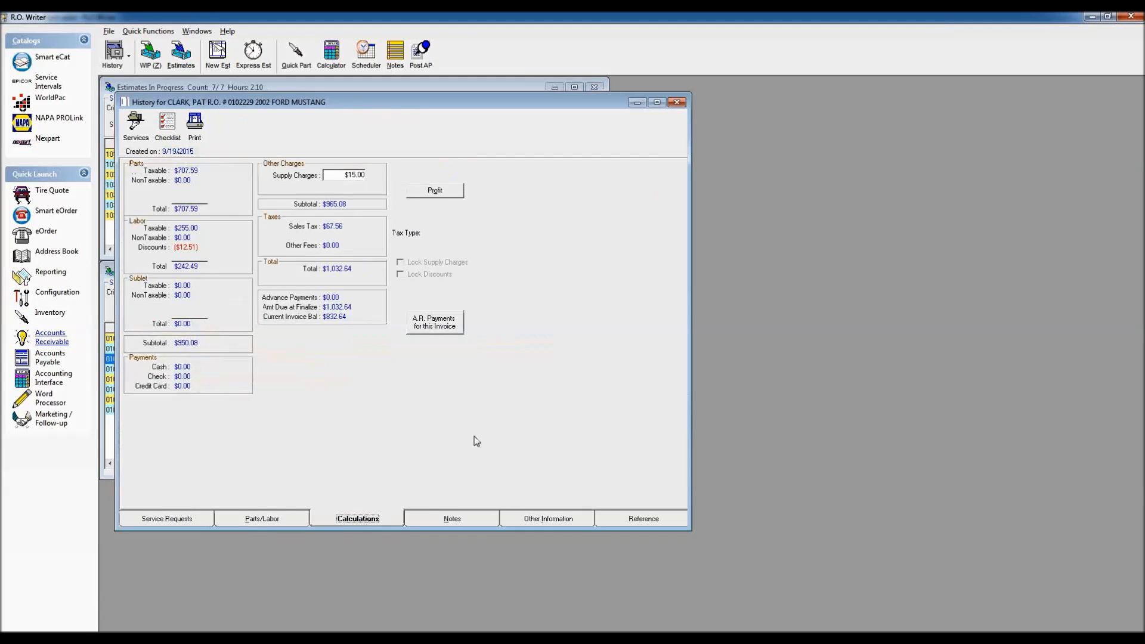
{"action": "left_click", "coordinate": [437, 326]}
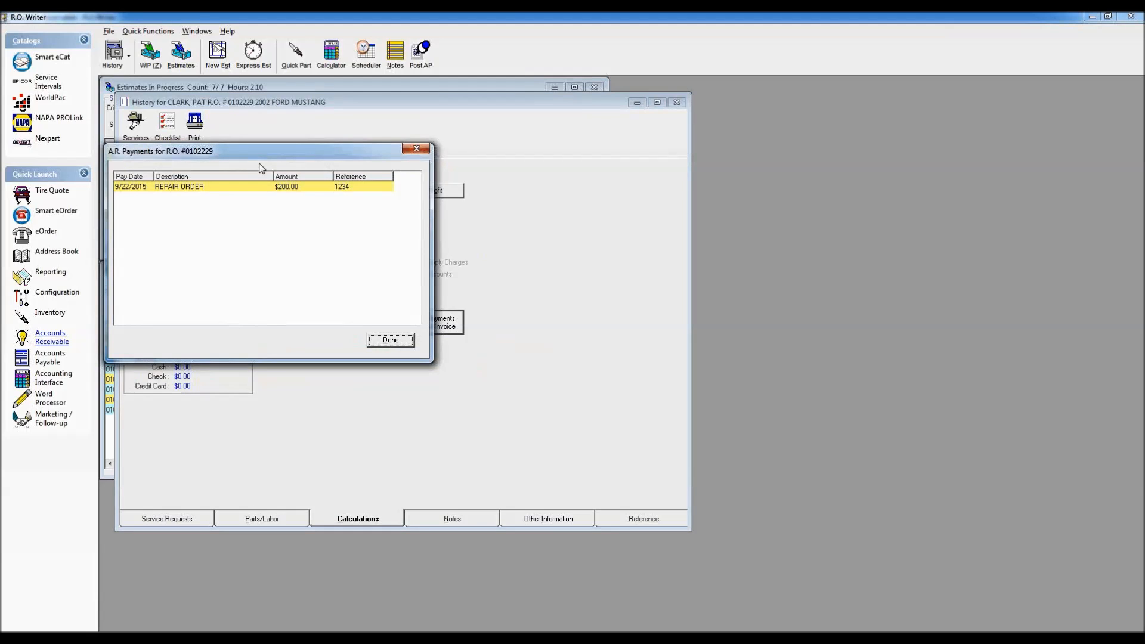
{"action": "left_click_drag", "start_coordinate": [242, 161], "coordinate": [674, 118]}
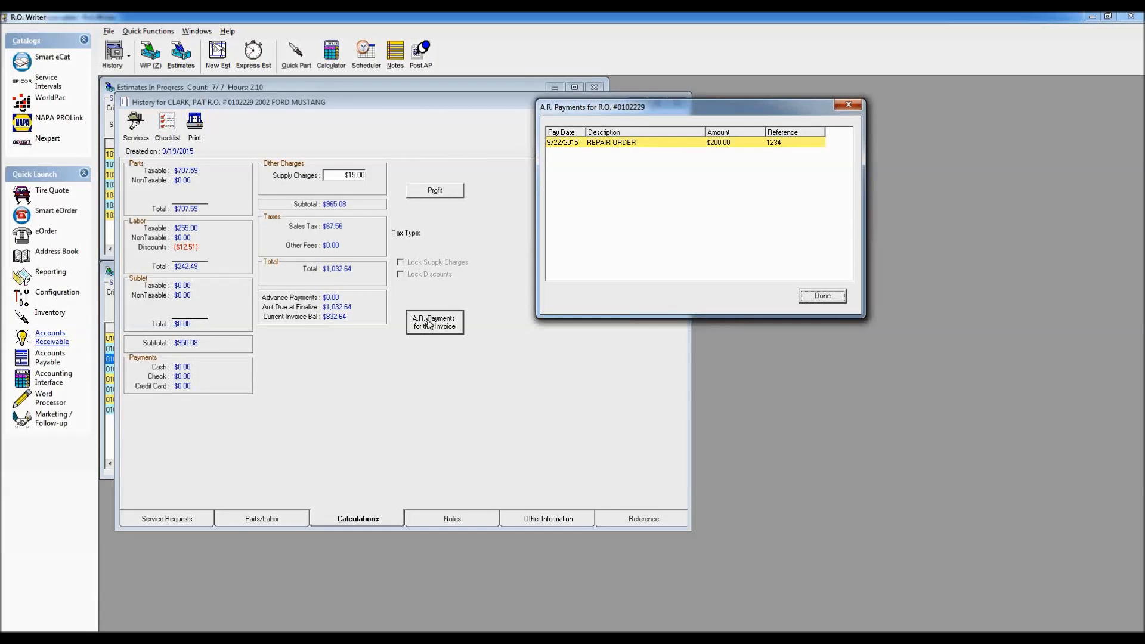
{"action": "left_click", "coordinate": [823, 296]}
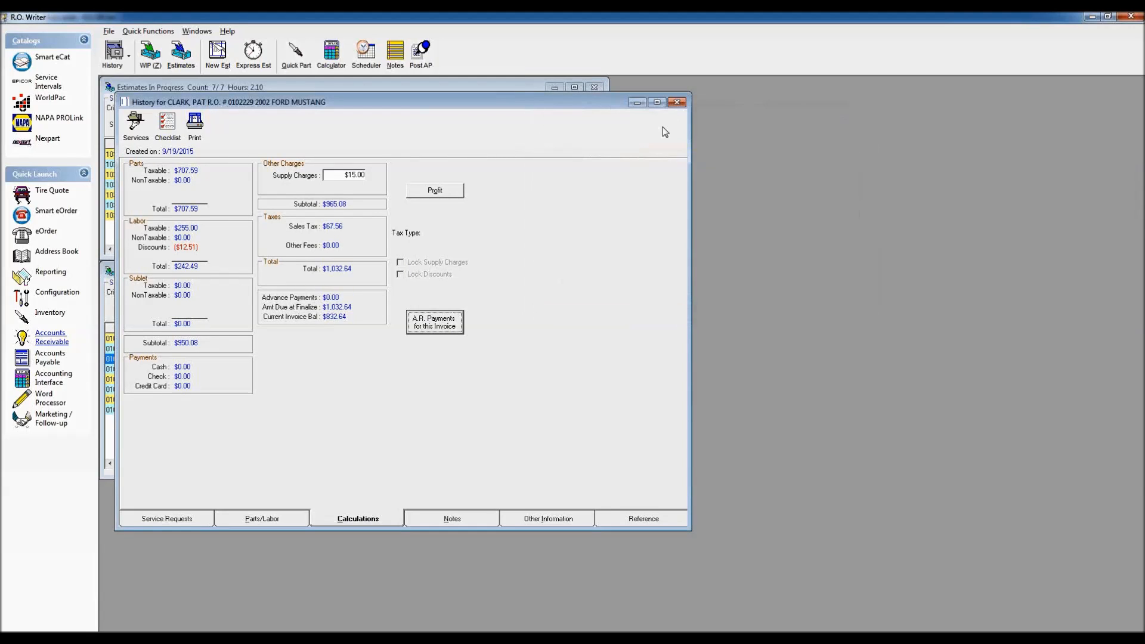
{"action": "left_click", "coordinate": [677, 102]}
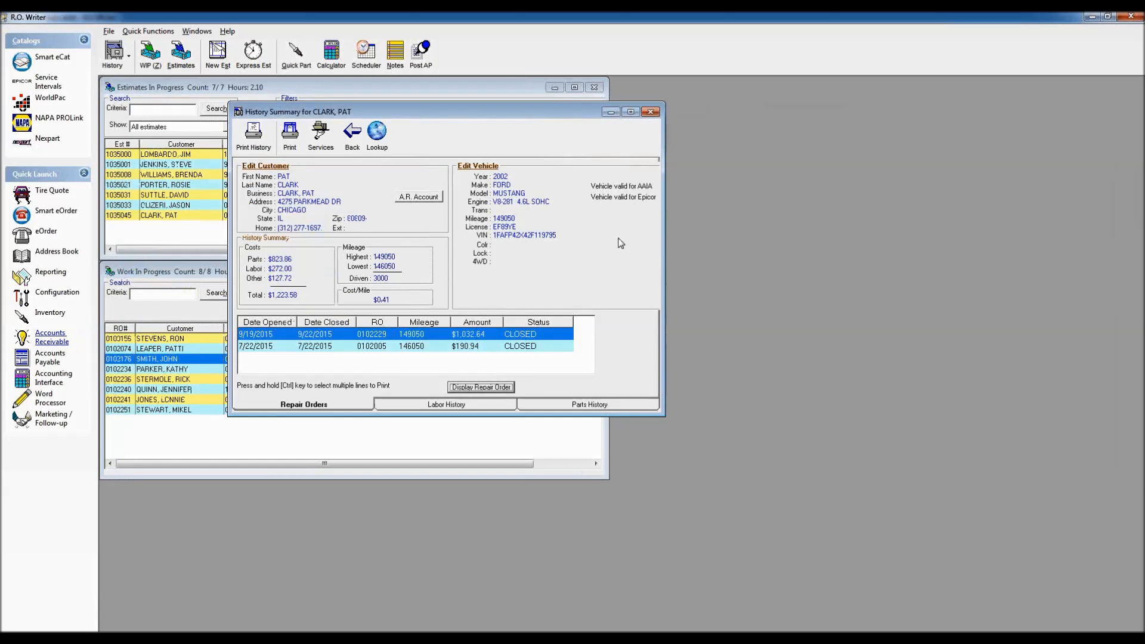
{"action": "left_click", "coordinate": [650, 113]}
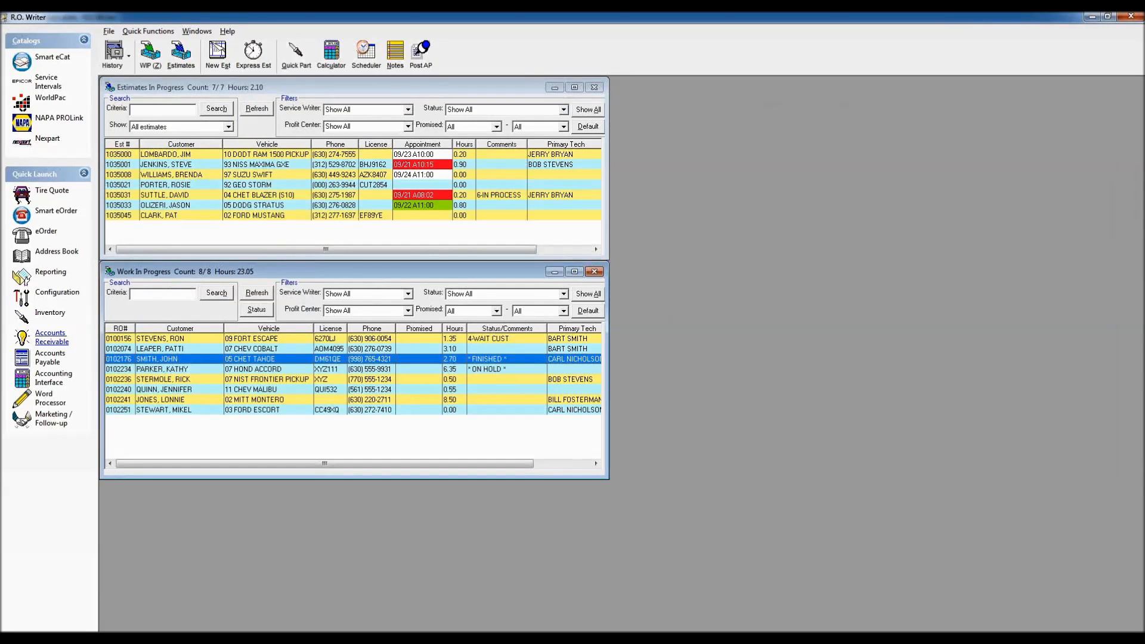
Step: Open Accounts Receivable and start posting a payment for the ARI fleet account
{"action": "left_click", "coordinate": [52, 337]}
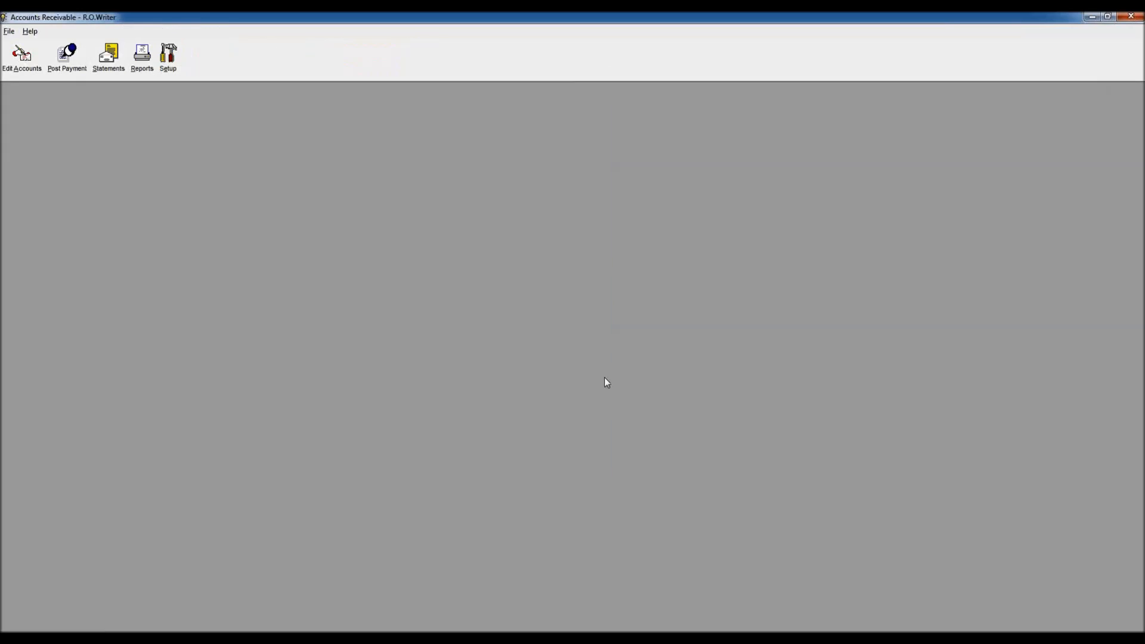
{"action": "left_click", "coordinate": [62, 66]}
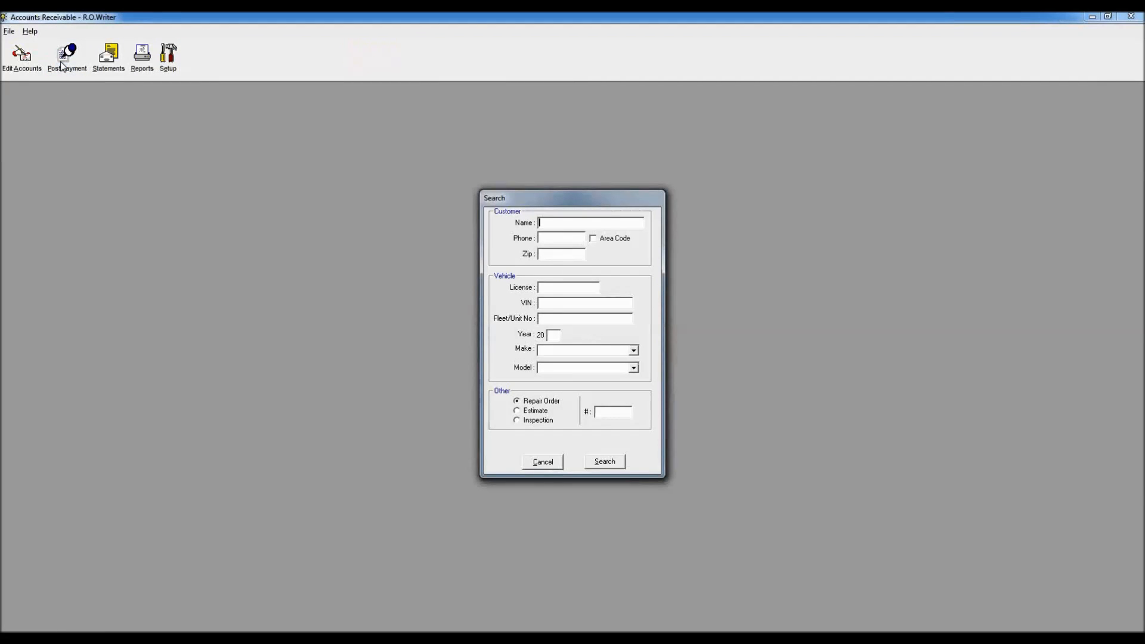
{"action": "type", "text": "ARI"}
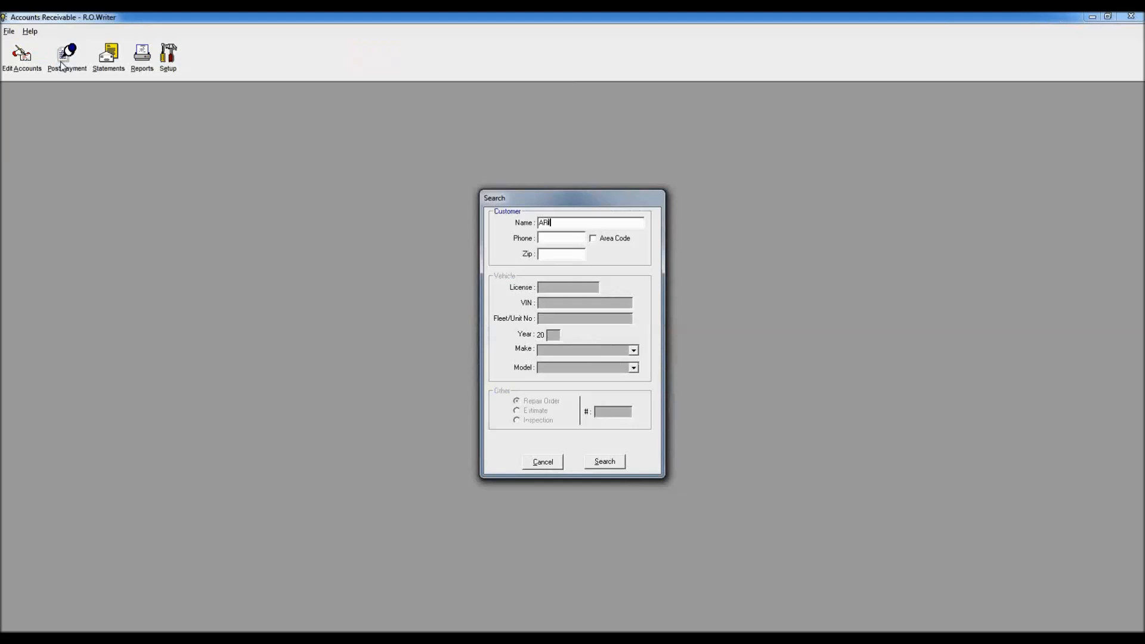
{"action": "key", "text": "Return"}
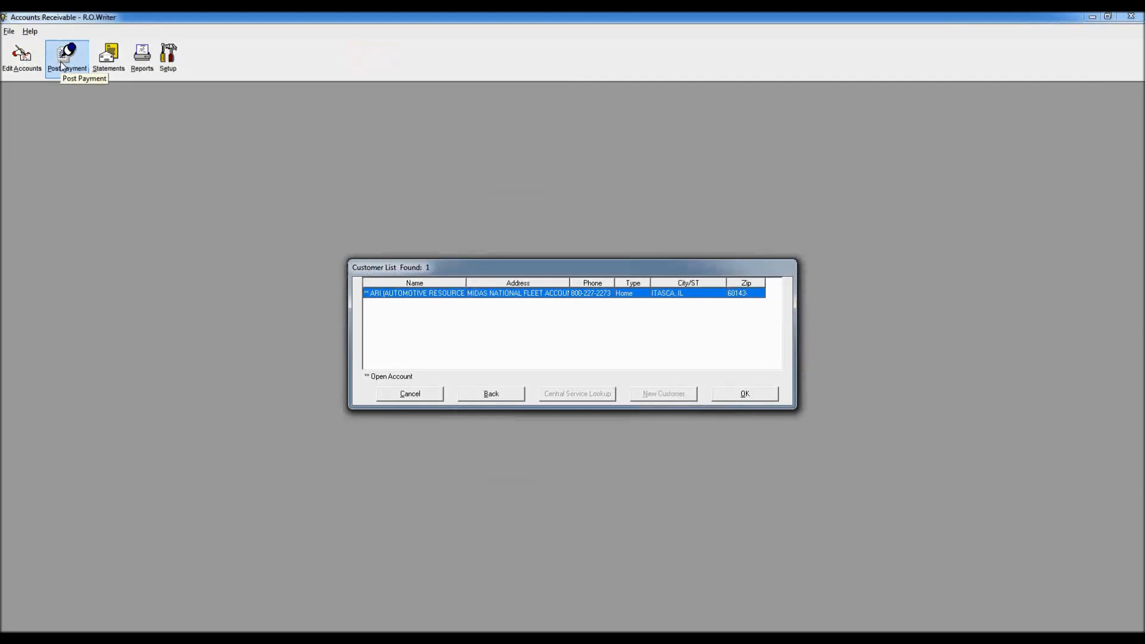
{"action": "key", "text": "Return"}
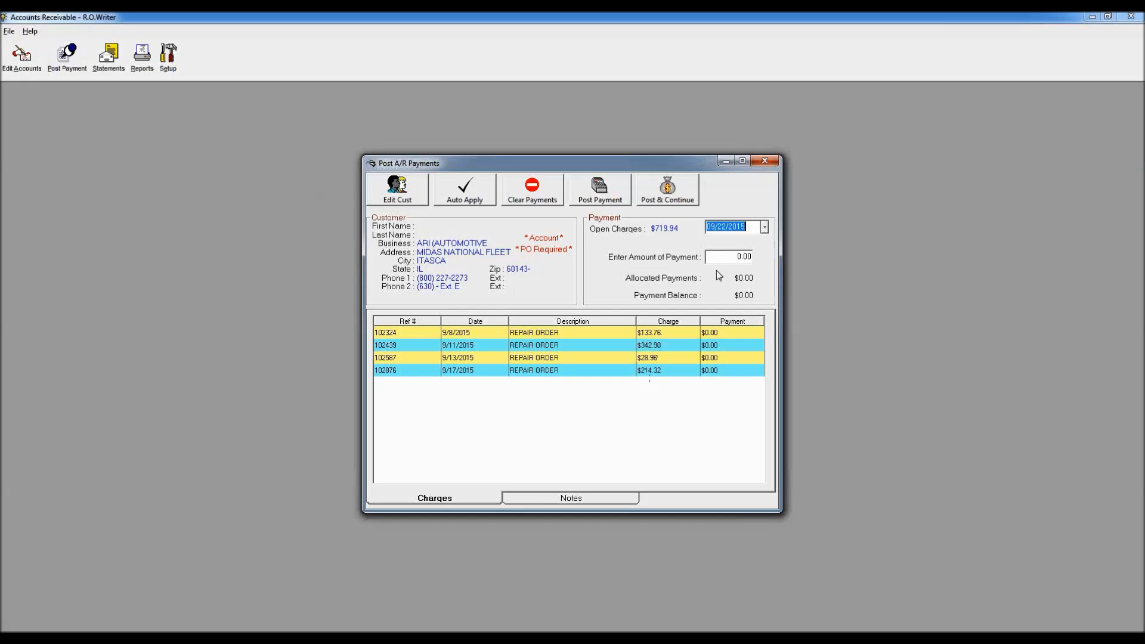
Step: Enter a payment amount, auto-apply it to the oldest charges, then clear the applied payments
{"action": "left_click", "coordinate": [733, 257]}
{"action": "type", "text": "600"}
{"action": "left_click", "coordinate": [464, 190]}
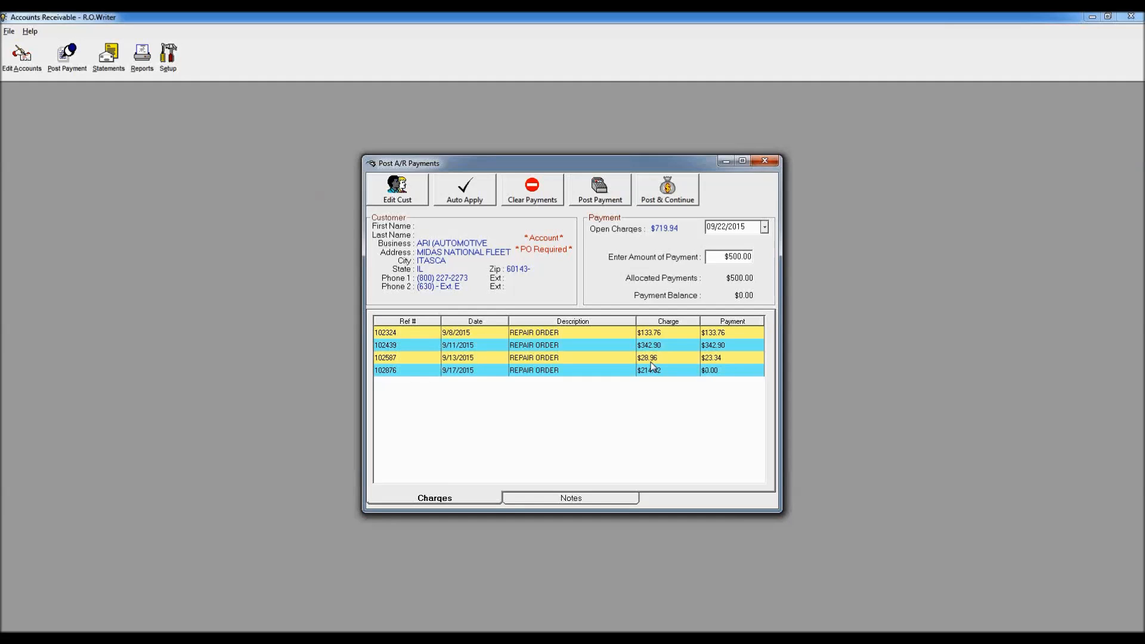
{"action": "left_click", "coordinate": [531, 191]}
Step: Replace the payment amount with 133.76
{"action": "left_click_drag", "start_coordinate": [724, 255], "coordinate": [803, 257]}
{"action": "key", "text": "BackSpace"}
{"action": "left_click_drag", "start_coordinate": [724, 257], "coordinate": [782, 257]}
{"action": "type", "text": "133.76"}
Step: Post a $133.76 check payment against the $133.76 charge, without printing a receipt
{"action": "double_click", "coordinate": [550, 334]}
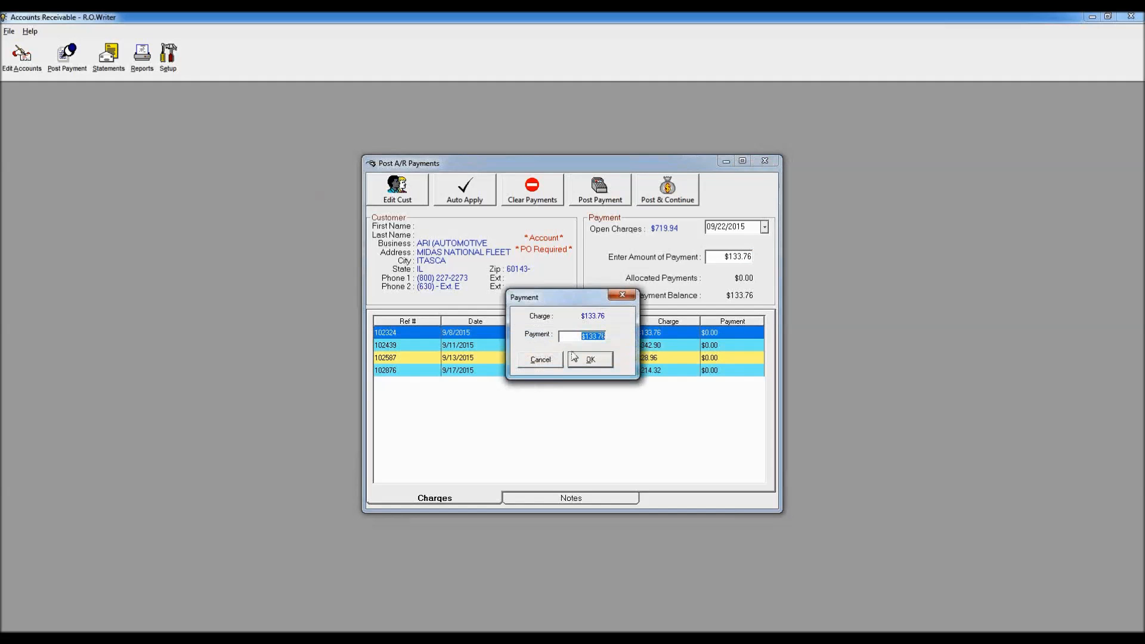
{"action": "left_click", "coordinate": [594, 363]}
{"action": "left_click", "coordinate": [665, 192]}
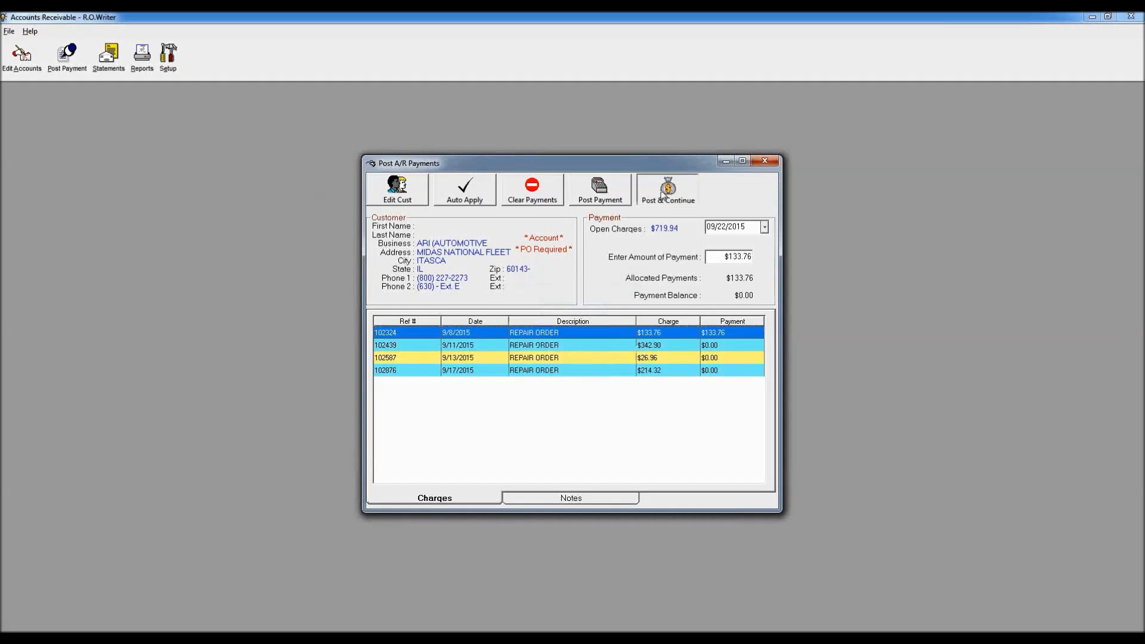
{"action": "left_click", "coordinate": [704, 296]}
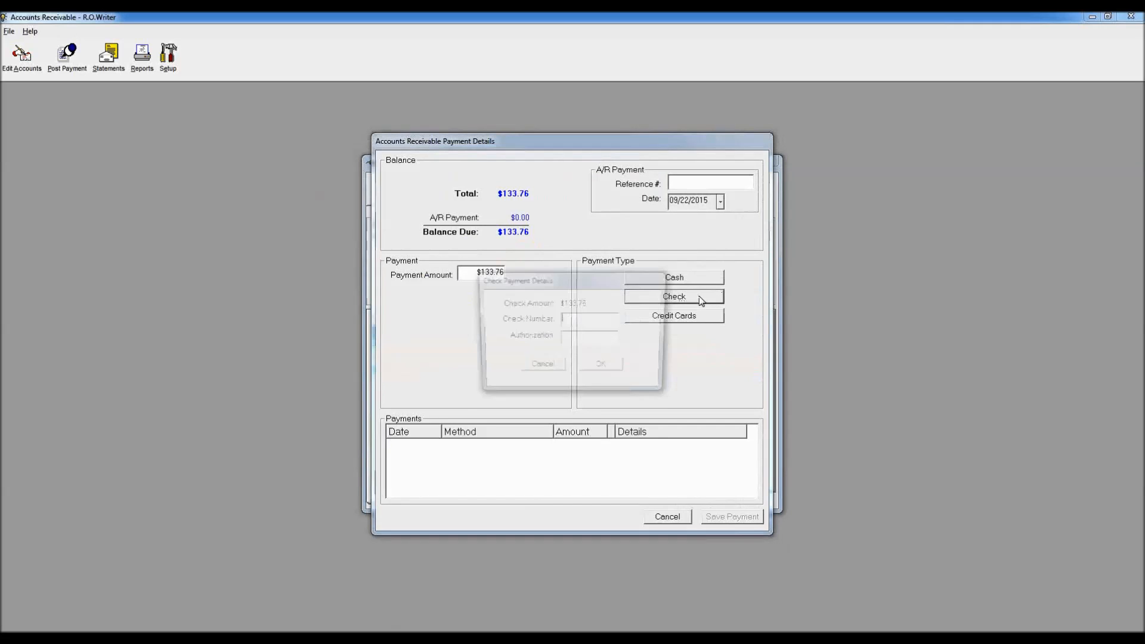
{"action": "left_click", "coordinate": [601, 368]}
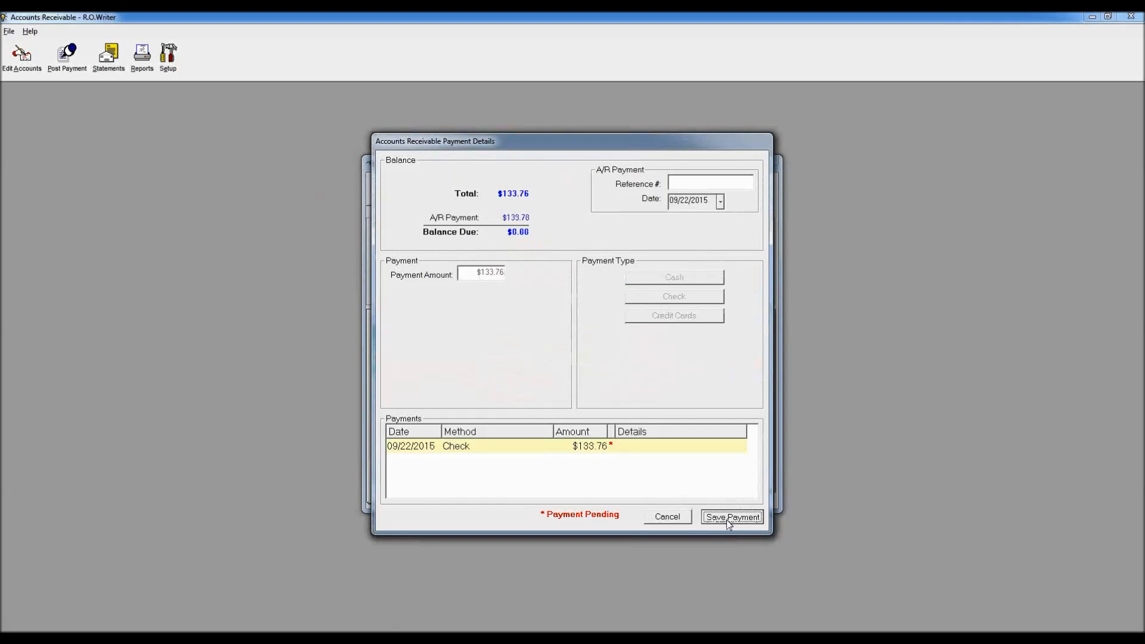
{"action": "left_click", "coordinate": [727, 519]}
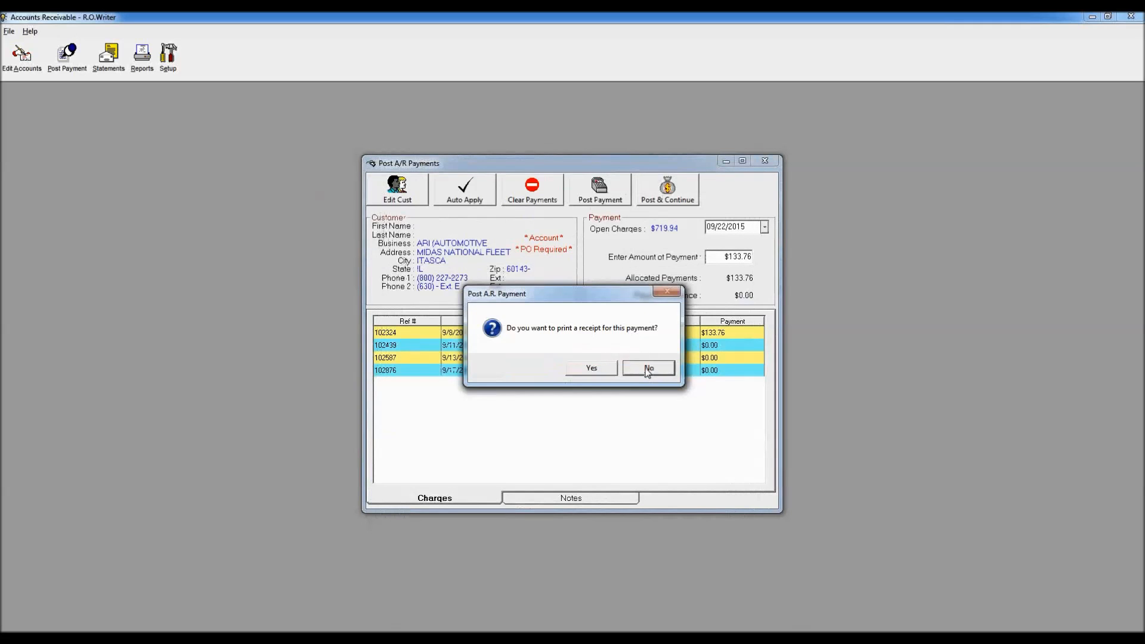
{"action": "left_click", "coordinate": [649, 368]}
Step: Post a $342.90 check payment on the 9/11/2015 charge, skip the receipt, and close posting
{"action": "left_click", "coordinate": [584, 334]}
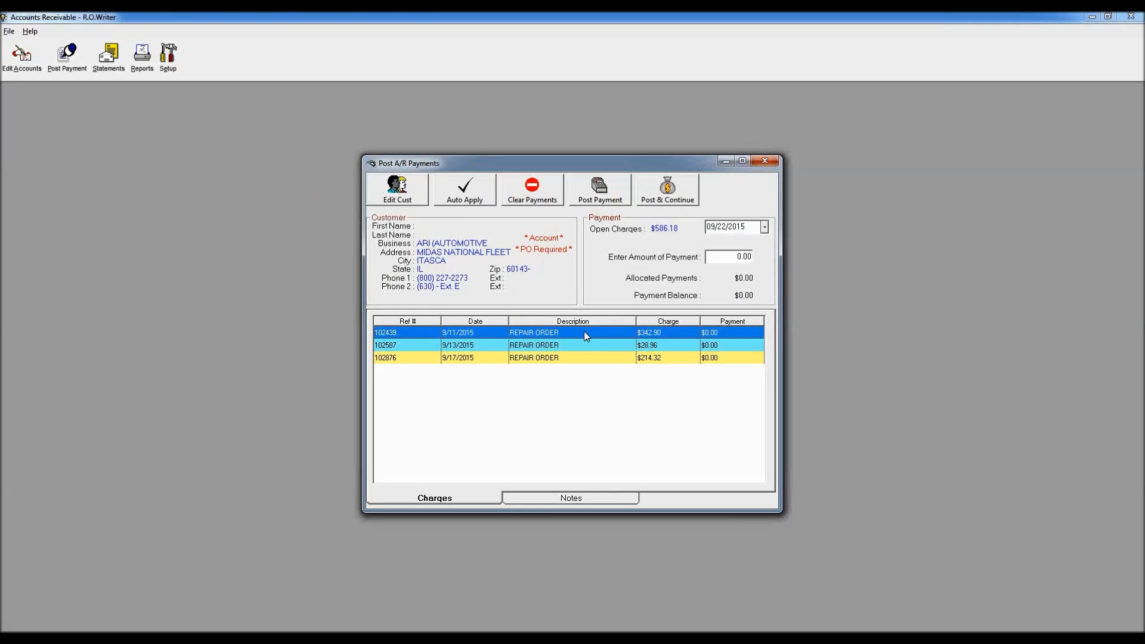
{"action": "double_click", "coordinate": [583, 333]}
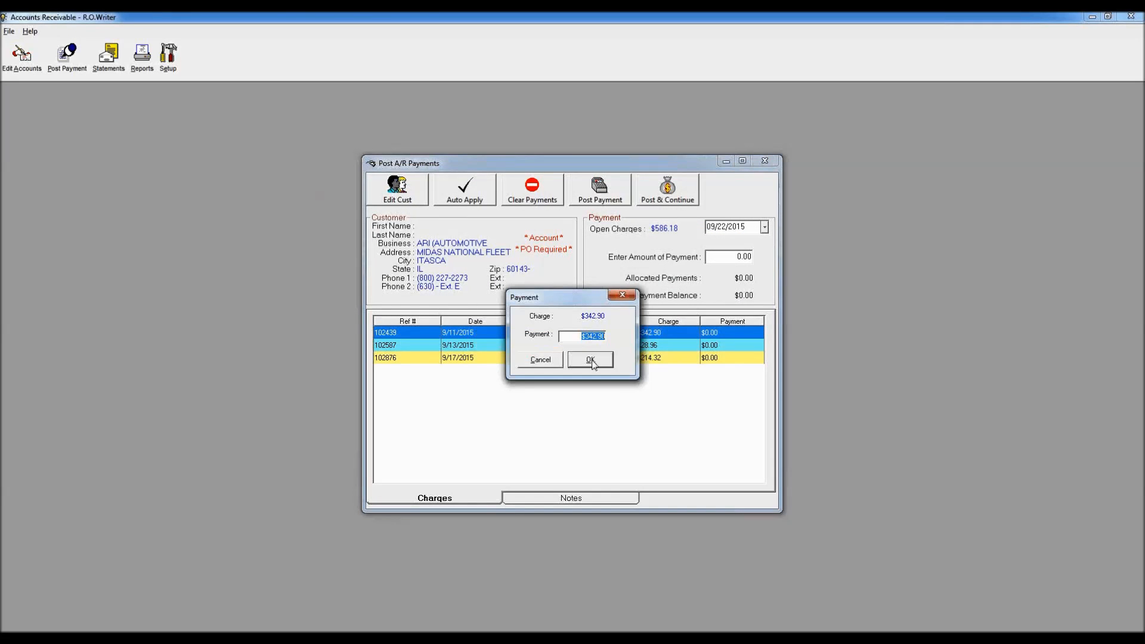
{"action": "left_click", "coordinate": [591, 361]}
{"action": "type", "text": "3.49"}
{"action": "key", "text": "BackSpace"}
{"action": "type", "text": "290"}
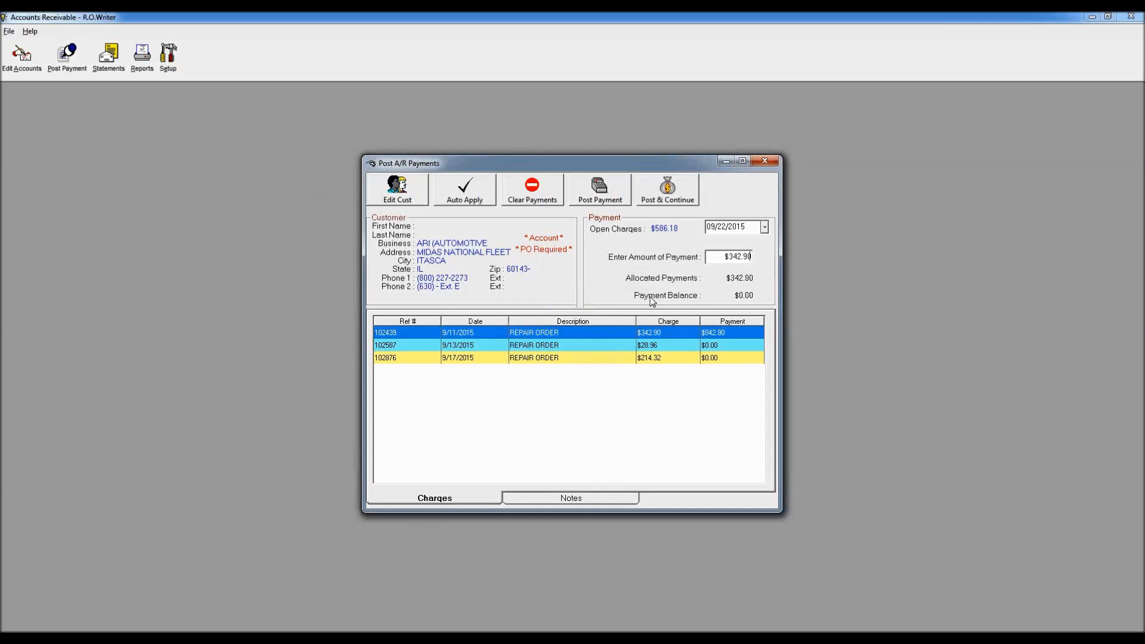
{"action": "left_click", "coordinate": [669, 198]}
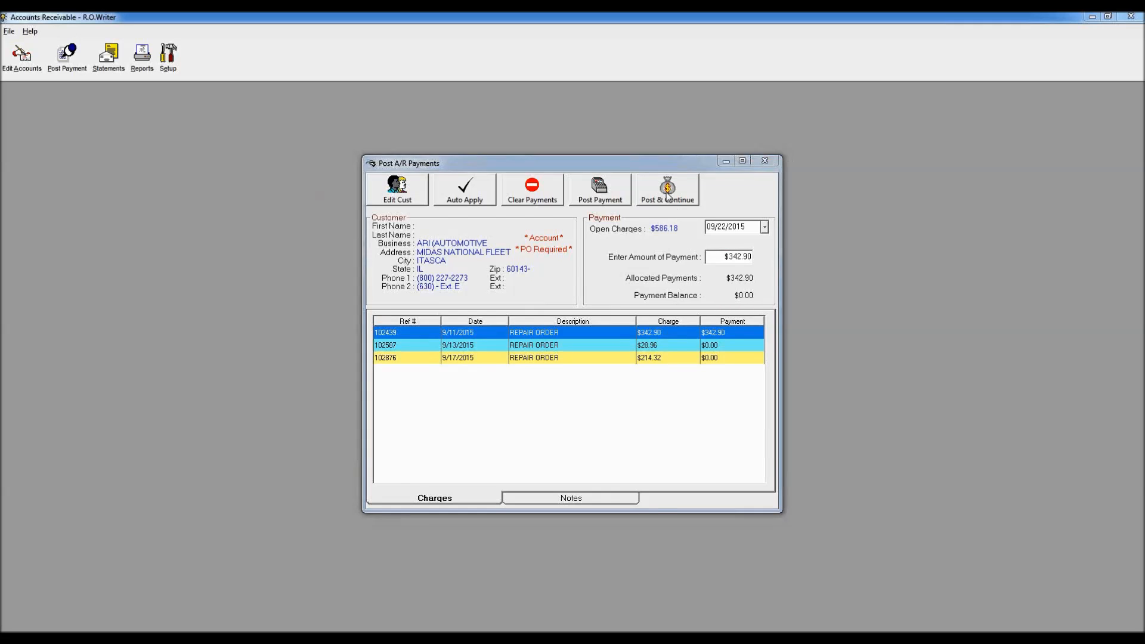
{"action": "left_click", "coordinate": [693, 303]}
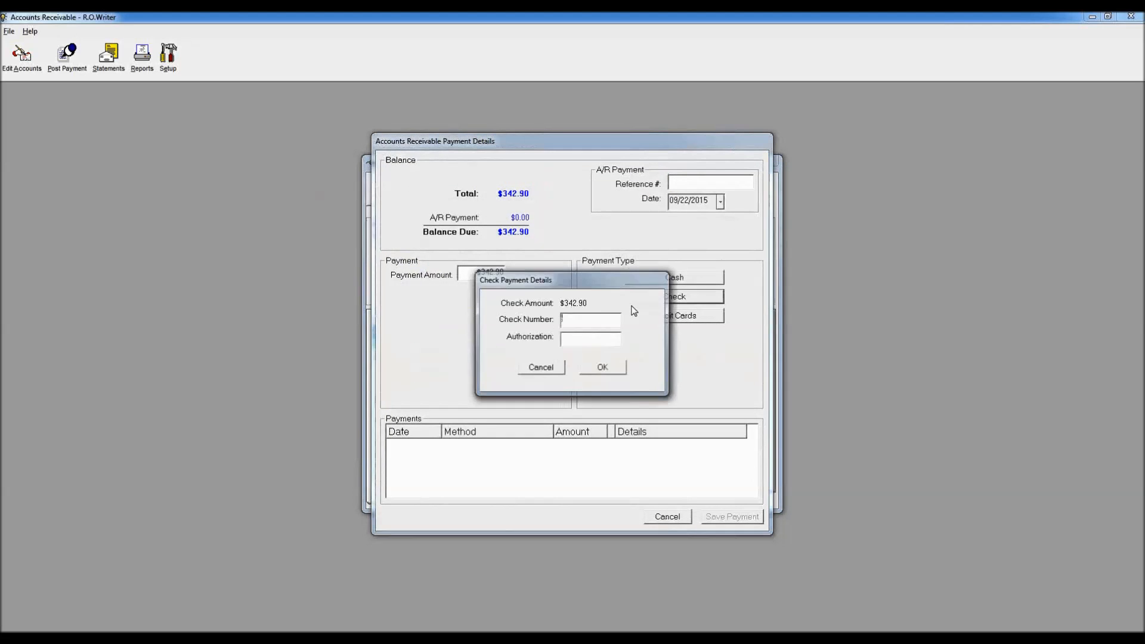
{"action": "left_click", "coordinate": [604, 369]}
{"action": "left_click", "coordinate": [733, 517]}
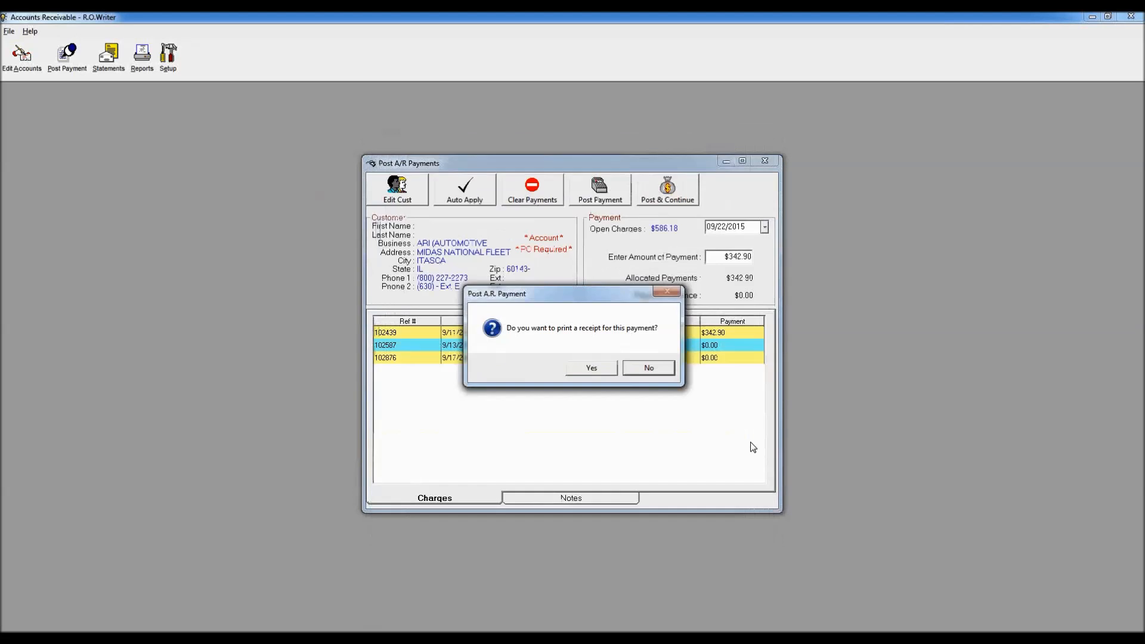
{"action": "left_click", "coordinate": [649, 367]}
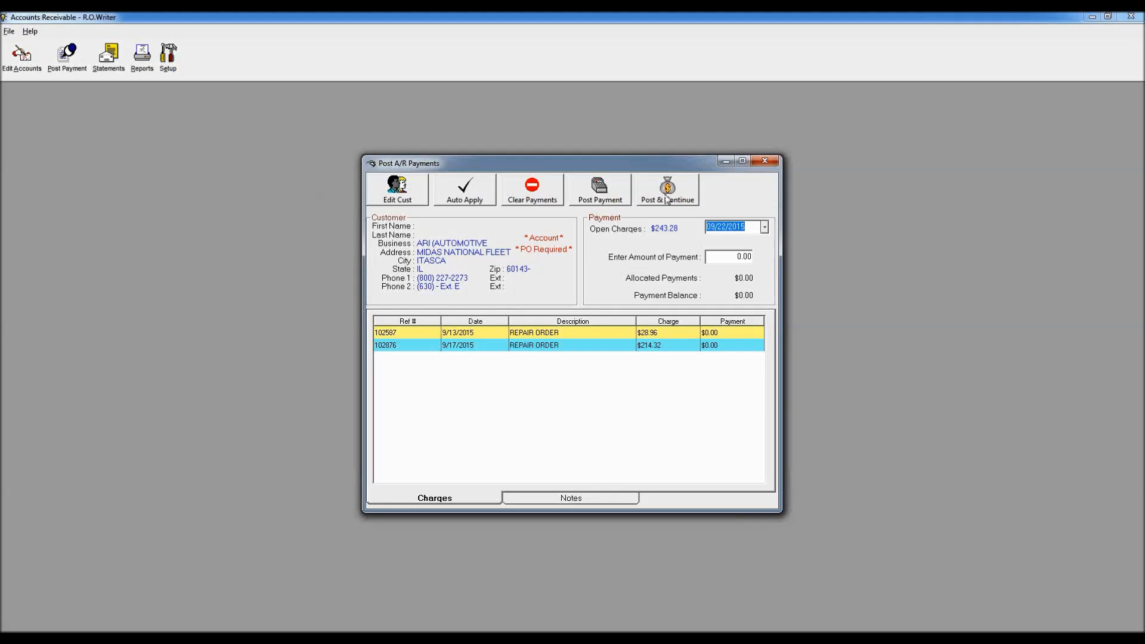
{"action": "left_click", "coordinate": [766, 162]}
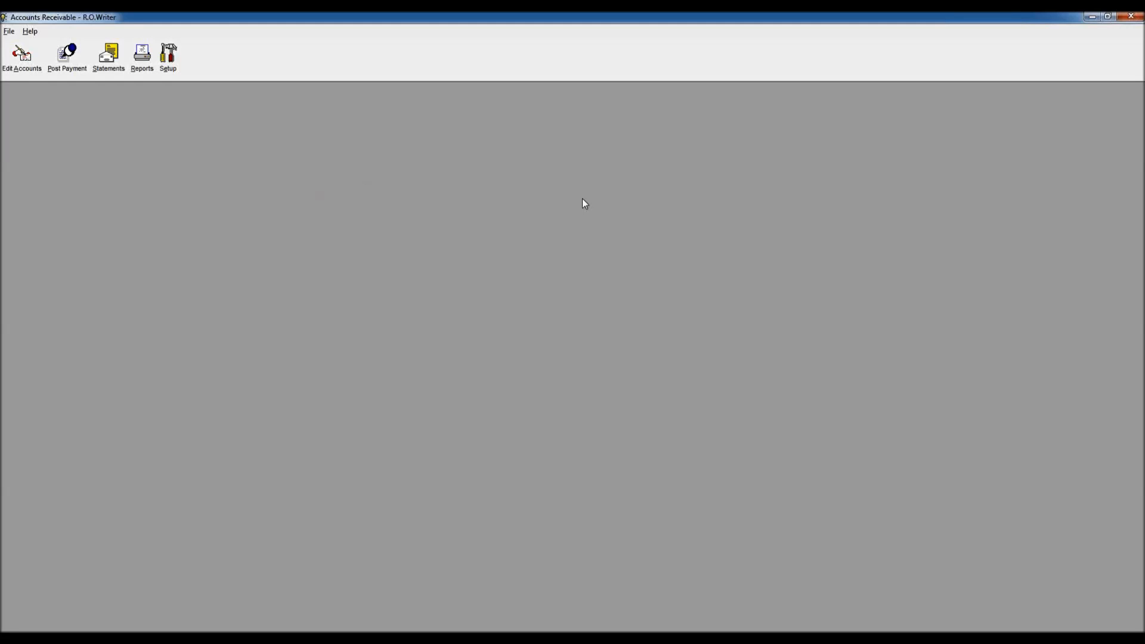
Step: Search Edit Accounts by the customer's surname and open the Chicago customer's A/R account details
{"action": "left_click", "coordinate": [24, 60]}
{"action": "key", "text": "Return"}
{"action": "type", "text": "CLARK"}
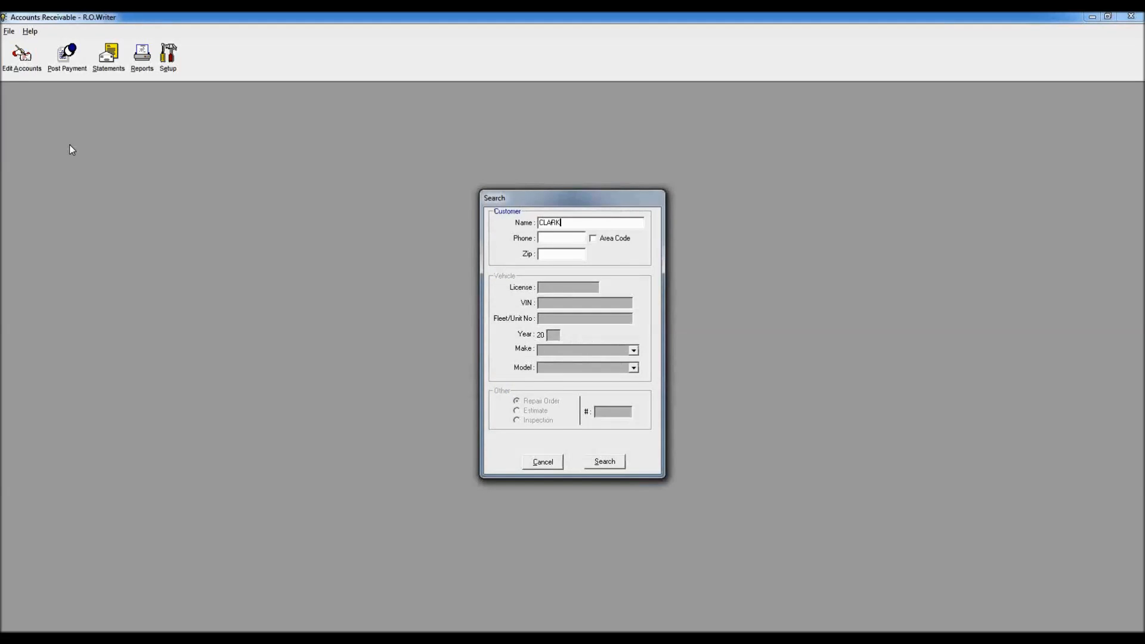
{"action": "key", "text": "Return"}
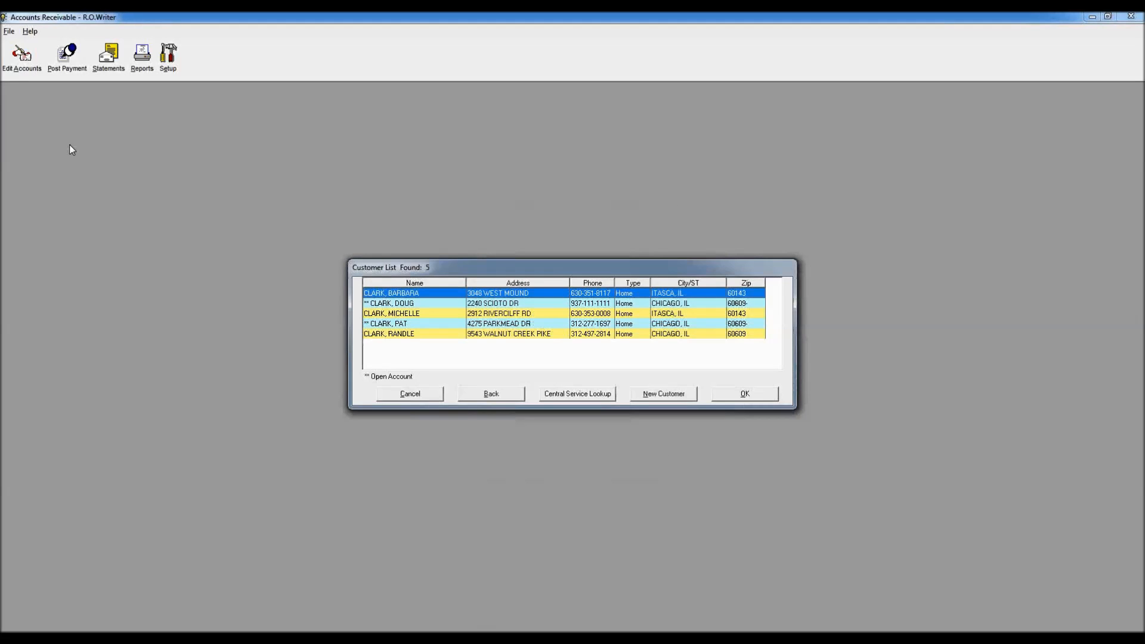
{"action": "left_click", "coordinate": [499, 324]}
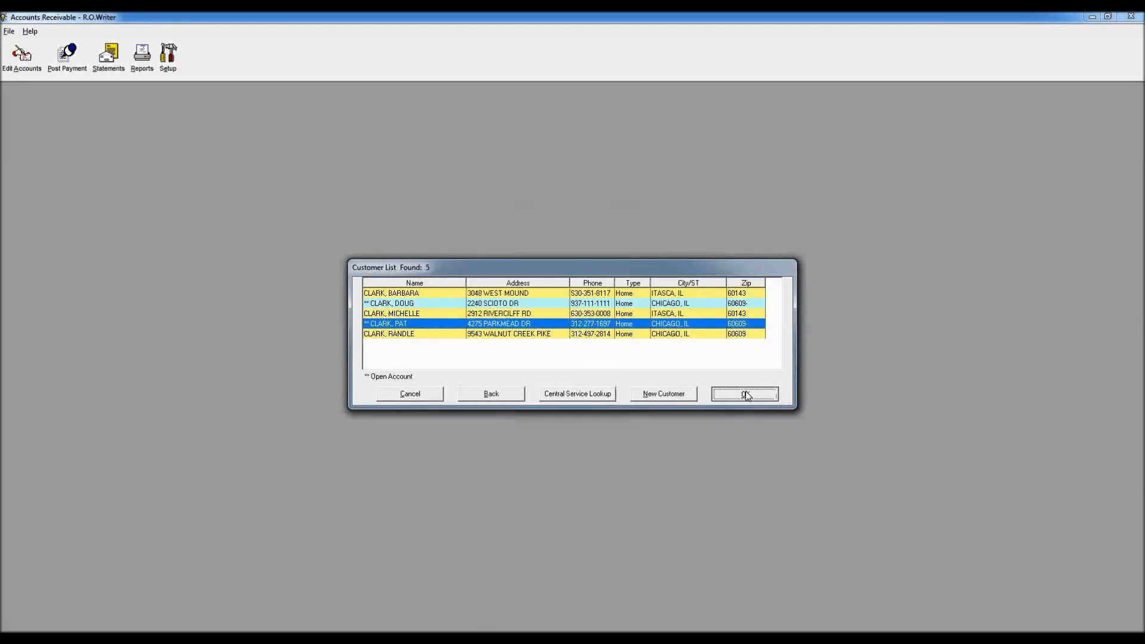
{"action": "left_click", "coordinate": [746, 394]}
{"action": "left_click_drag", "start_coordinate": [572, 234], "coordinate": [321, 120]}
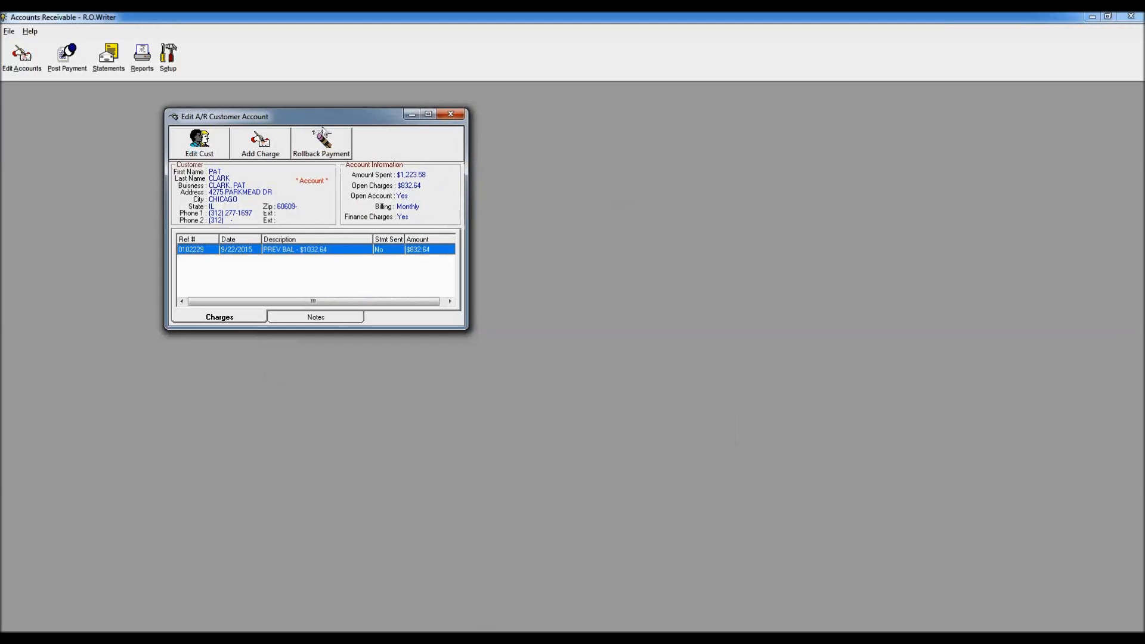
{"action": "left_click", "coordinate": [204, 153]}
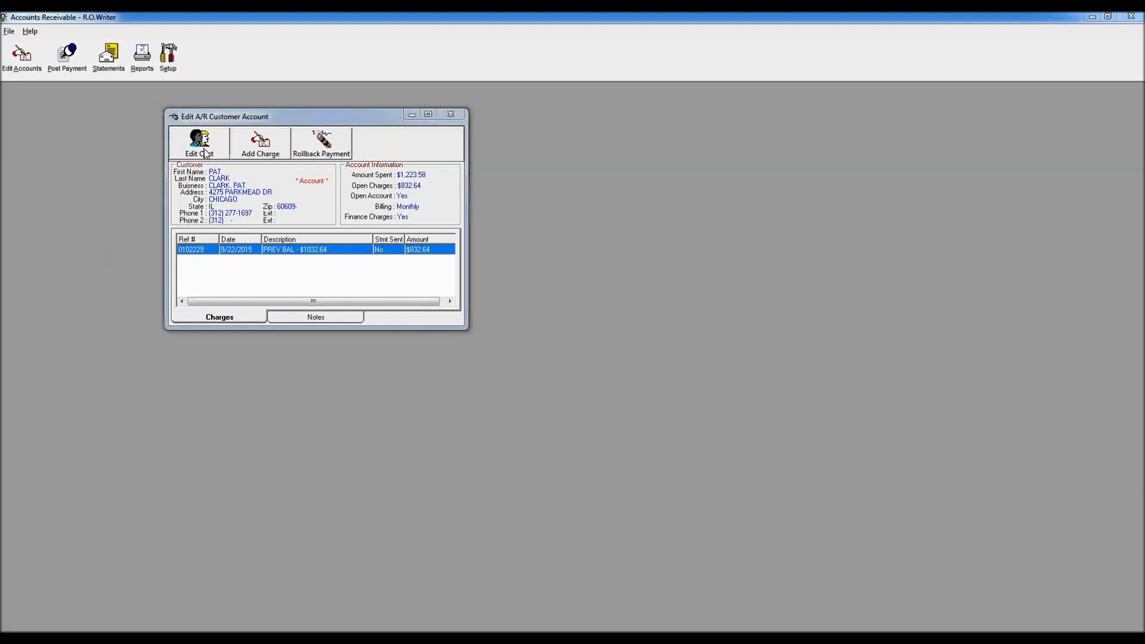
{"action": "left_click", "coordinate": [556, 447]}
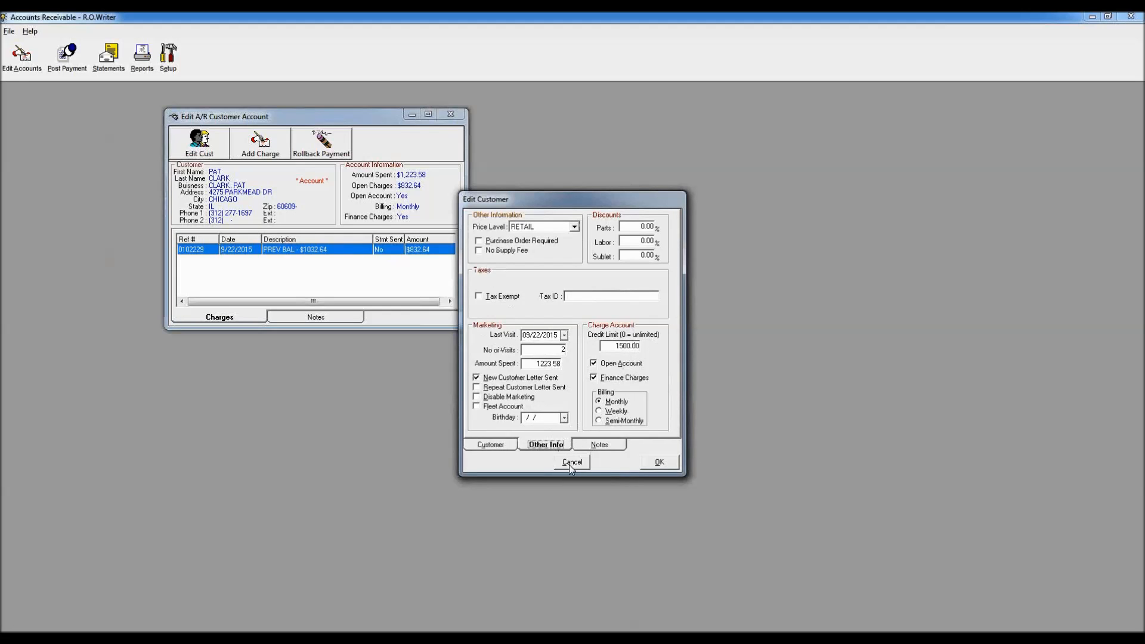
{"action": "left_click", "coordinate": [570, 464]}
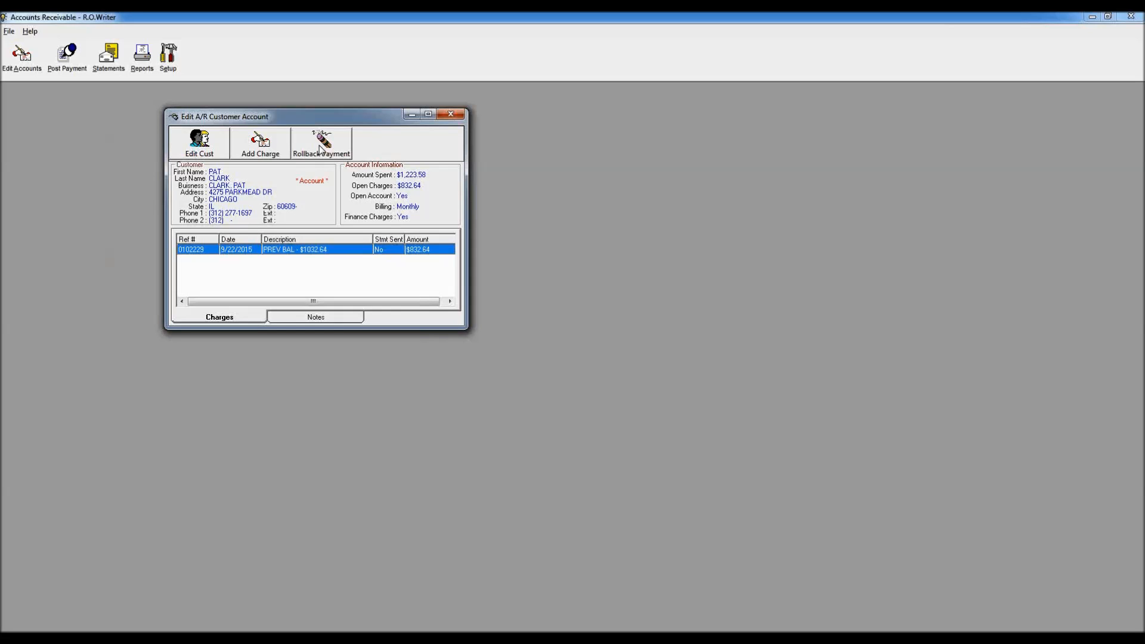
Step: Roll back the customer's 09/22/2015 payment
{"action": "left_click", "coordinate": [322, 146]}
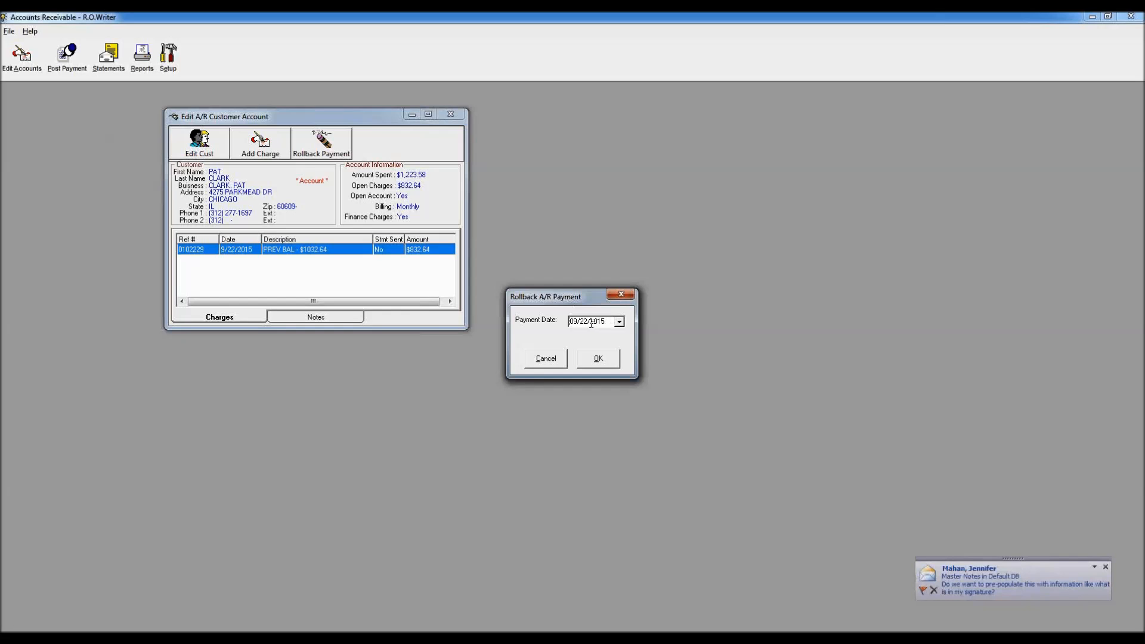
{"action": "left_click", "coordinate": [598, 360]}
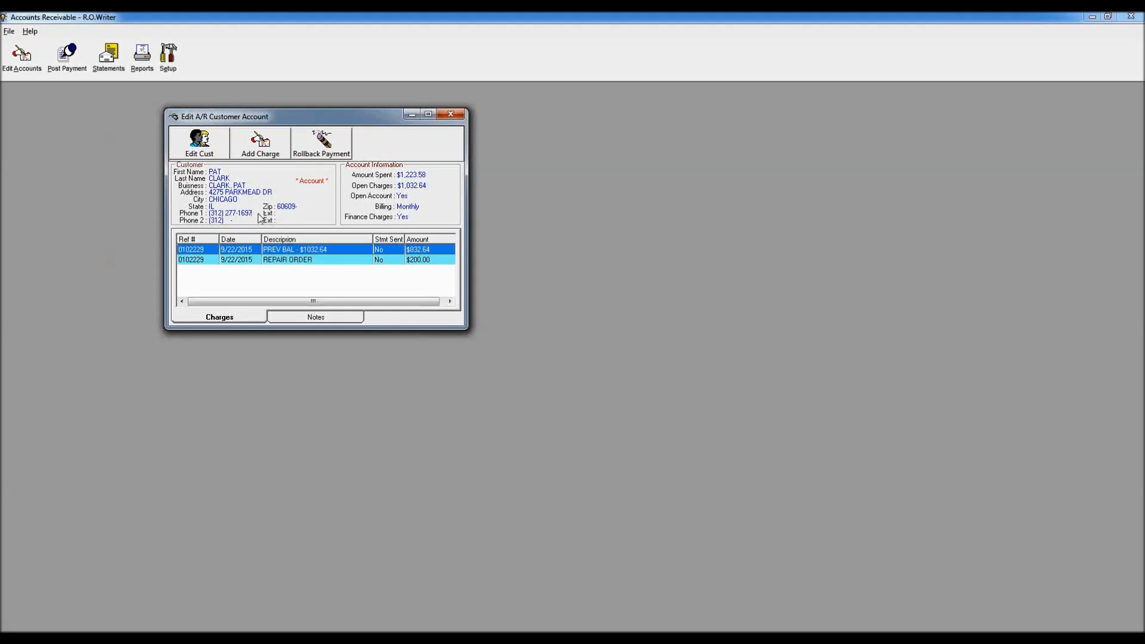
Step: Add a charge with a reference number, description NSF FEE and amount 25.00
{"action": "left_click", "coordinate": [260, 144]}
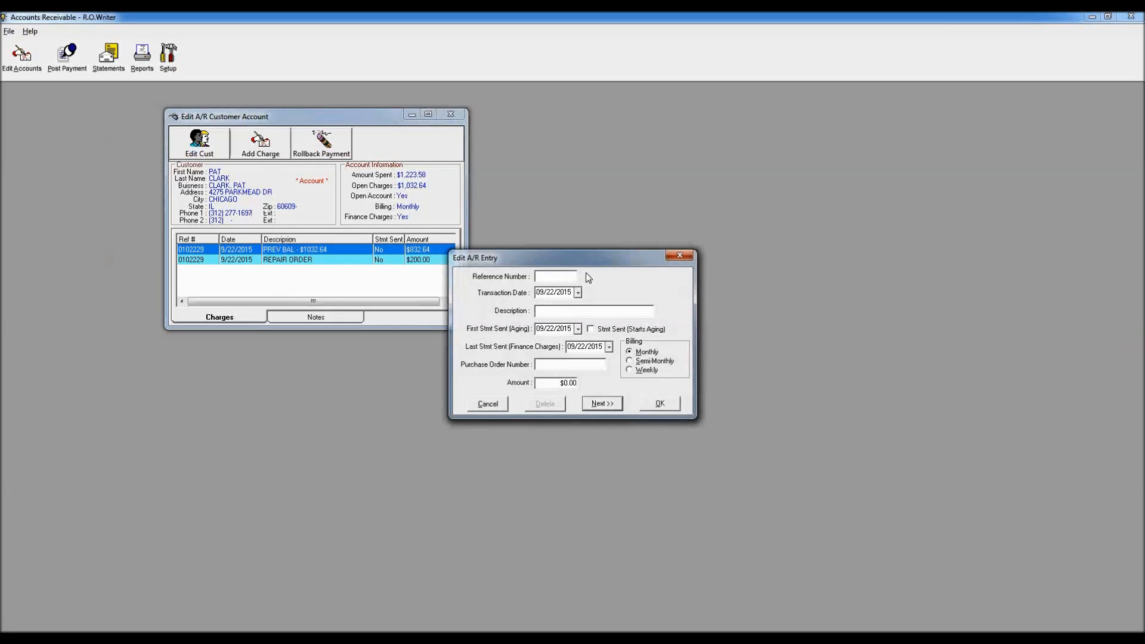
{"action": "left_click_drag", "start_coordinate": [590, 260], "coordinate": [633, 238]}
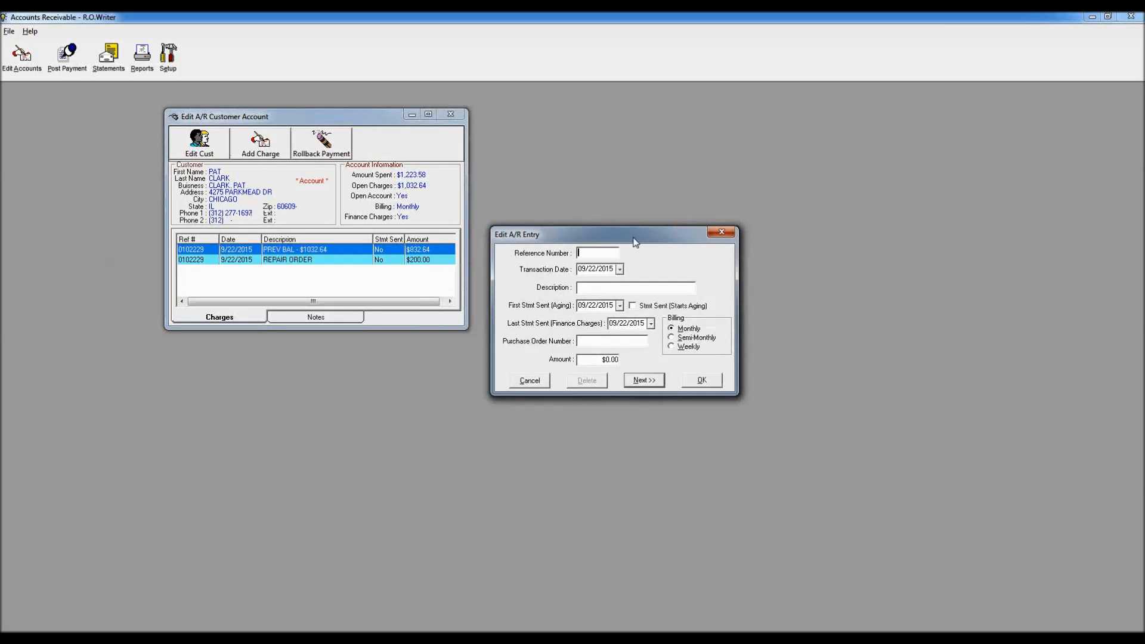
{"action": "type", "text": "01"}
{"action": "type", "text": "02023"}
{"action": "type", "text": "NSF FEE"}
{"action": "left_click", "coordinate": [603, 361]}
{"action": "type", "text": "25.20"}
{"action": "key", "text": "BackSpace"}
{"action": "left_click", "coordinate": [704, 382]}
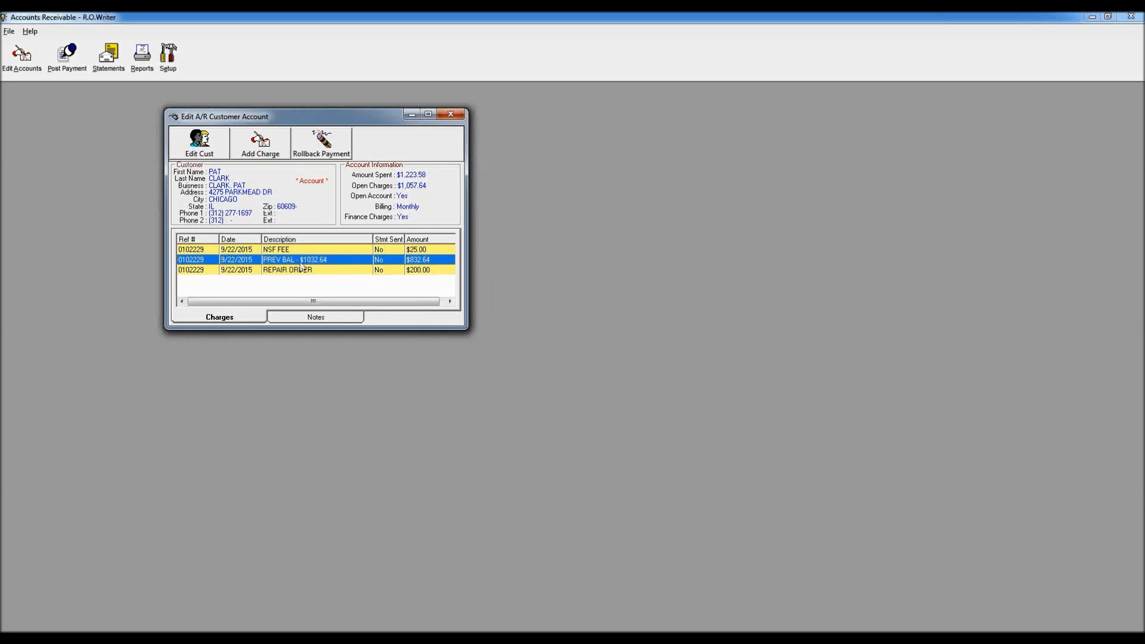
Step: Review the previous balance and NSF FEE entries, closing each unchanged
{"action": "double_click", "coordinate": [305, 260]}
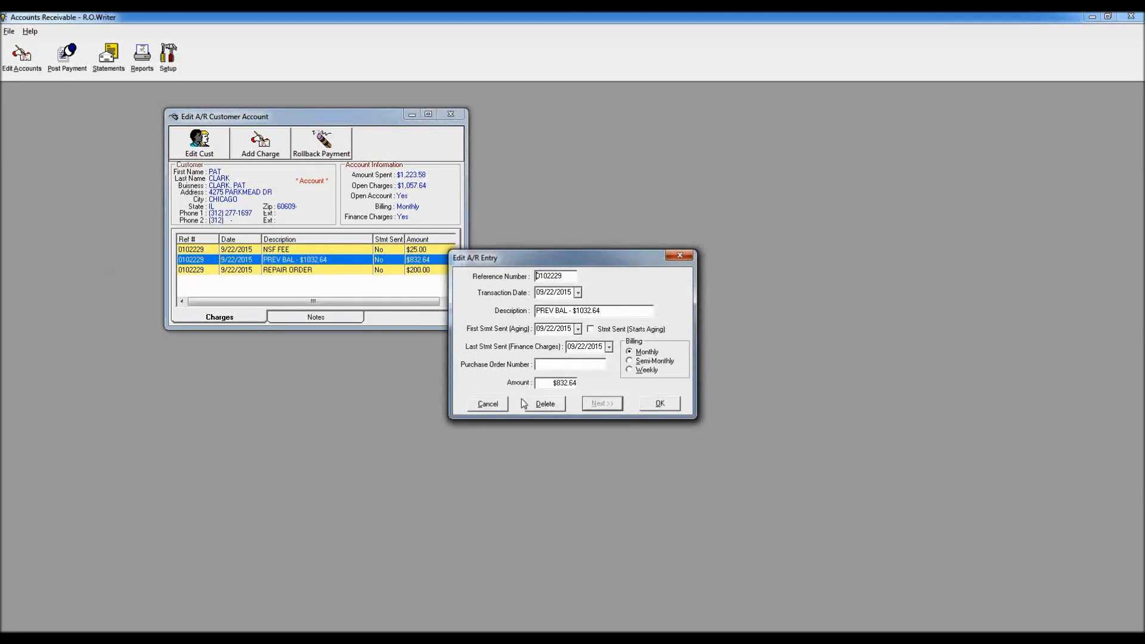
{"action": "left_click", "coordinate": [490, 406]}
{"action": "double_click", "coordinate": [278, 250]}
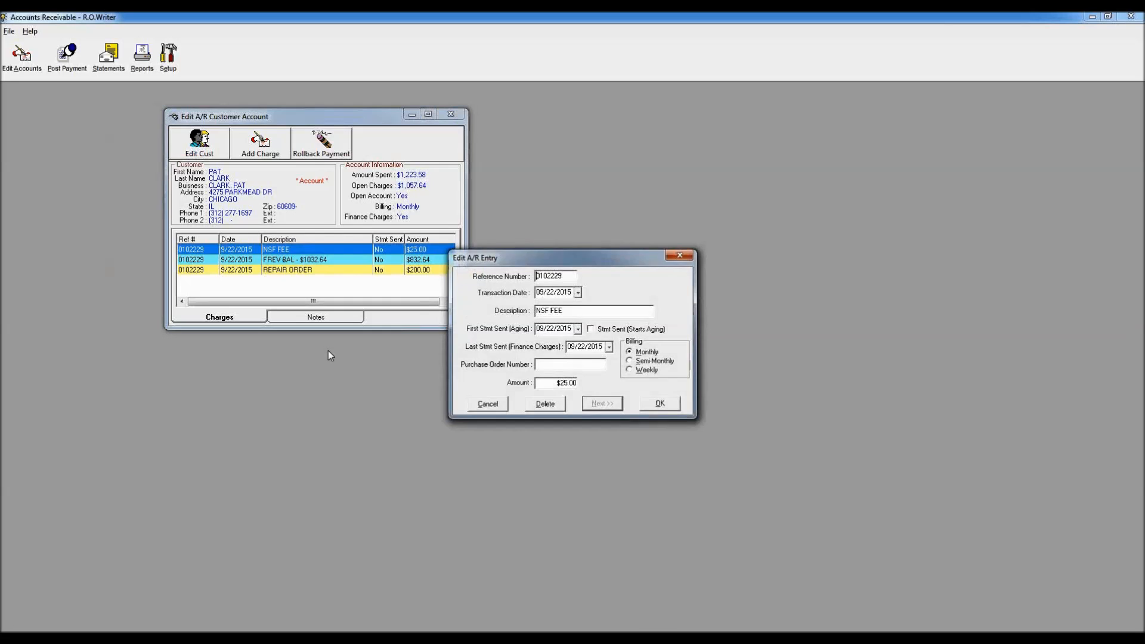
{"action": "left_click", "coordinate": [498, 408]}
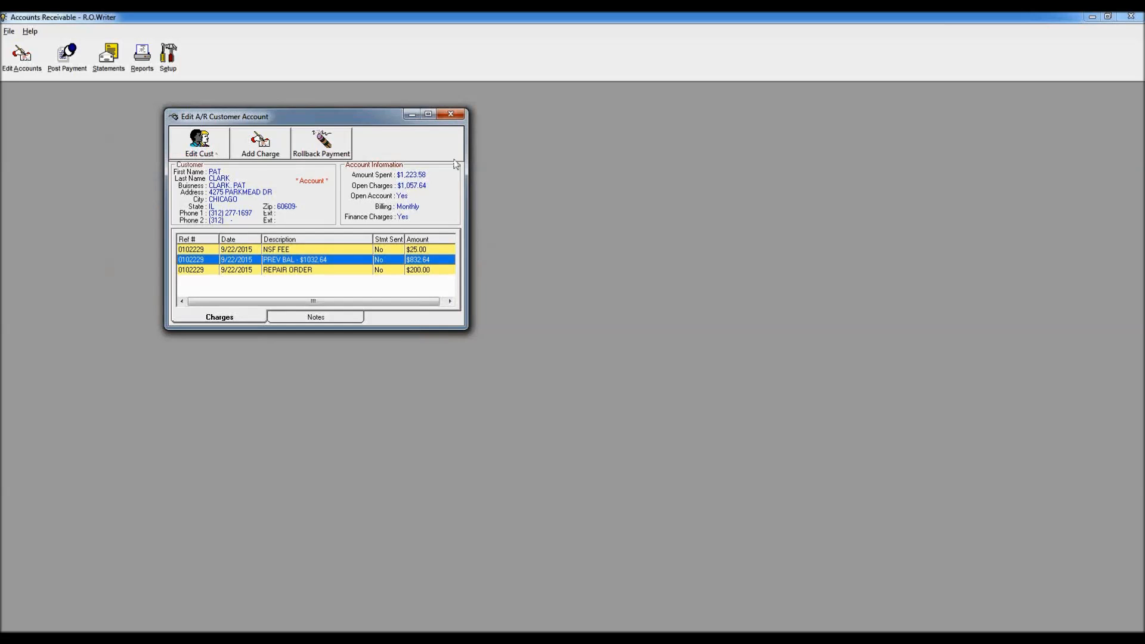
Step: Close the customer's A/R account window and start Print Statements past the password prompt
{"action": "left_click", "coordinate": [451, 114]}
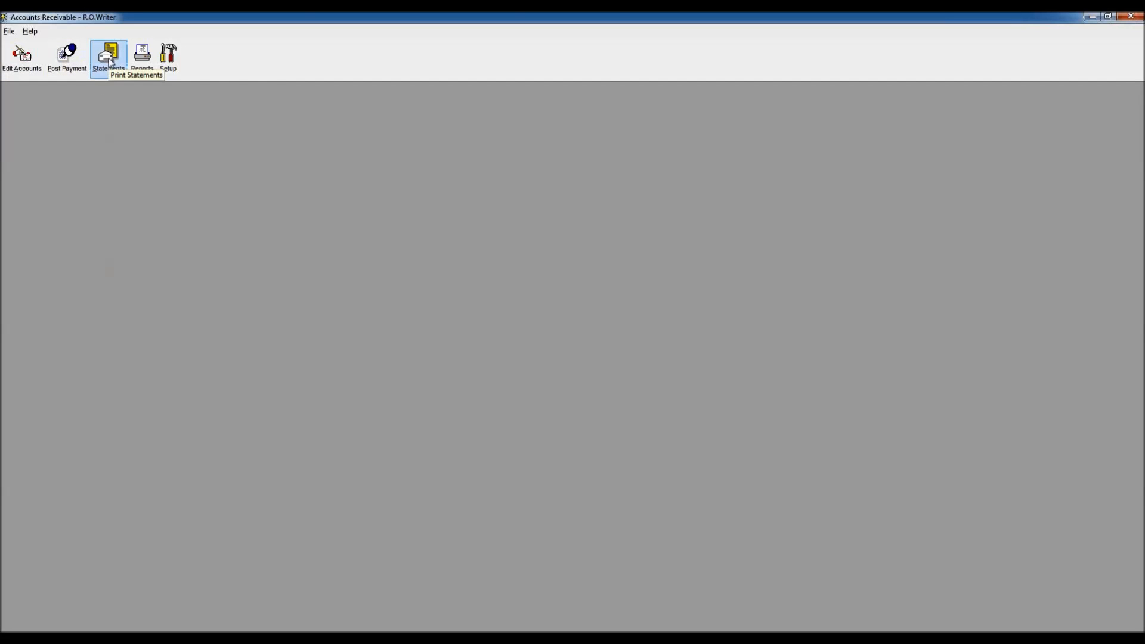
{"action": "left_click", "coordinate": [109, 60]}
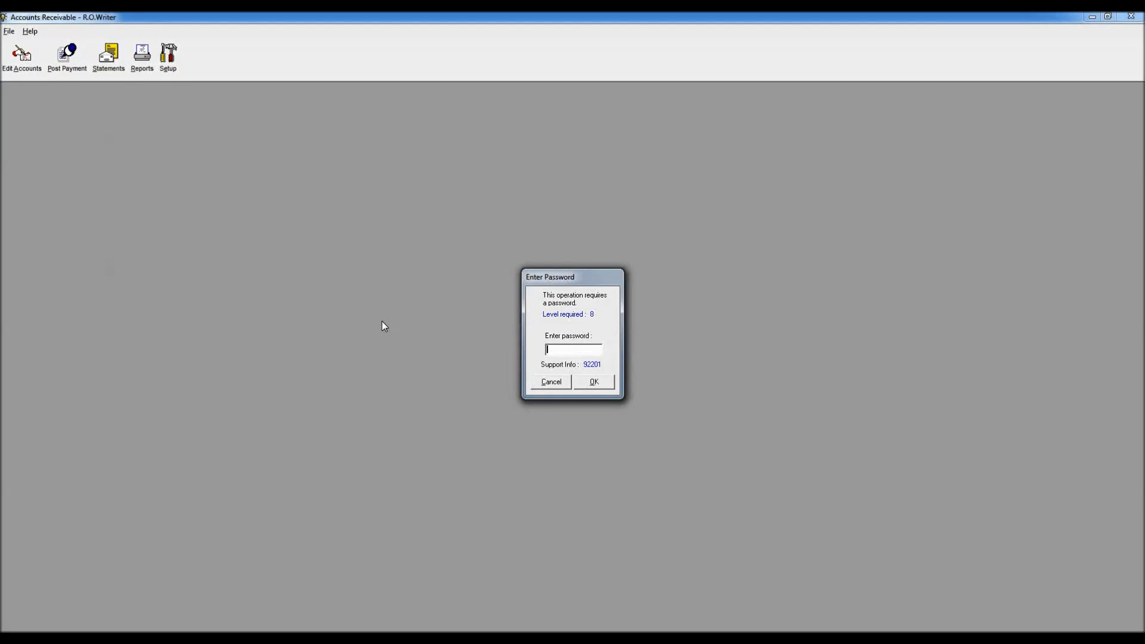
{"action": "key", "text": "Return"}
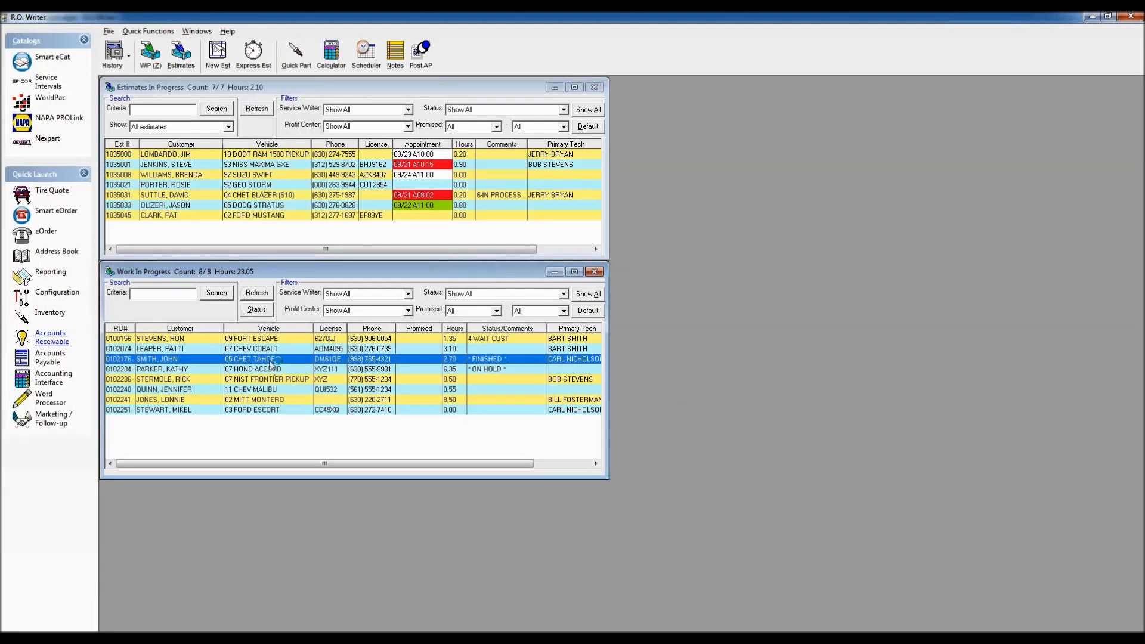
Step: Open the 2005 Chevy Tahoe repair order and view its customer's Other Info details
{"action": "double_click", "coordinate": [486, 361]}
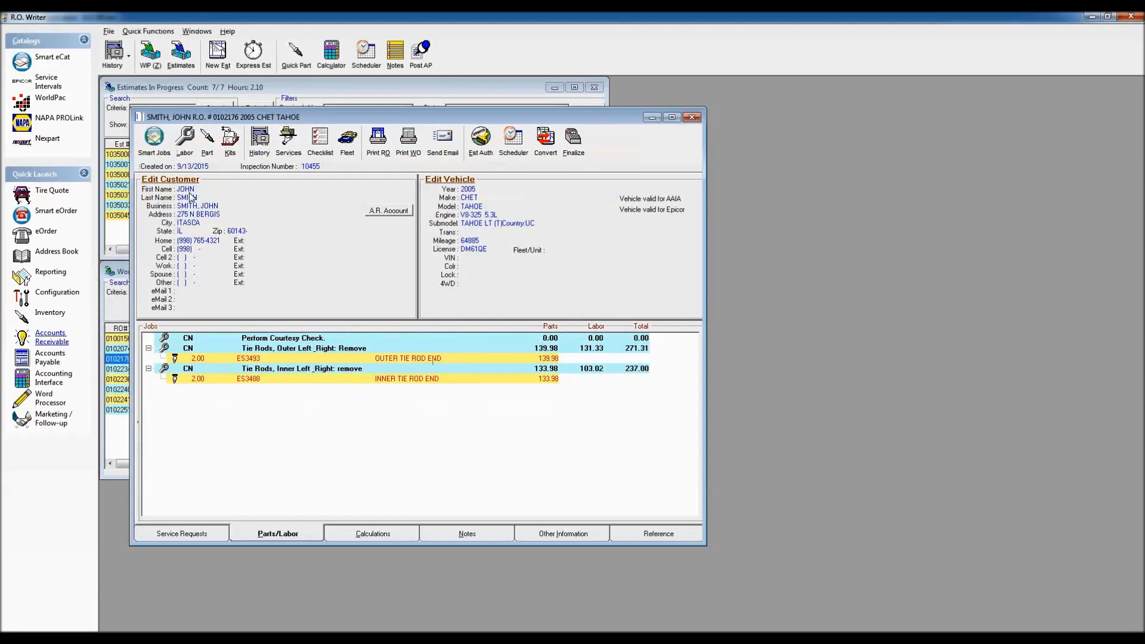
{"action": "left_click", "coordinate": [168, 180]}
{"action": "left_click", "coordinate": [558, 445]}
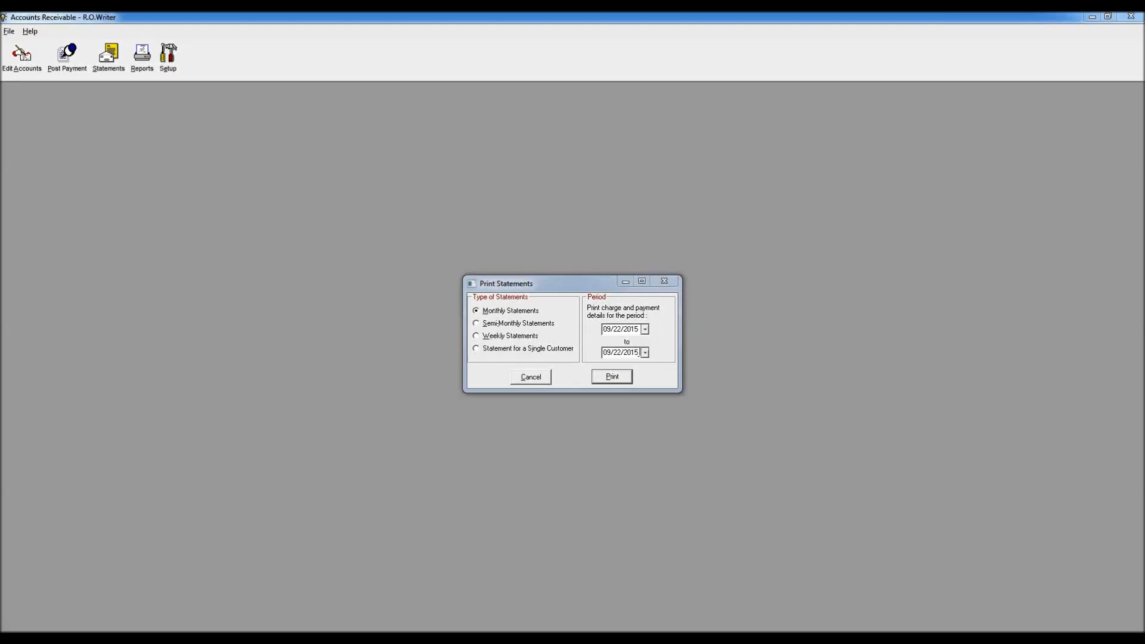
Step: Set the statement start date to 08/22/2015
{"action": "left_click", "coordinate": [645, 329]}
{"action": "left_click", "coordinate": [608, 344]}
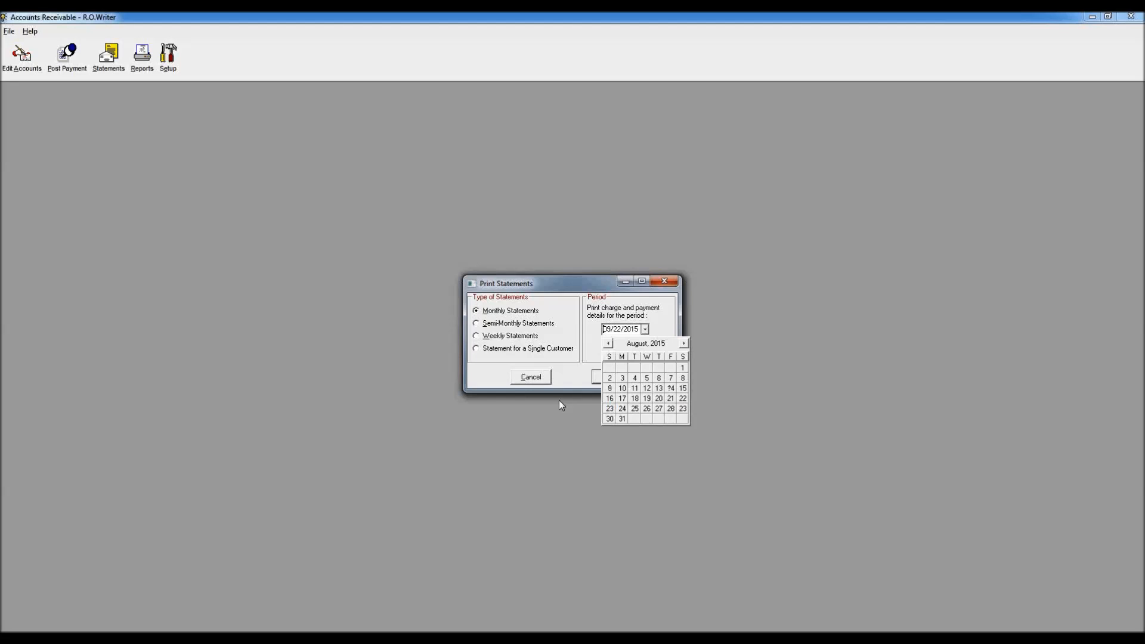
{"action": "left_click", "coordinate": [683, 398]}
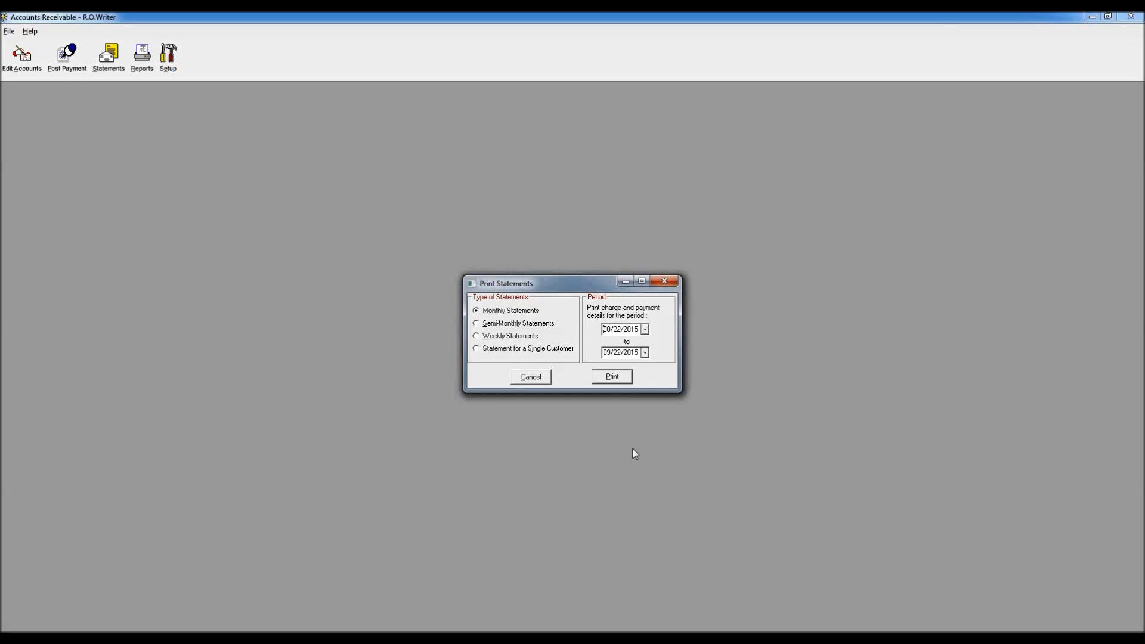
Step: Print statements for all accounts except ARI, with Screen as the destination
{"action": "left_click", "coordinate": [612, 378]}
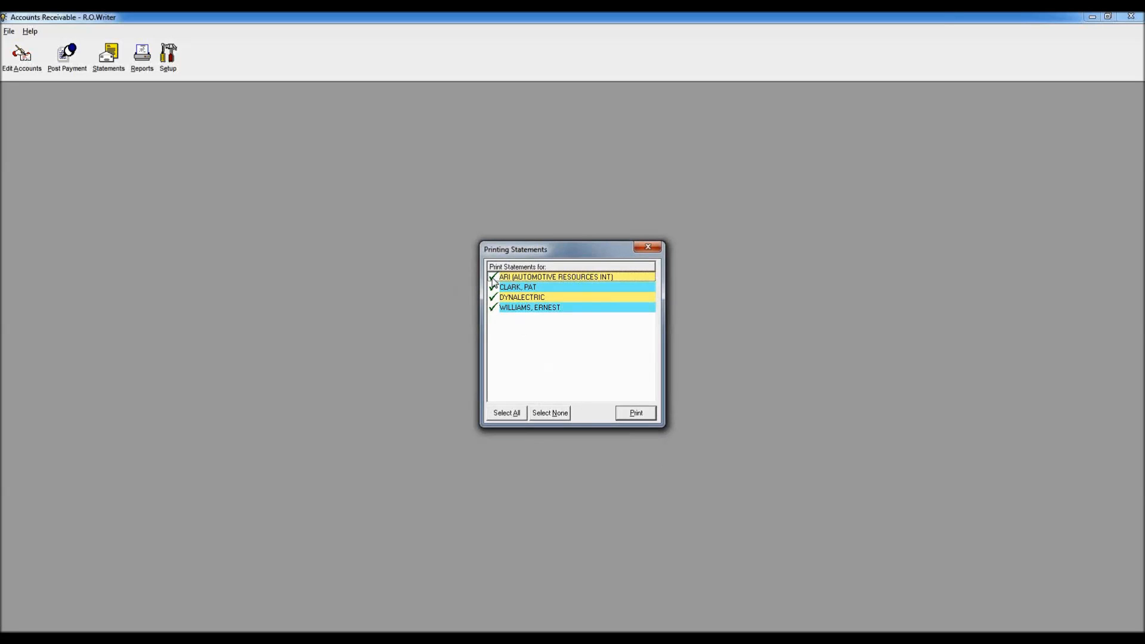
{"action": "left_click", "coordinate": [493, 277]}
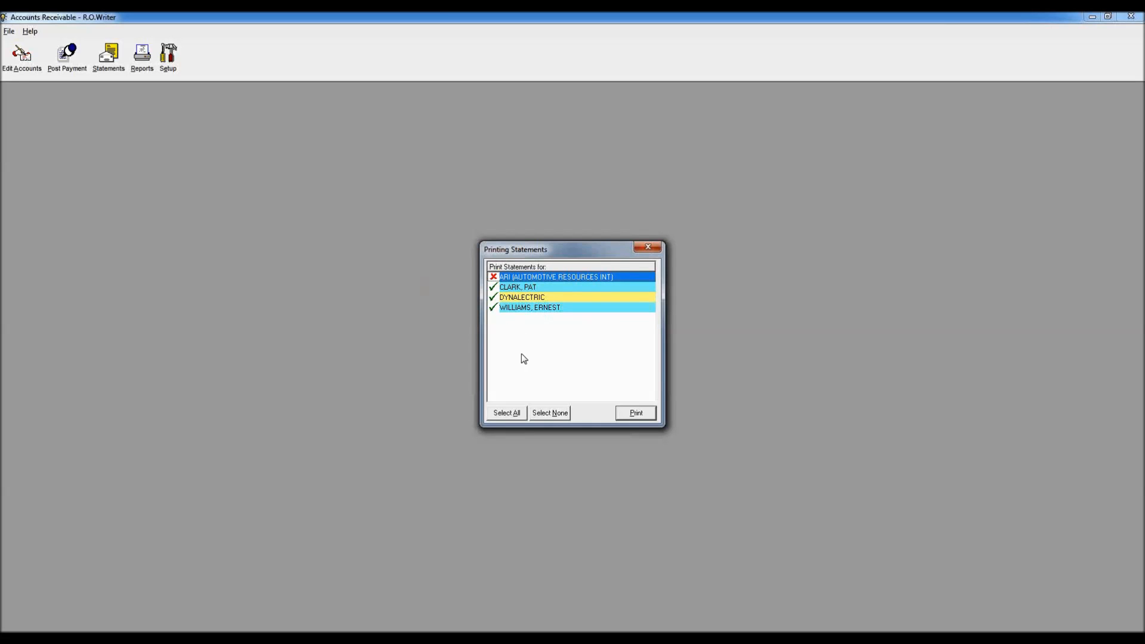
{"action": "left_click", "coordinate": [639, 414]}
{"action": "left_click", "coordinate": [597, 336]}
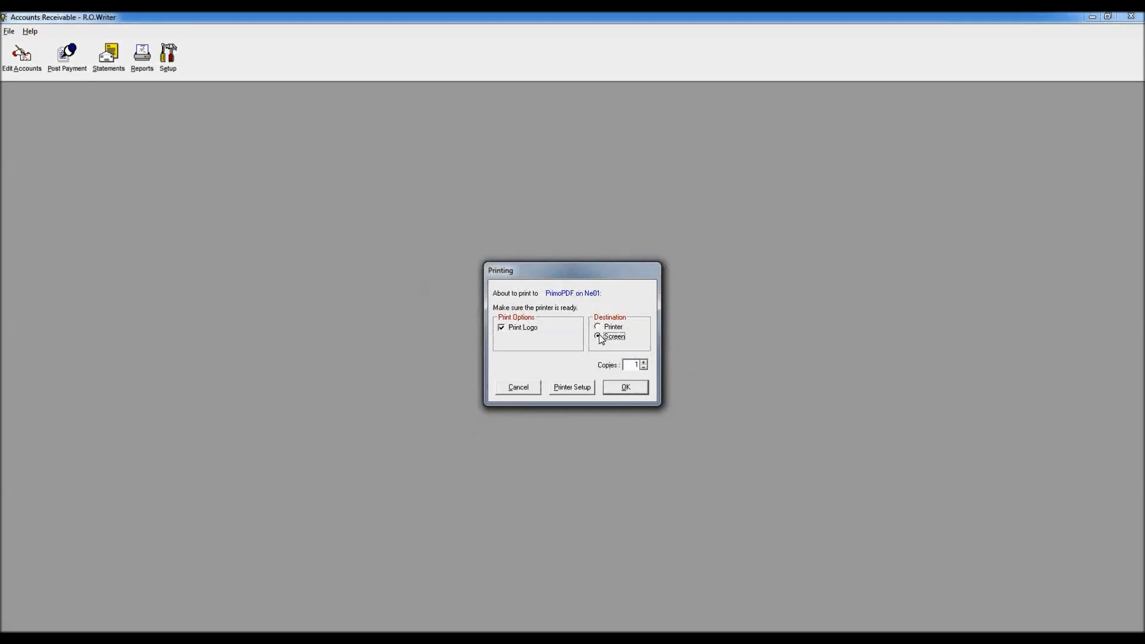
Step: Confirm printing, check the $1,057.64 aging totals at the statement bottom, and close the preview
{"action": "left_click", "coordinate": [625, 389]}
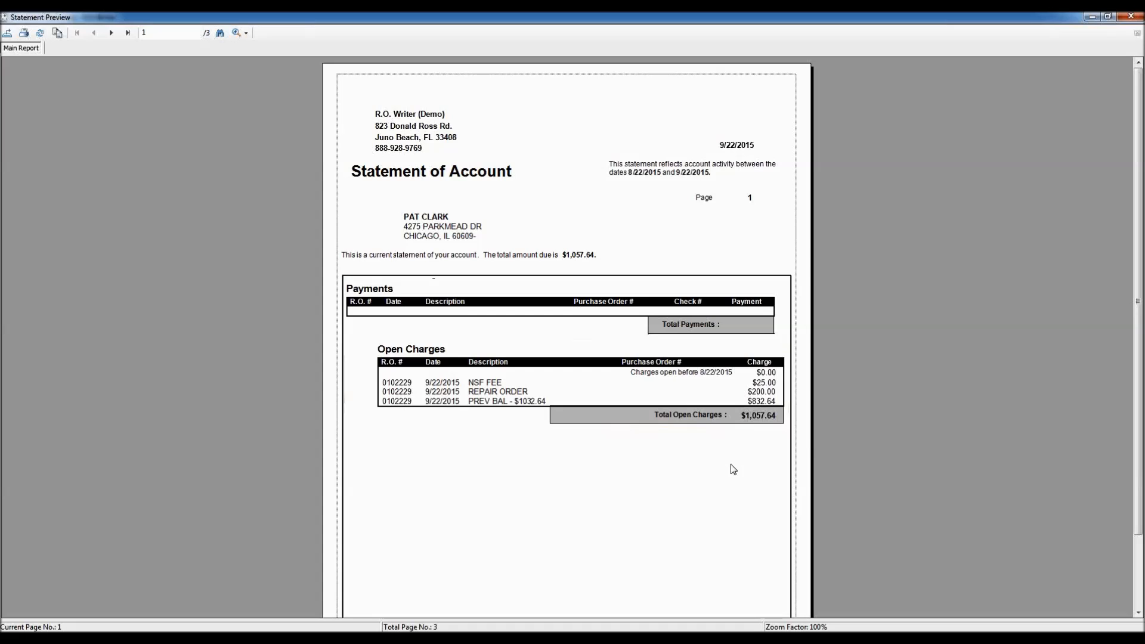
{"action": "left_click", "coordinate": [1136, 582]}
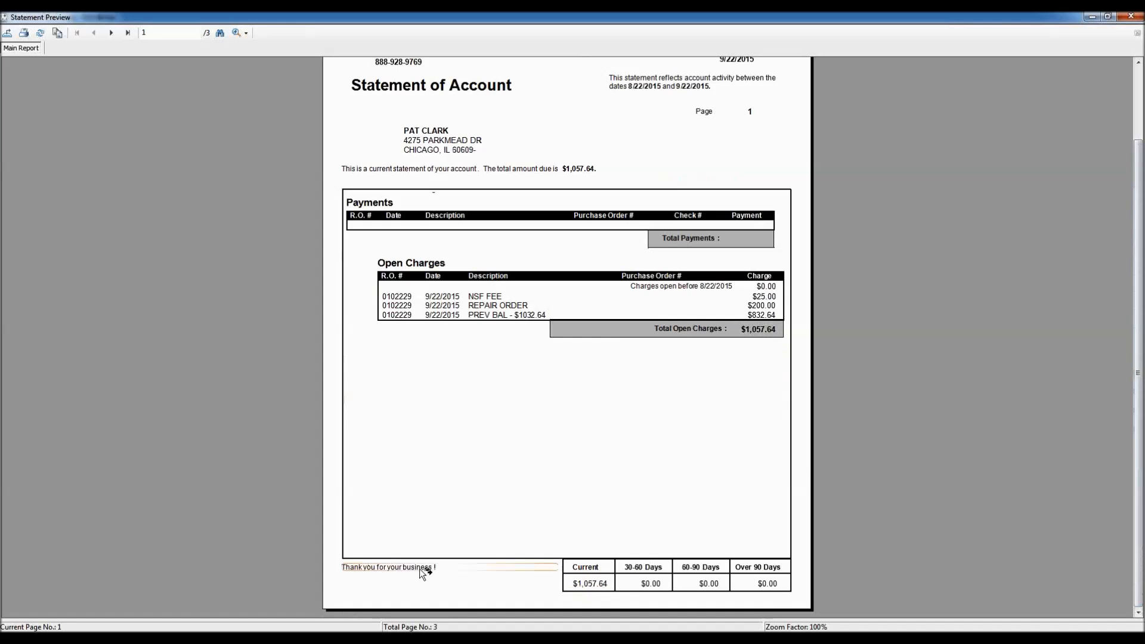
{"action": "left_click", "coordinate": [3, 20]}
{"action": "left_click", "coordinate": [23, 103]}
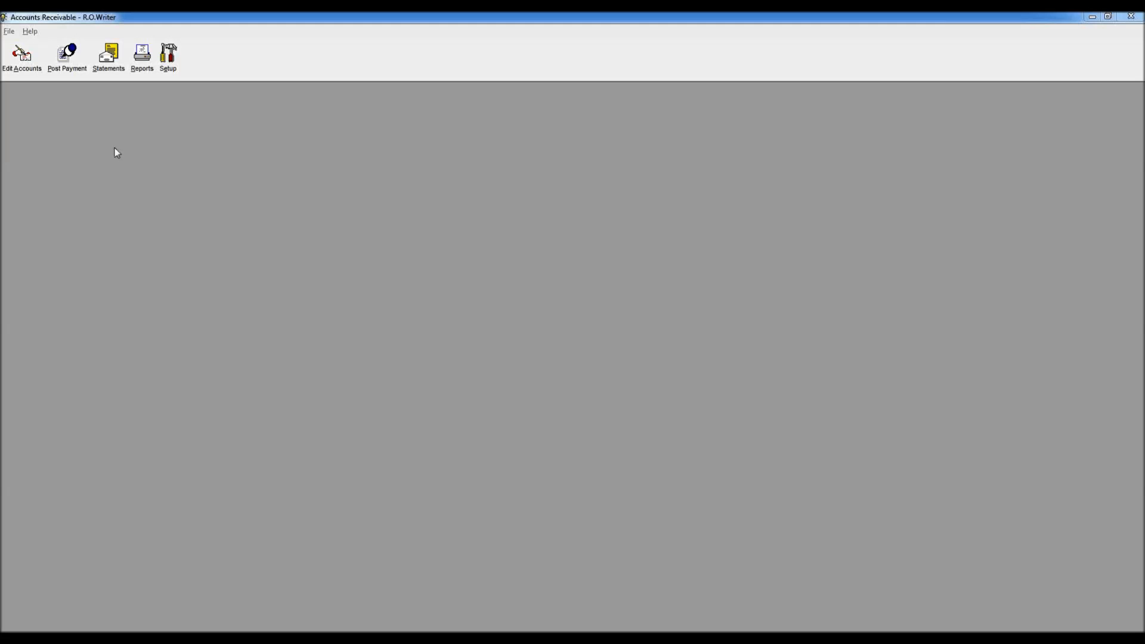
Step: Start Print Statements and choose Statement for a Single Customer
{"action": "left_click", "coordinate": [108, 55]}
{"action": "key", "text": "Return"}
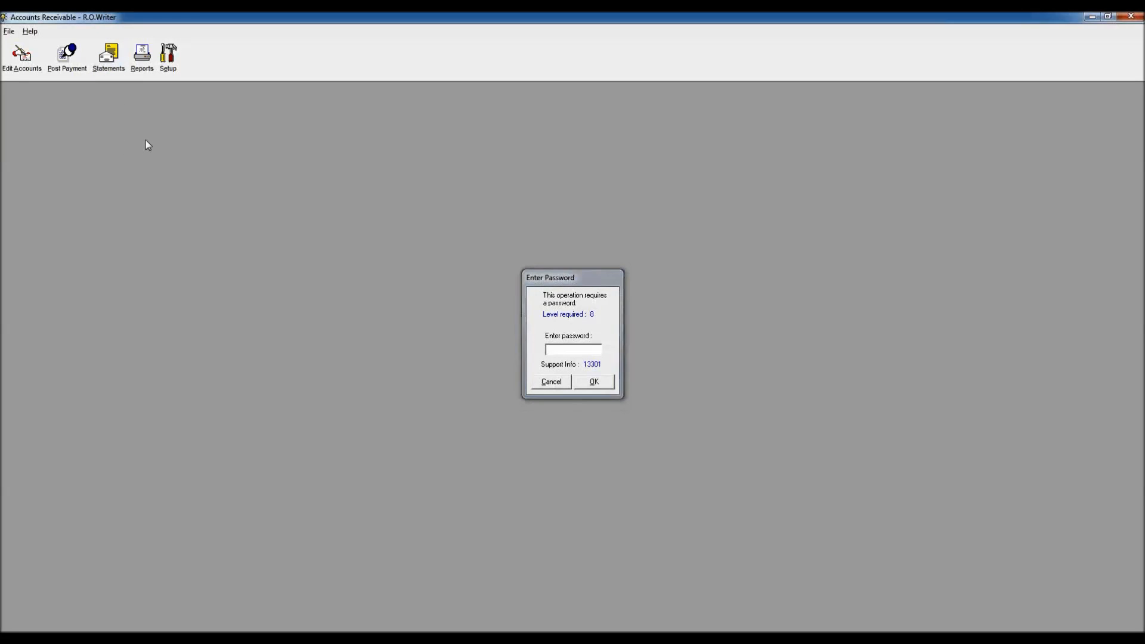
{"action": "left_click", "coordinate": [477, 348]}
{"action": "left_click", "coordinate": [615, 381]}
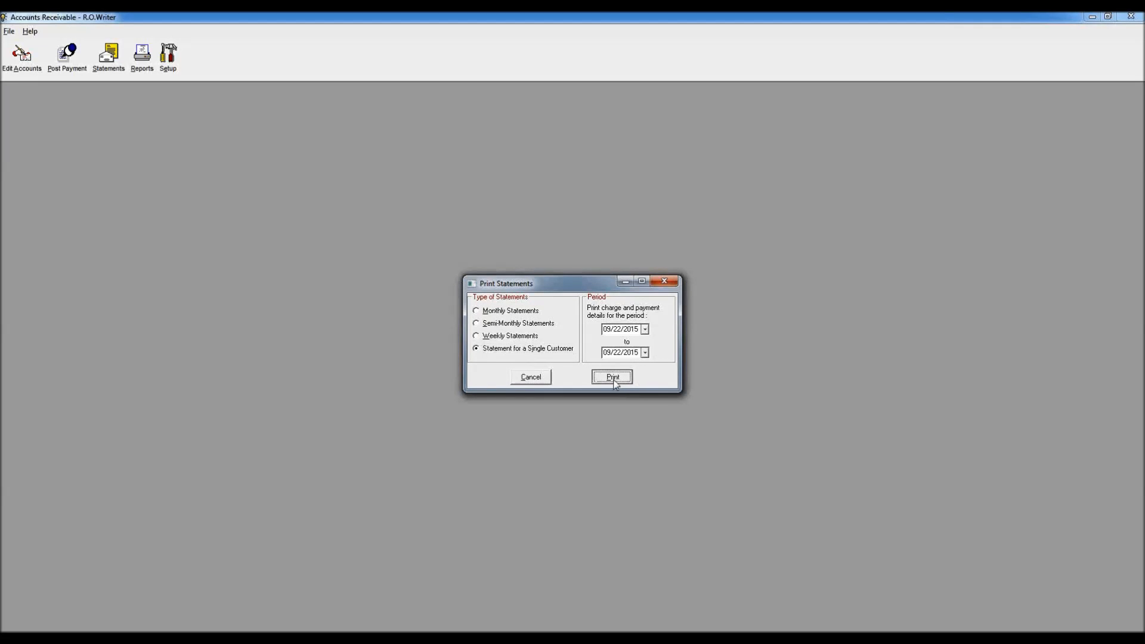
Step: Find the open-account customer by surname, preview their $400.47 statement on screen, then close it
{"action": "type", "text": "WILLA"}
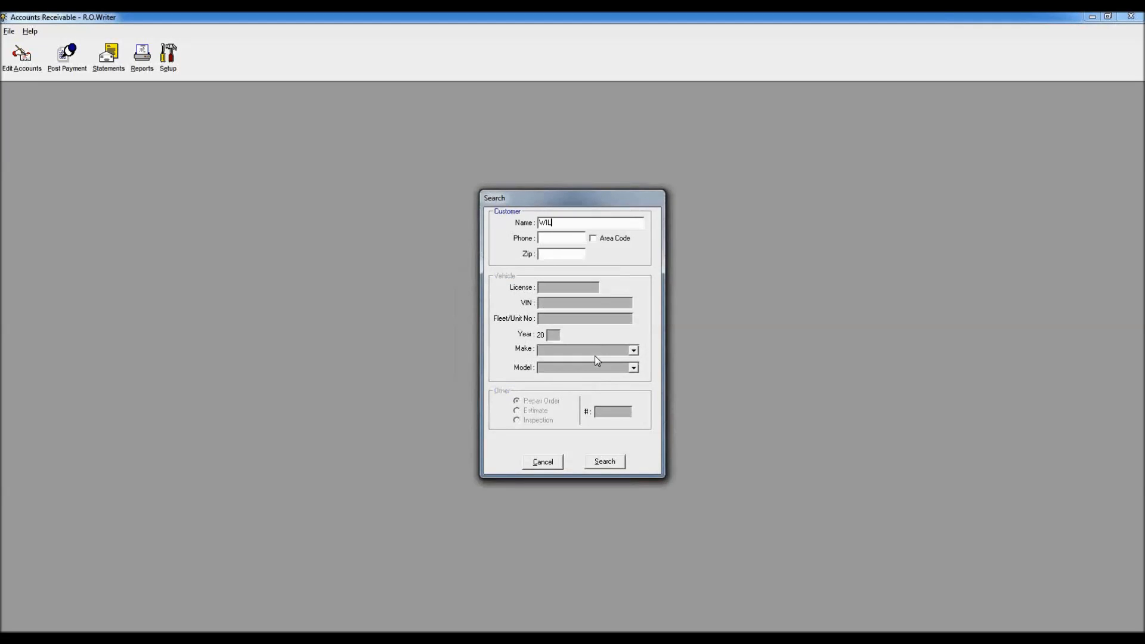
{"action": "key", "text": "BackSpace"}
{"action": "type", "text": "IAMS"}
{"action": "key", "text": "Return"}
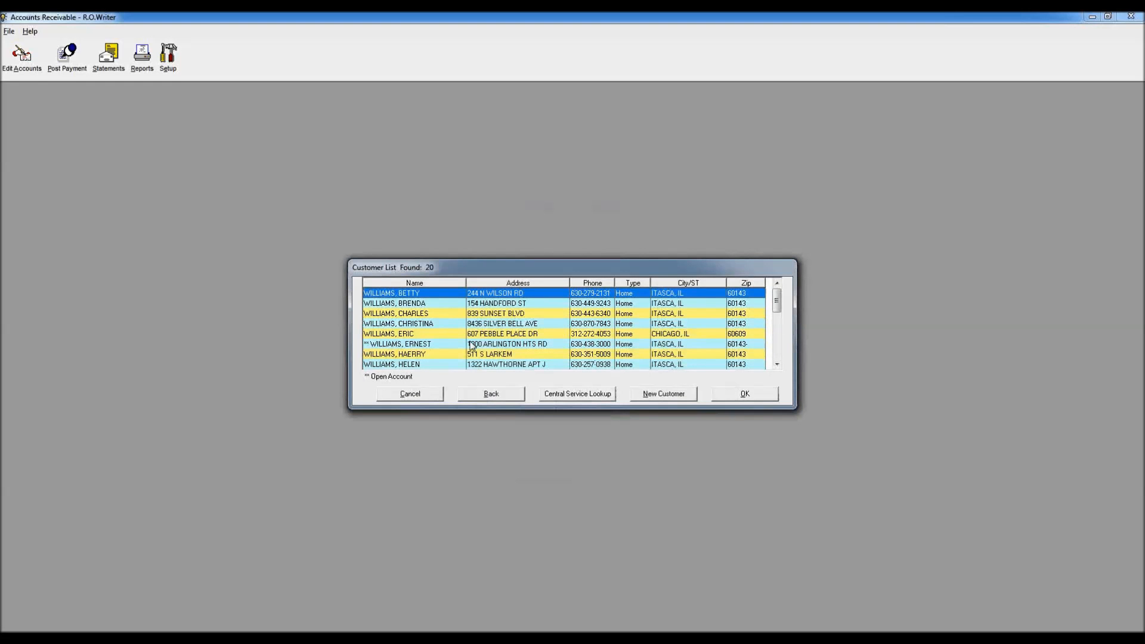
{"action": "left_click", "coordinate": [473, 344]}
{"action": "left_click", "coordinate": [745, 394]}
{"action": "left_click", "coordinate": [611, 337]}
{"action": "left_click", "coordinate": [627, 387]}
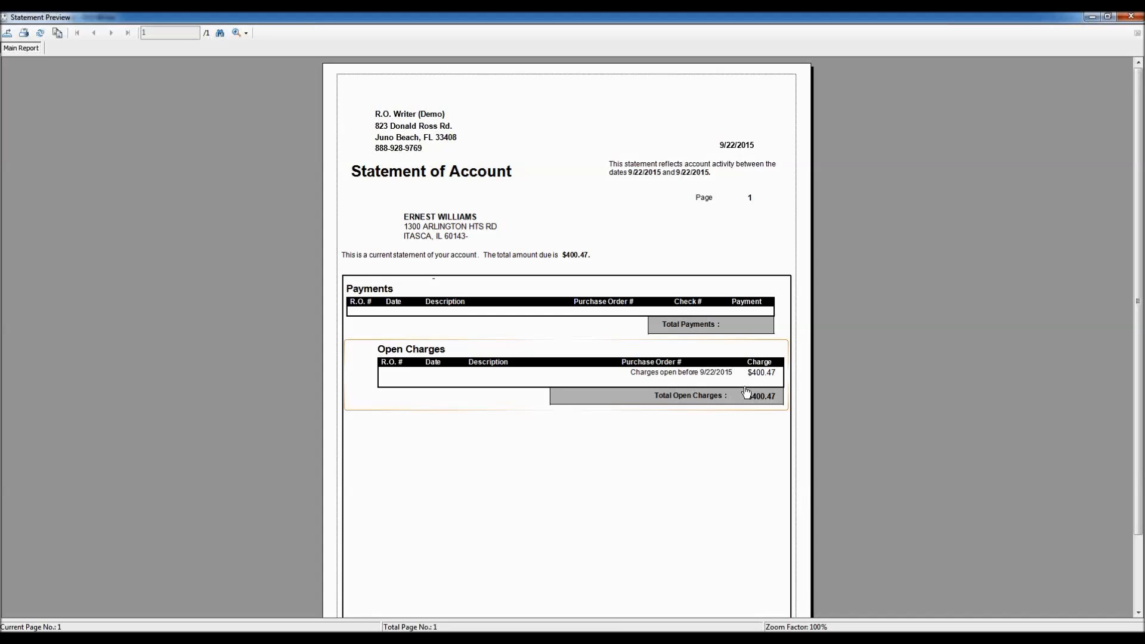
{"action": "double_click", "coordinate": [5, 19]}
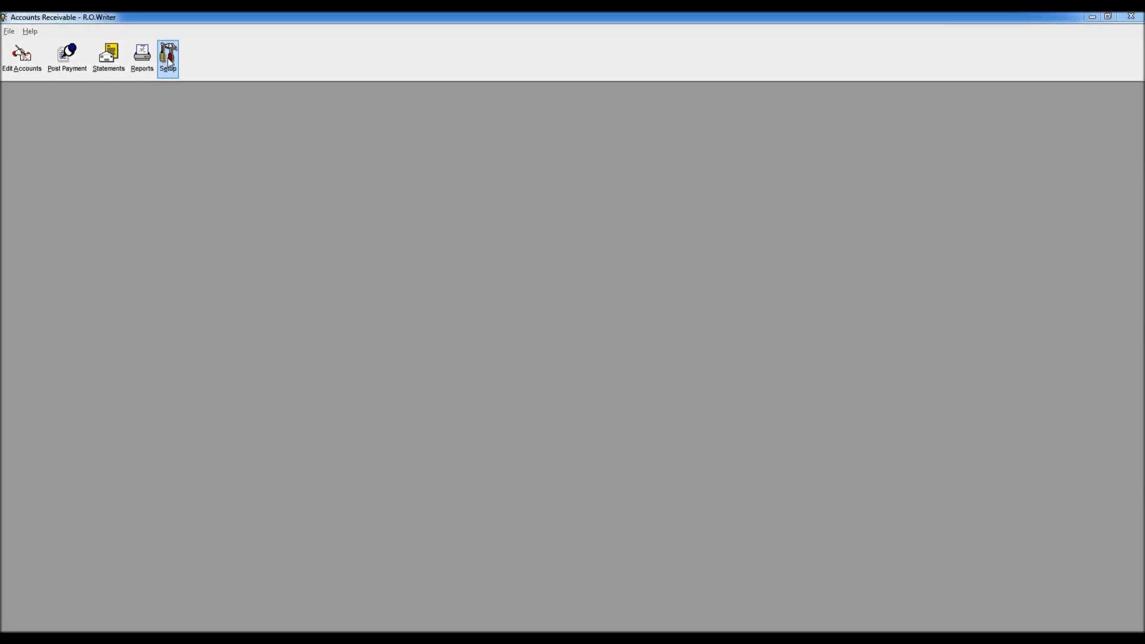
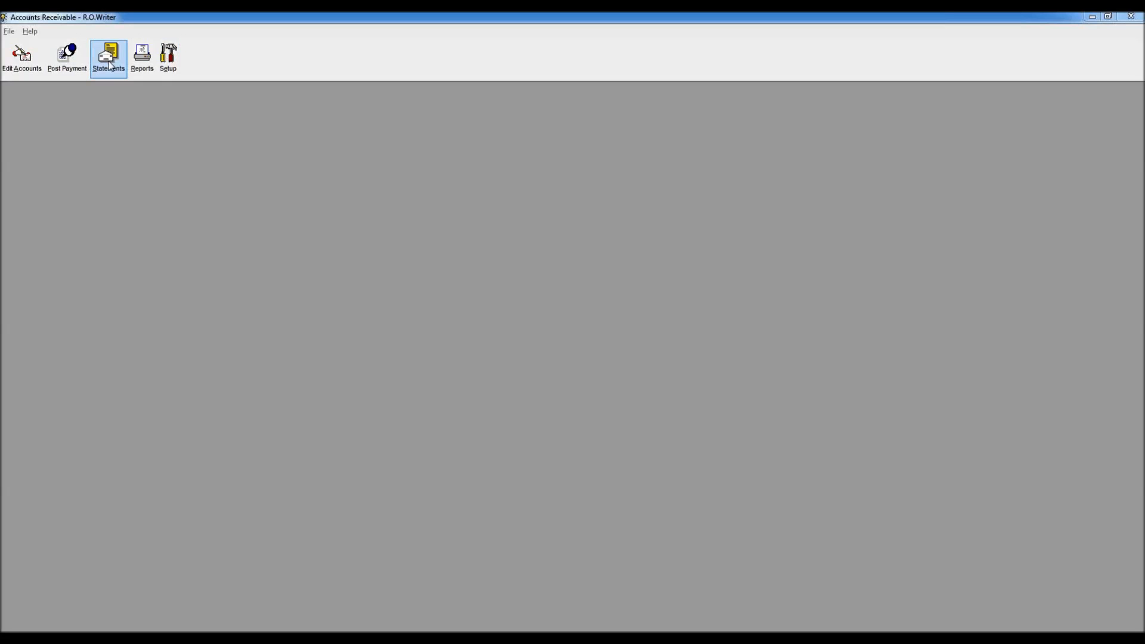
Step: Open the A/R Reports dialog with the level 8 password to see its report choices
{"action": "left_click", "coordinate": [142, 56]}
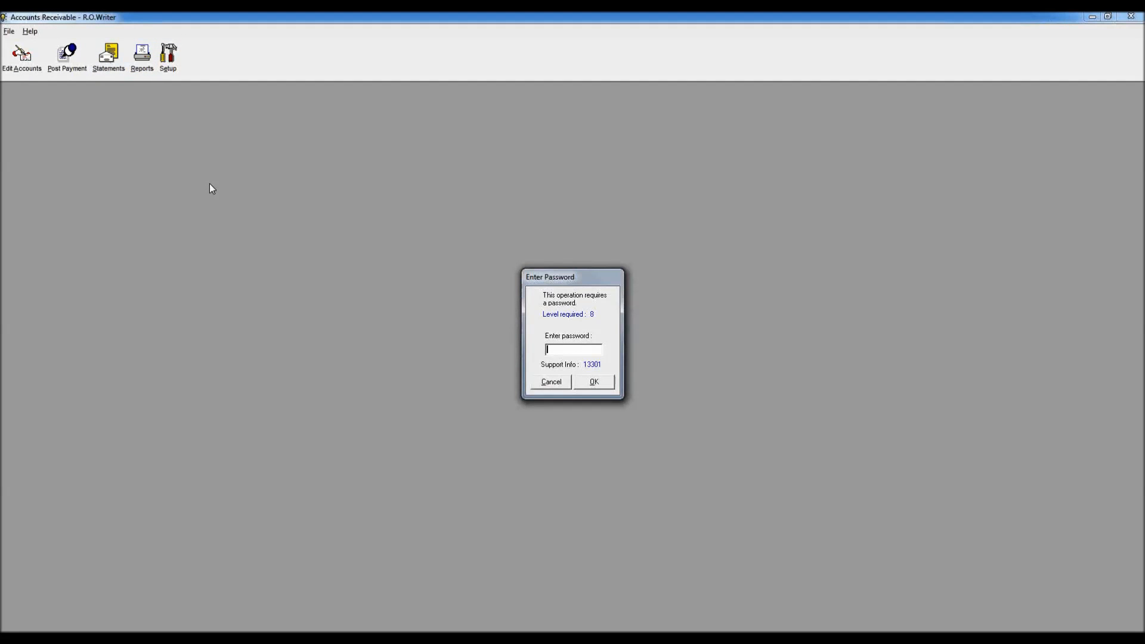
{"action": "key", "text": "Return"}
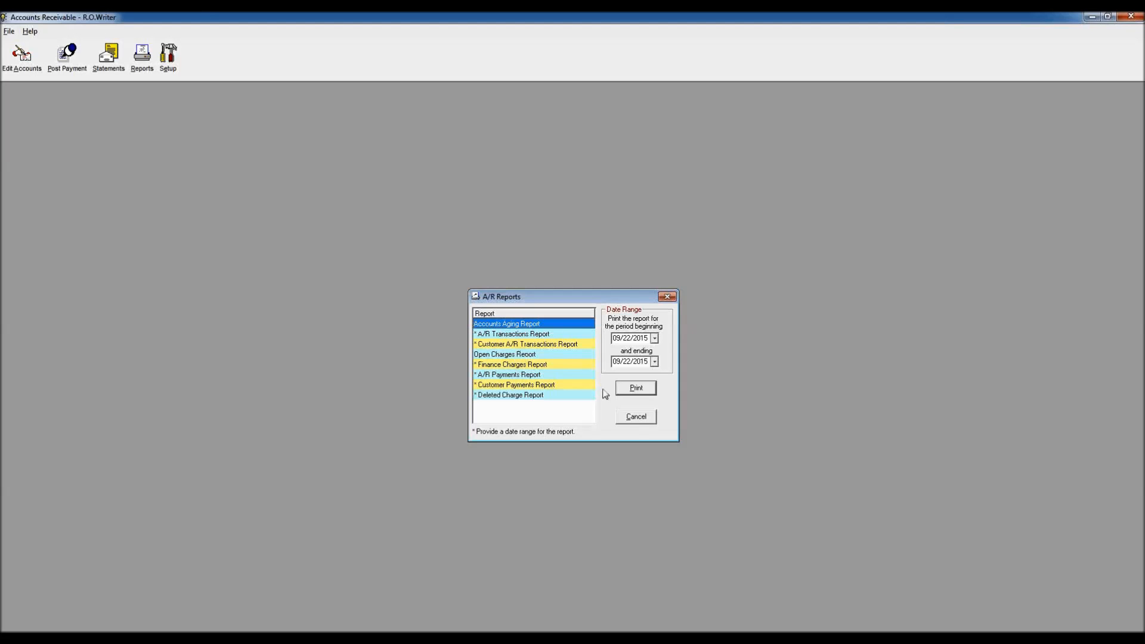
Step: Preview the Accounts Aging Report on screen, then close the preview
{"action": "left_click", "coordinate": [626, 390]}
{"action": "left_click", "coordinate": [608, 335]}
{"action": "left_click", "coordinate": [632, 386]}
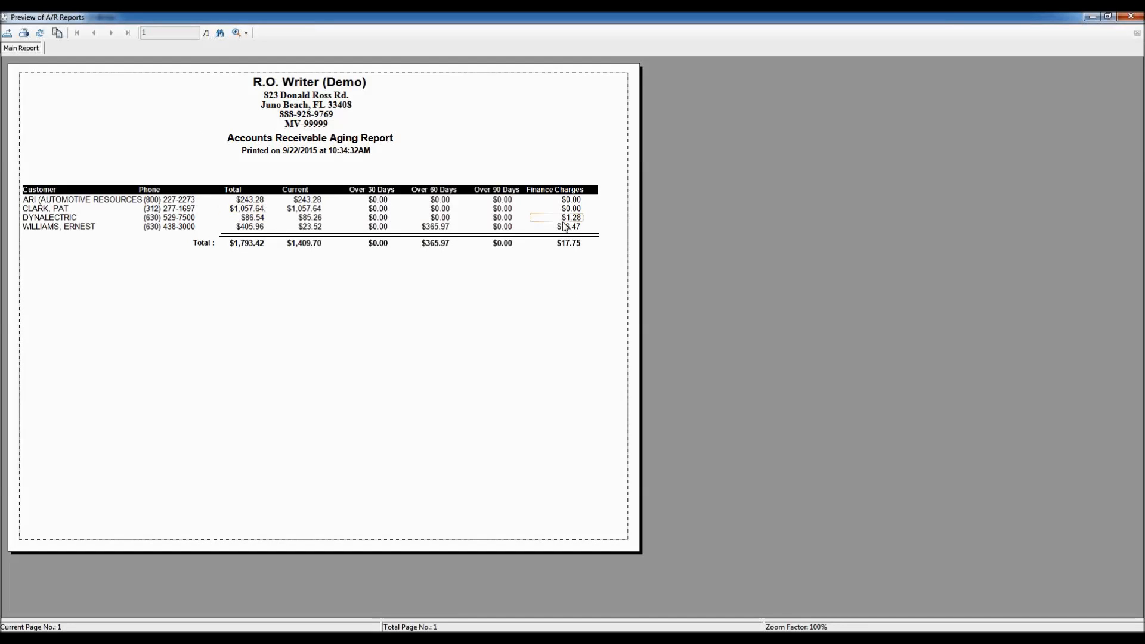
{"action": "left_click", "coordinate": [4, 18]}
{"action": "left_click", "coordinate": [33, 102]}
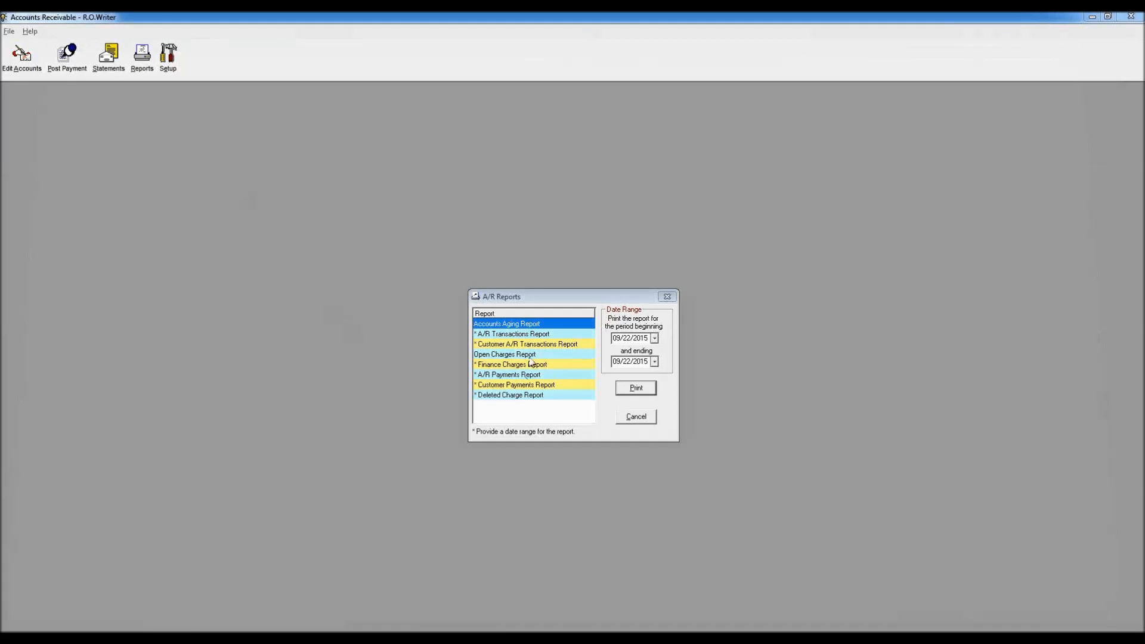
Step: Preview the Open Charges Report on screen, showing the $1,793.42 grand total
{"action": "left_click", "coordinate": [530, 355]}
{"action": "left_click", "coordinate": [633, 388]}
{"action": "left_click", "coordinate": [614, 343]}
{"action": "left_click", "coordinate": [637, 388]}
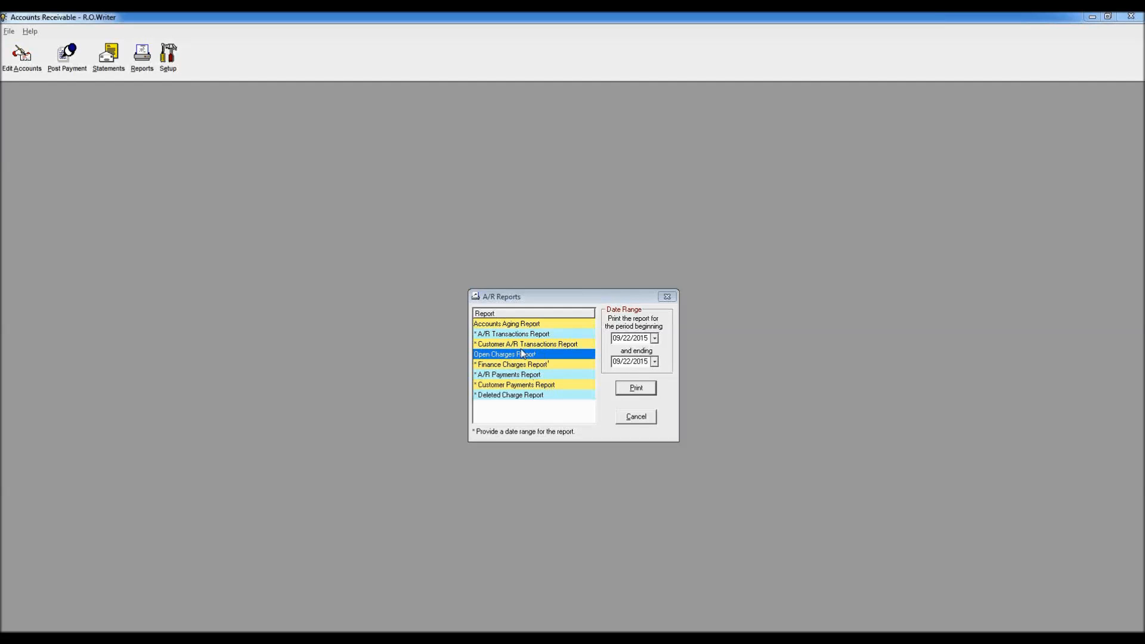
Step: Select the A/R Transactions Report and set its beginning date to 09/01/2015
{"action": "left_click", "coordinate": [513, 334]}
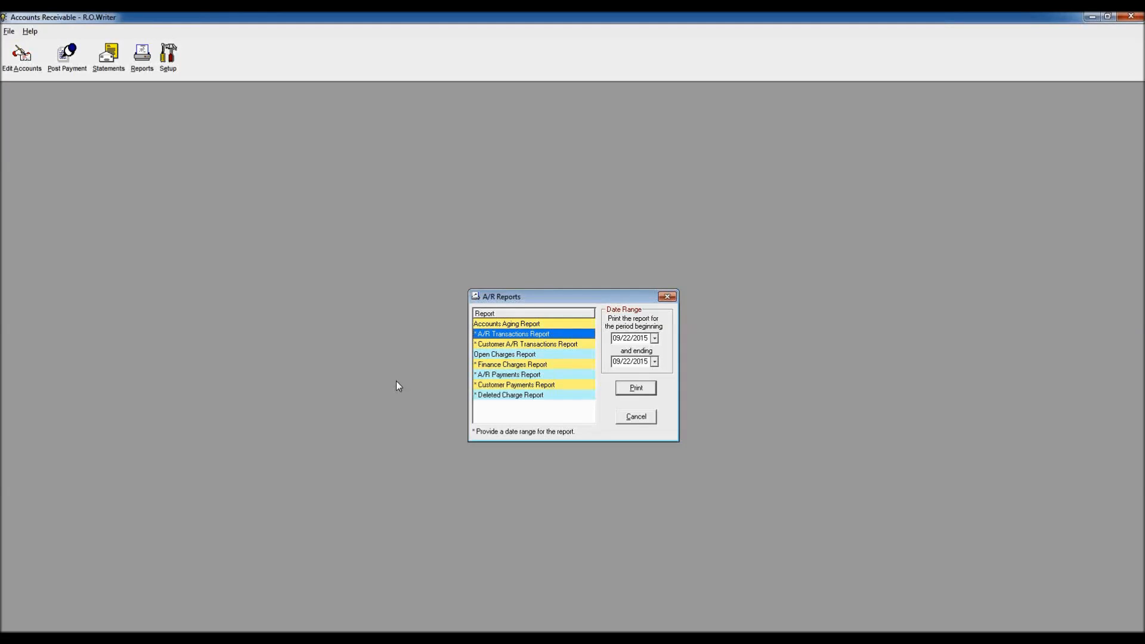
{"action": "left_click", "coordinate": [505, 345]}
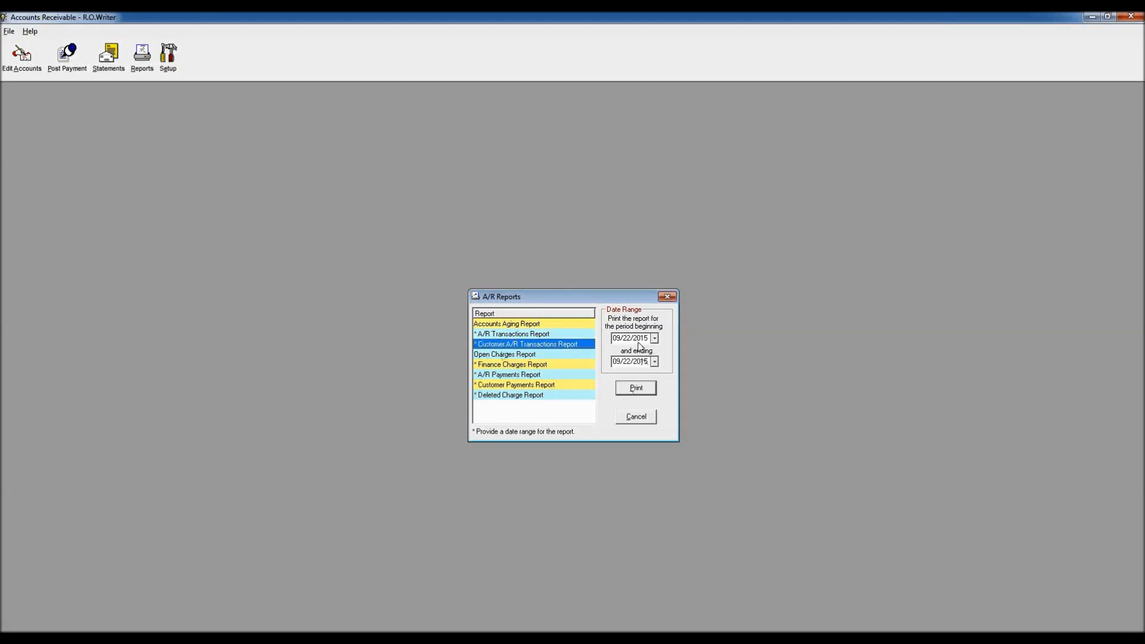
{"action": "left_click", "coordinate": [577, 334]}
{"action": "left_click", "coordinate": [655, 339]}
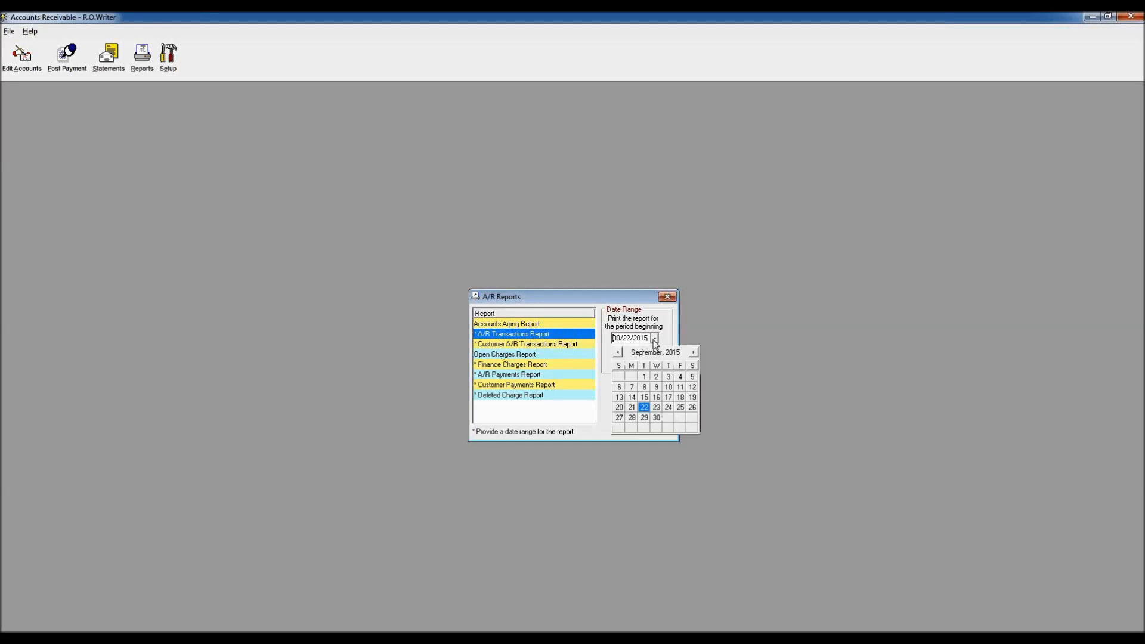
{"action": "left_click", "coordinate": [645, 377]}
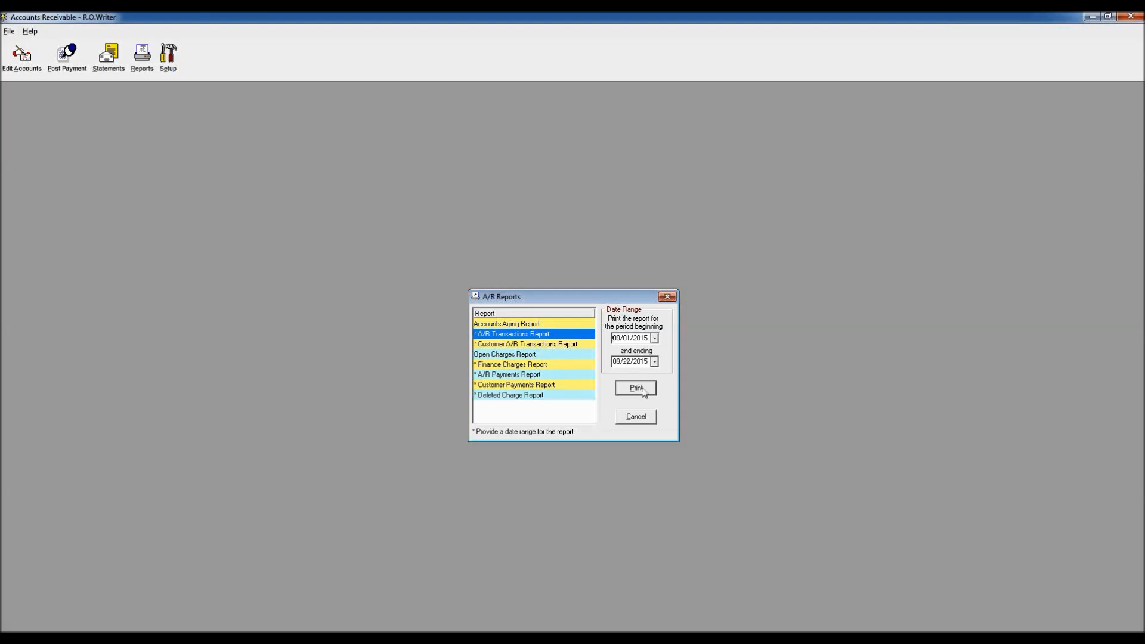
Step: Preview the 9/1/2015–9/22/2015 transactions report on screen, then close the preview
{"action": "left_click", "coordinate": [637, 389]}
{"action": "left_click", "coordinate": [610, 337]}
{"action": "left_click", "coordinate": [631, 391]}
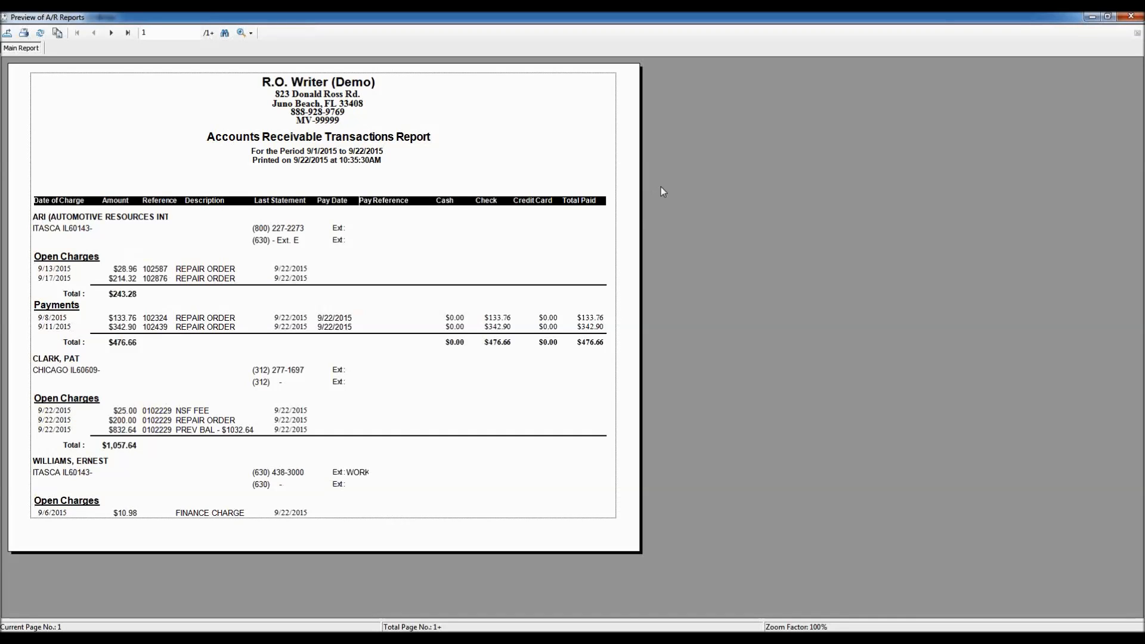
{"action": "left_click", "coordinate": [4, 17]}
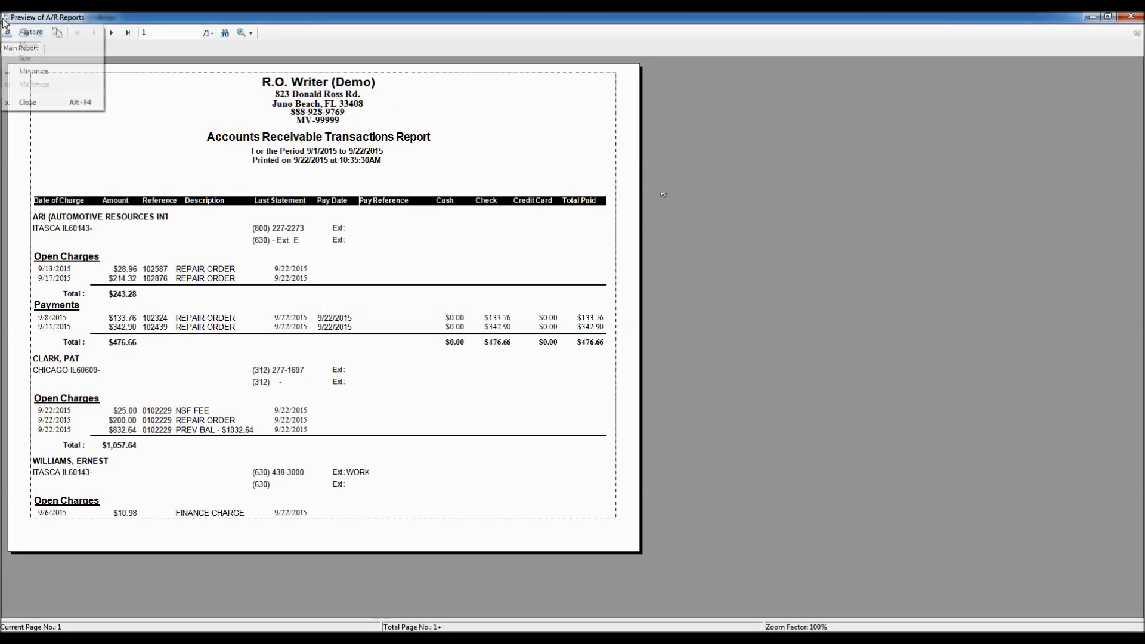
{"action": "left_click", "coordinate": [37, 101]}
{"action": "key", "text": "Down"}
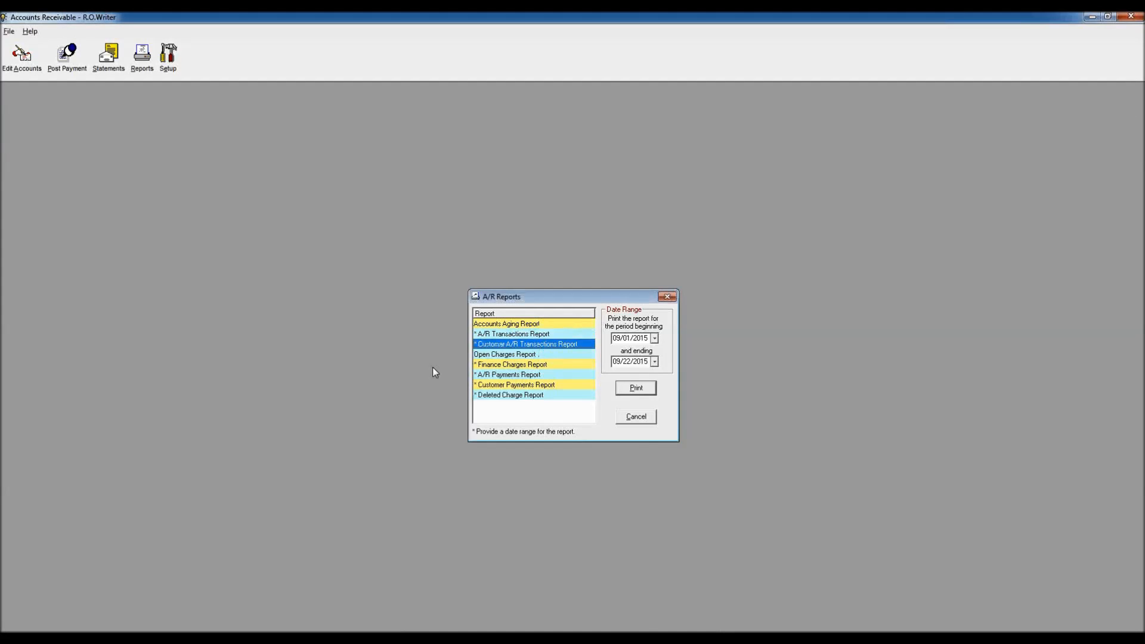
Step: Try printing the Customer A/R Transactions Report, then cancel its customer search
{"action": "left_click", "coordinate": [652, 390]}
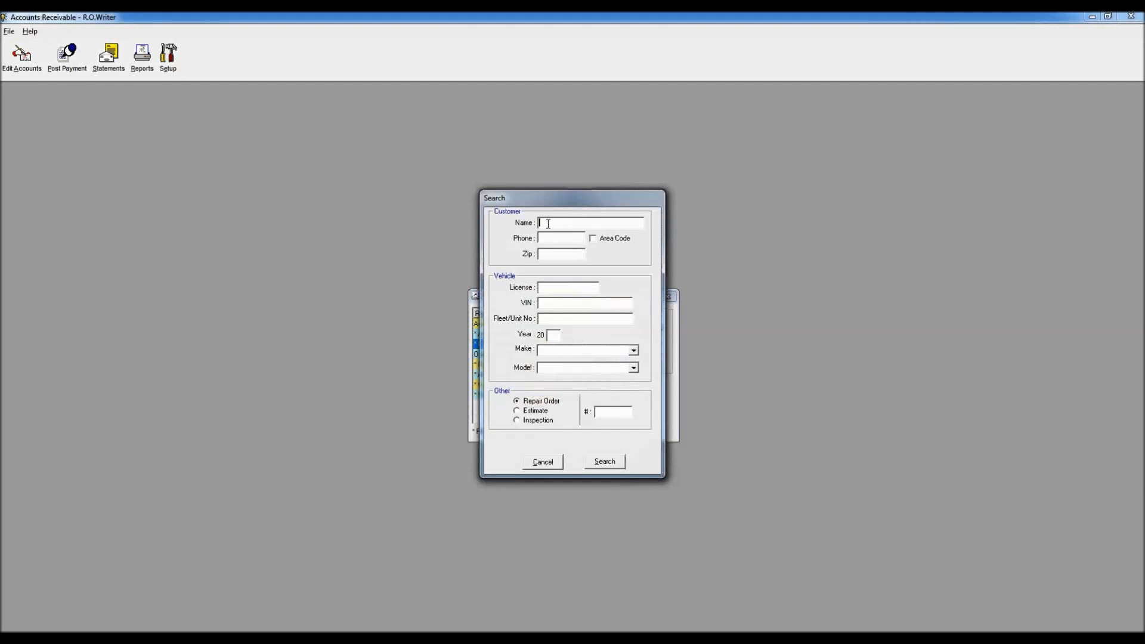
{"action": "left_click_drag", "start_coordinate": [565, 198], "coordinate": [220, 204]}
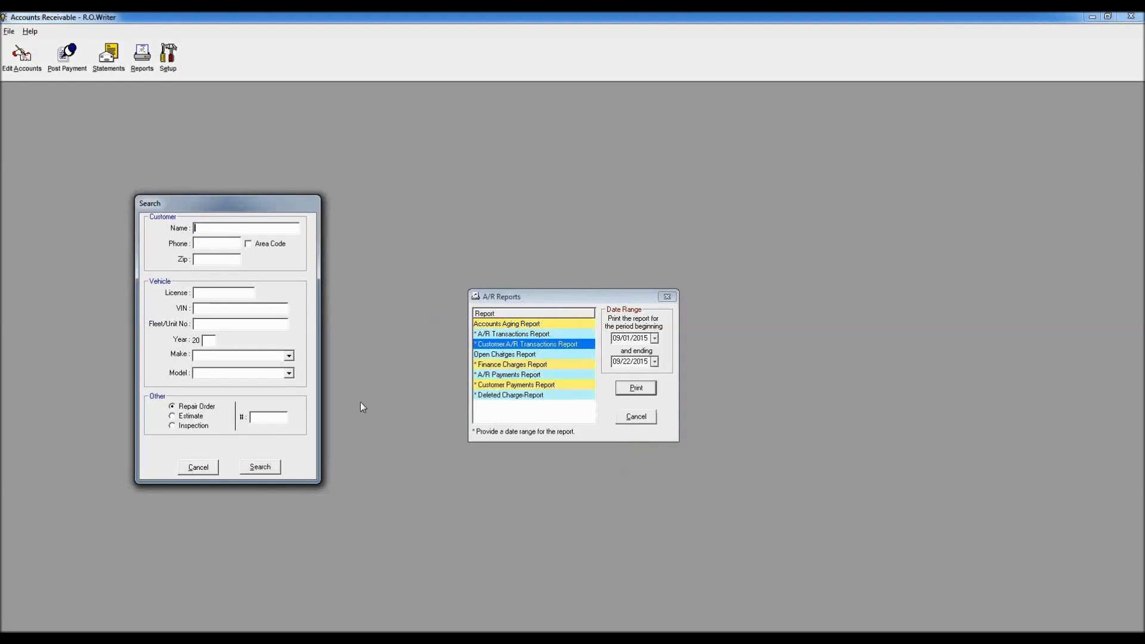
{"action": "left_click", "coordinate": [197, 467]}
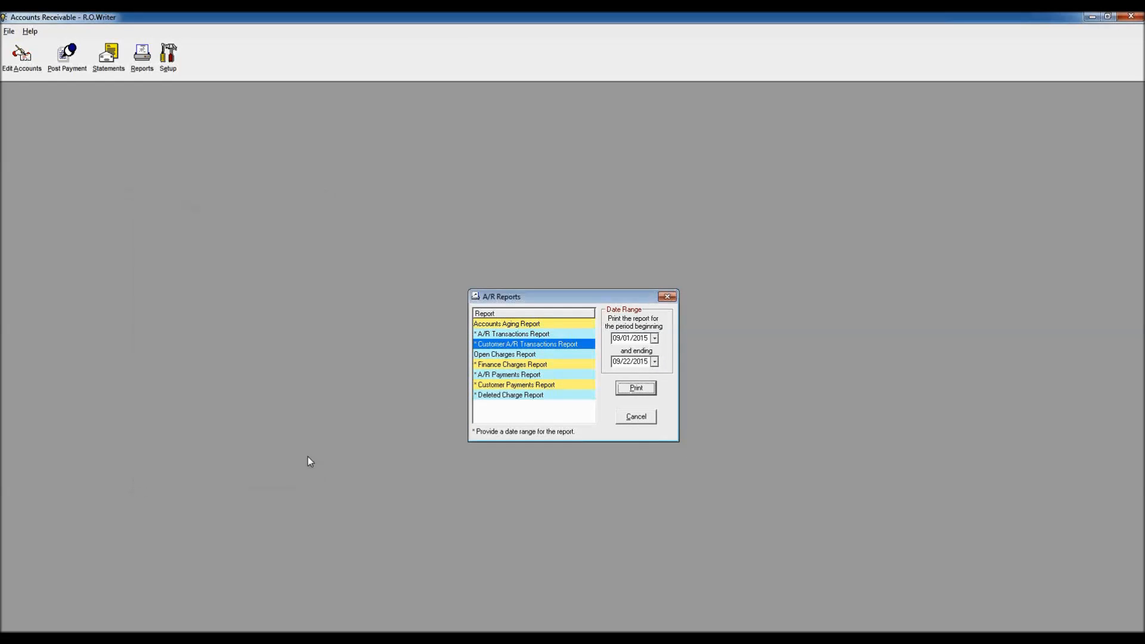
Step: Look over the Finance Charges, A/R Payments and Customer Payments reports, then close the list
{"action": "left_click", "coordinate": [529, 365]}
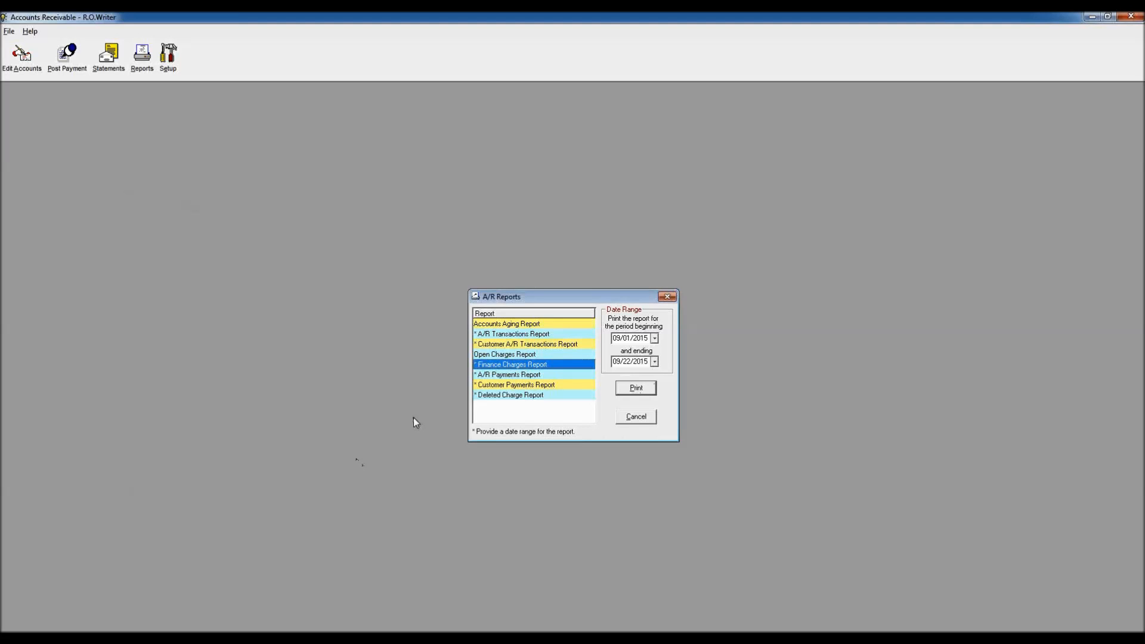
{"action": "left_click", "coordinate": [501, 375]}
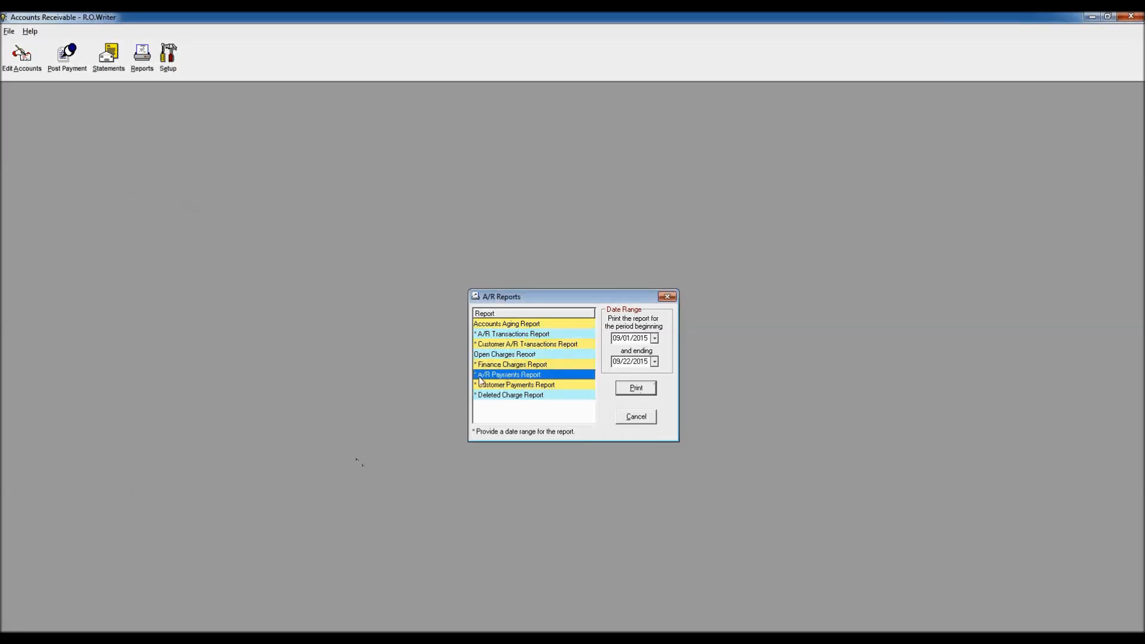
{"action": "left_click", "coordinate": [513, 385]}
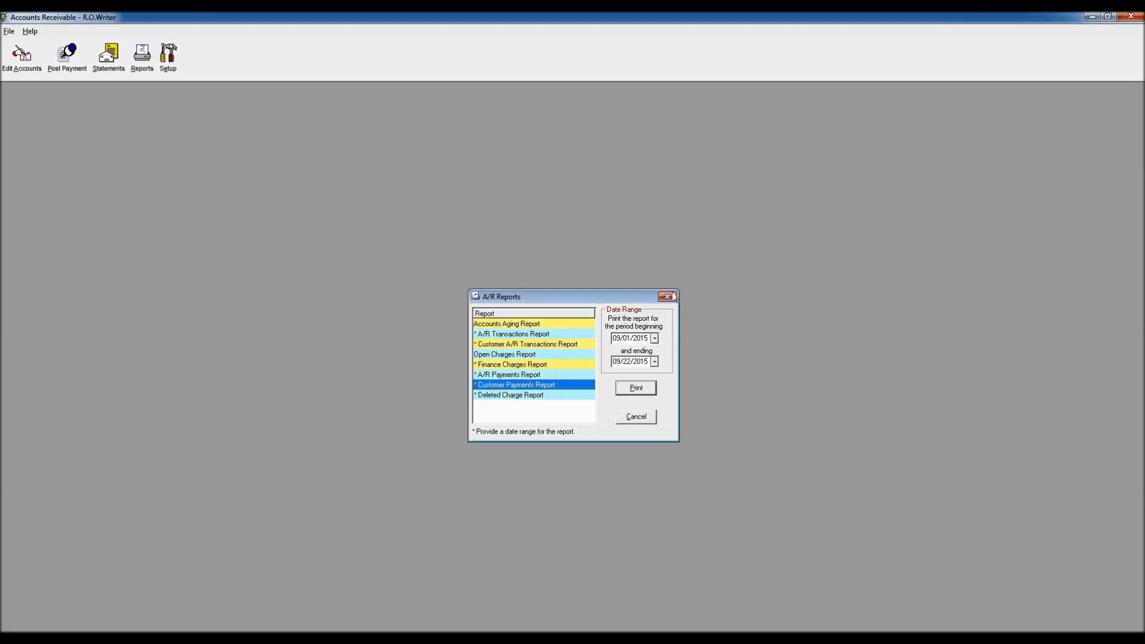
{"action": "left_click", "coordinate": [667, 297]}
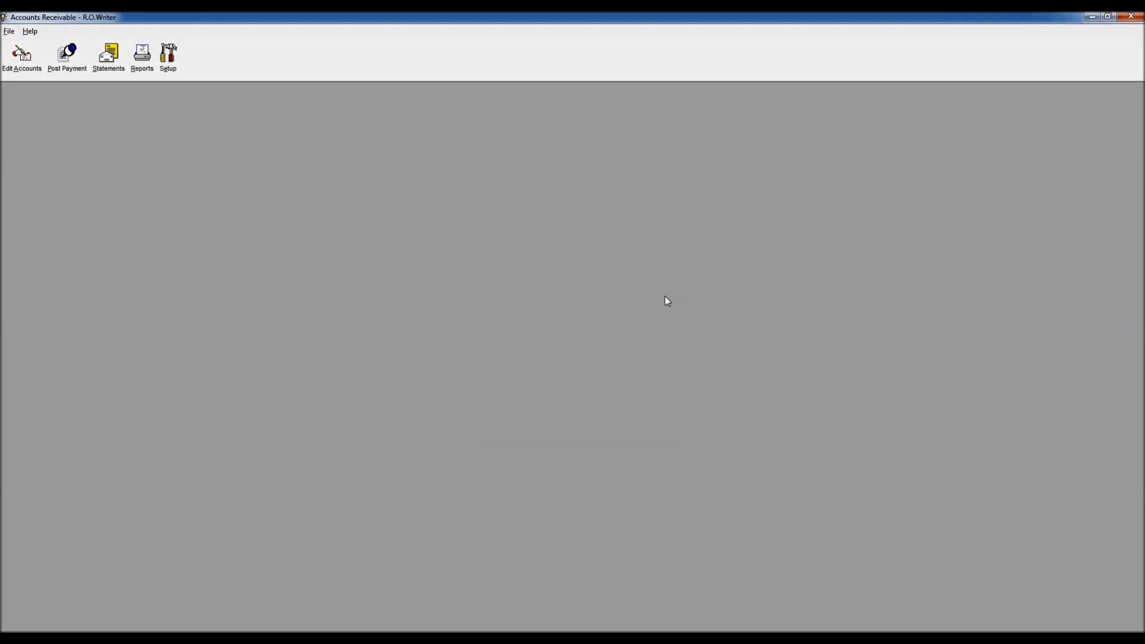
Step: In Edit Accounts, search by the customer's last name and open their open account
{"action": "left_click", "coordinate": [24, 64]}
{"action": "key", "text": "Return"}
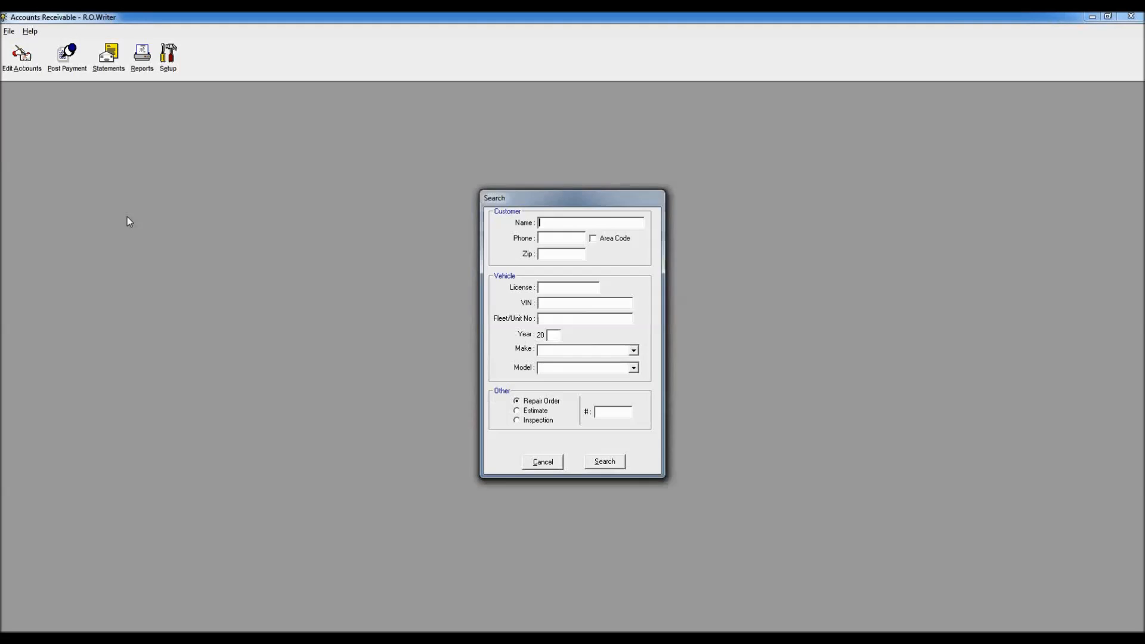
{"action": "type", "text": "CLARK"}
{"action": "key", "text": "BackSpace"}
{"action": "key", "text": "BackSpace"}
{"action": "key", "text": "BackSpace"}
{"action": "key", "text": "BackSpace"}
{"action": "type", "text": "LARK"}
{"action": "key", "text": "Return"}
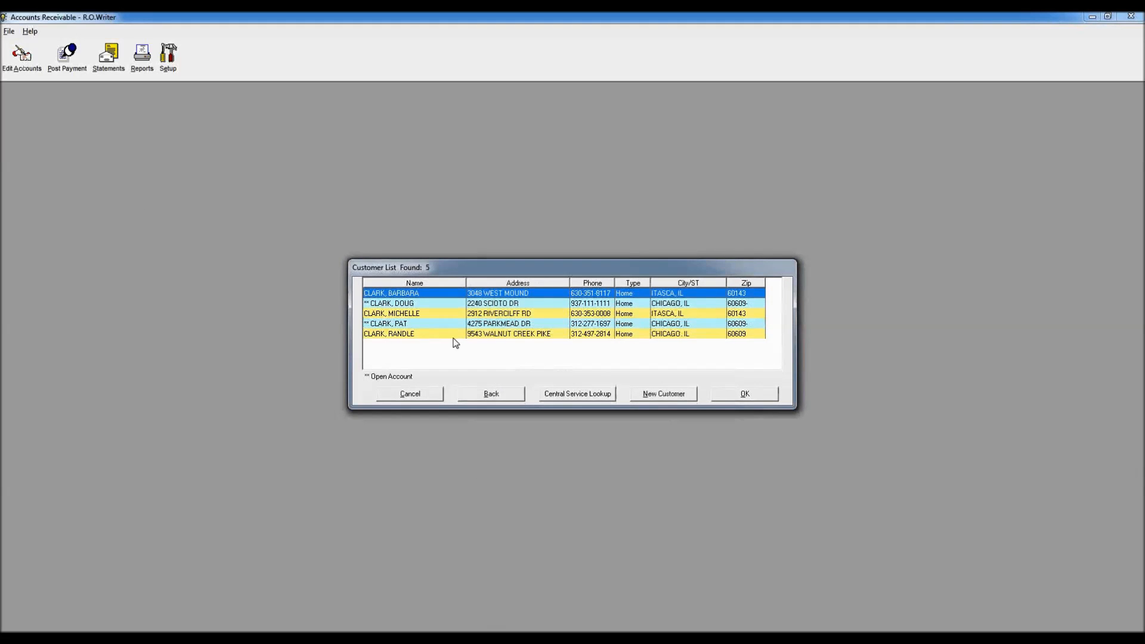
{"action": "left_click", "coordinate": [471, 325]}
{"action": "left_click", "coordinate": [754, 399]}
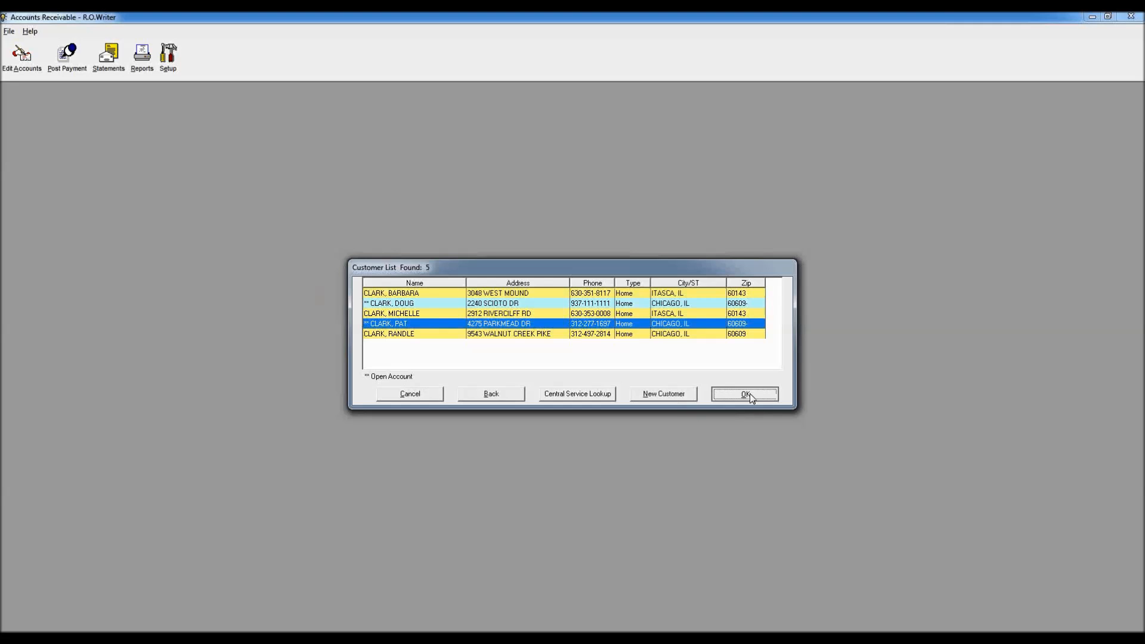
Step: Delete the $25.00 NSF FEE charge and close the customer's account
{"action": "double_click", "coordinate": [532, 366]}
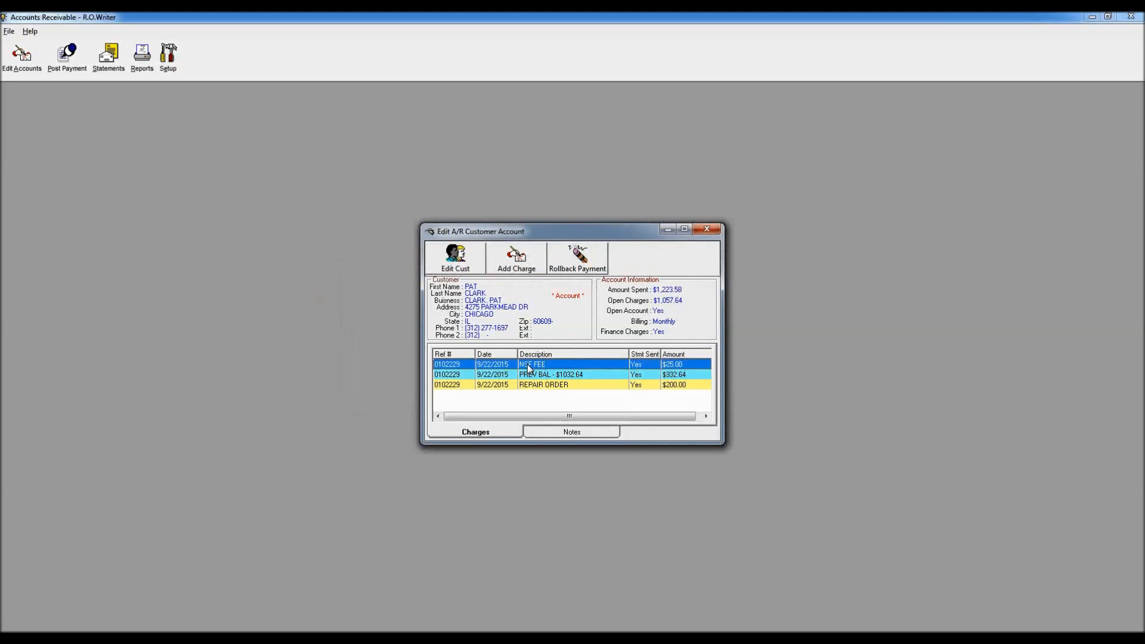
{"action": "left_click", "coordinate": [545, 405]}
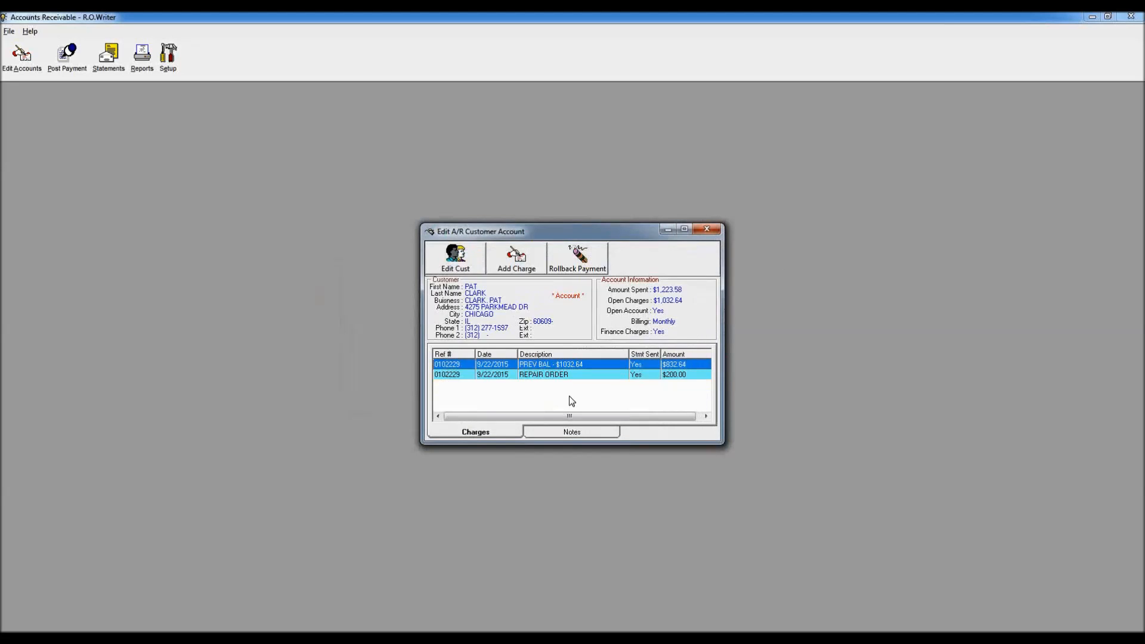
{"action": "left_click", "coordinate": [706, 230]}
Step: Reopen the A/R Reports with the password and select the Deleted Charge Report
{"action": "left_click", "coordinate": [145, 71]}
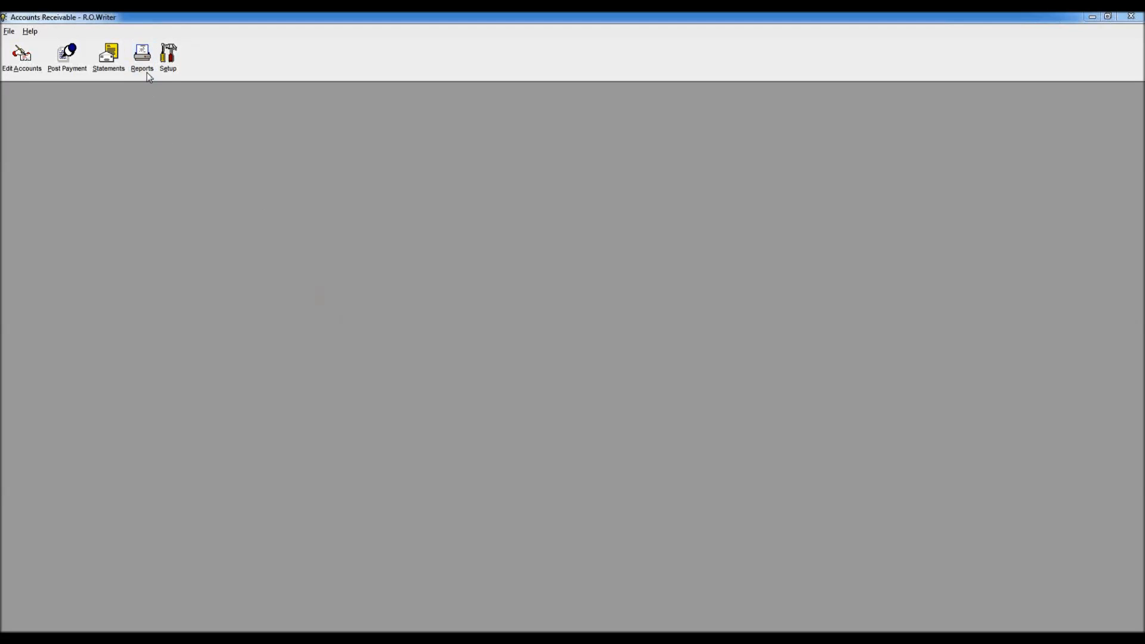
{"action": "key", "text": "Return"}
{"action": "left_click", "coordinate": [494, 395]}
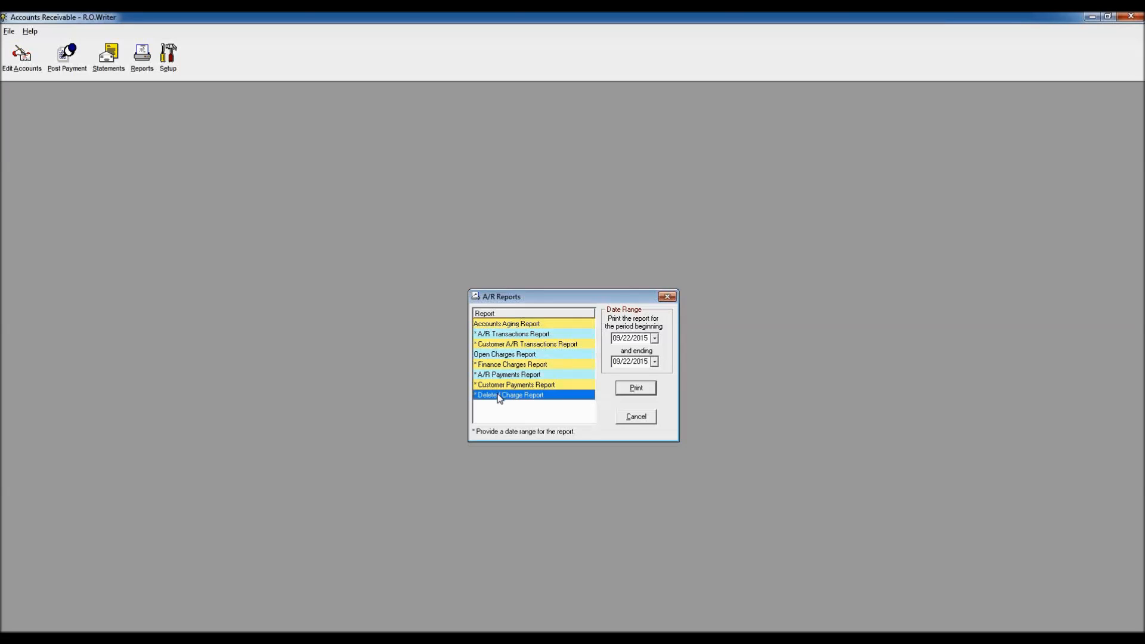